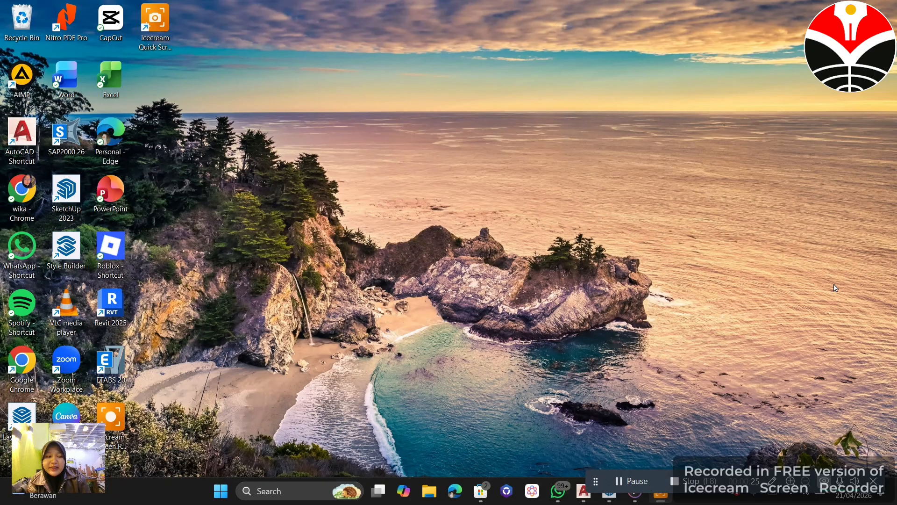
Step: Switch to SketchUp and examine the FPTI Gedung C building model from the front
{"action": "left_click", "coordinate": [606, 496]}
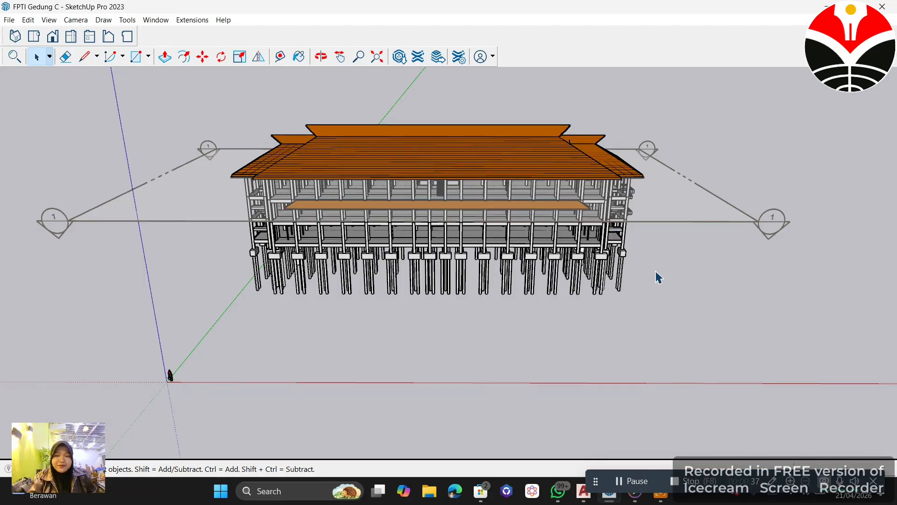
{"action": "mouse_move", "coordinate": [654, 265]}
{"action": "middle_mouse_down"}
{"action": "mouse_move", "coordinate": [647, 247]}
{"action": "mouse_move", "coordinate": [645, 283]}
{"action": "mouse_move", "coordinate": [625, 260]}
{"action": "mouse_move", "coordinate": [631, 278]}
{"action": "mouse_move", "coordinate": [664, 283]}
{"action": "middle_mouse_up"}
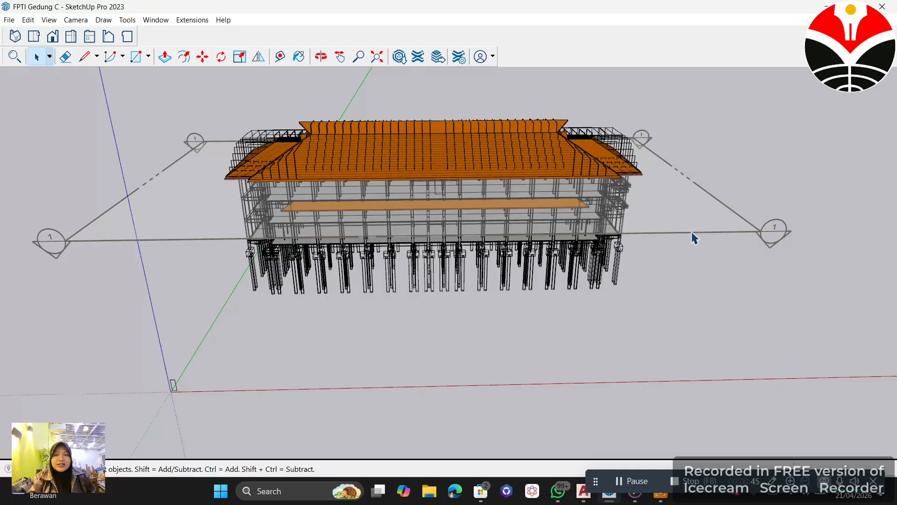
{"action": "middle_click_drag", "start_coordinate": [39, 243], "coordinate": [87, 237], "text": "shift"}
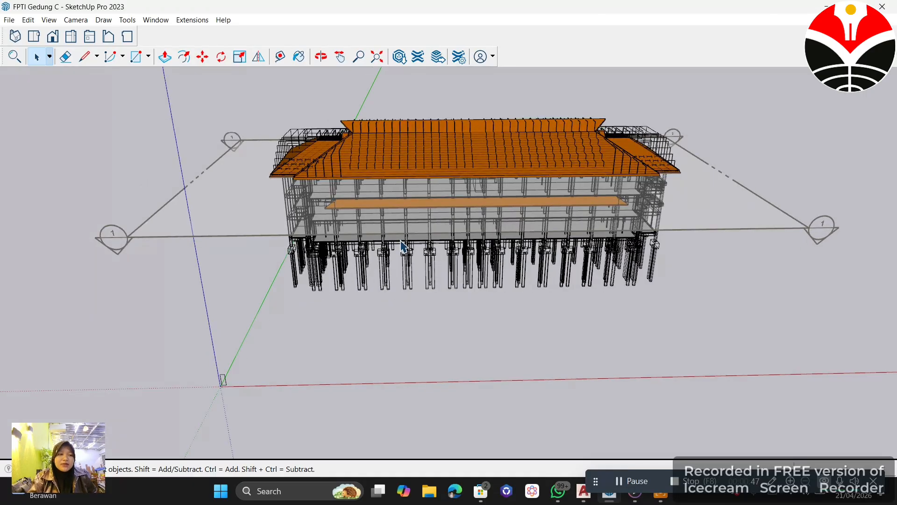
{"action": "left_click", "coordinate": [161, 21]}
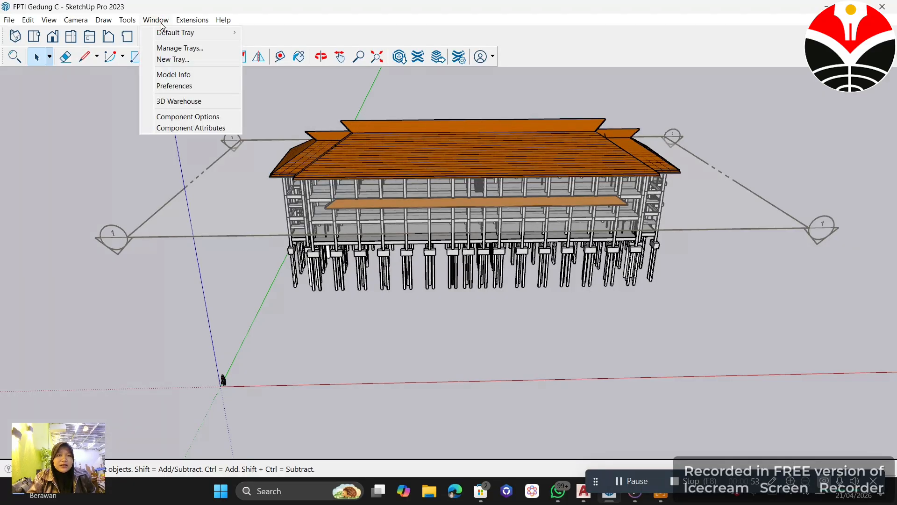
{"action": "left_click", "coordinate": [124, 22]}
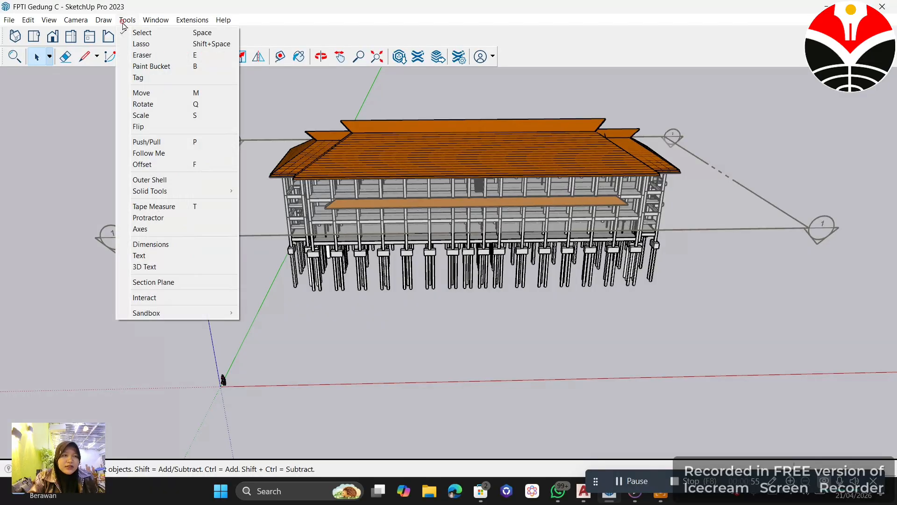
{"action": "left_click", "coordinate": [191, 283]}
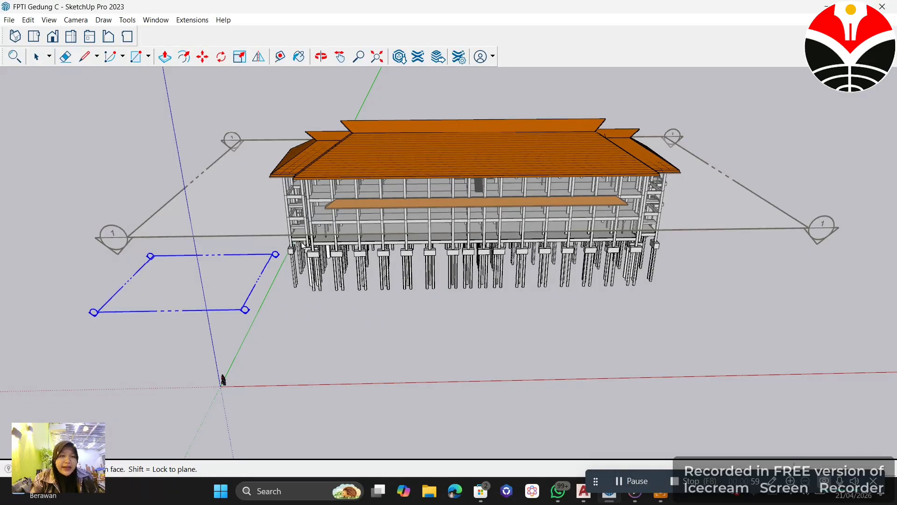
{"action": "key", "text": "space"}
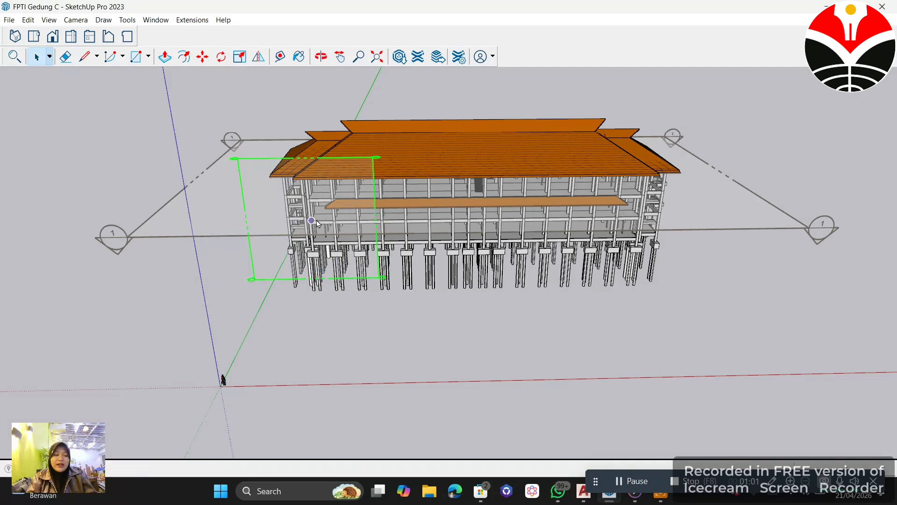
{"action": "middle_click_drag", "start_coordinate": [647, 252], "coordinate": [606, 235]}
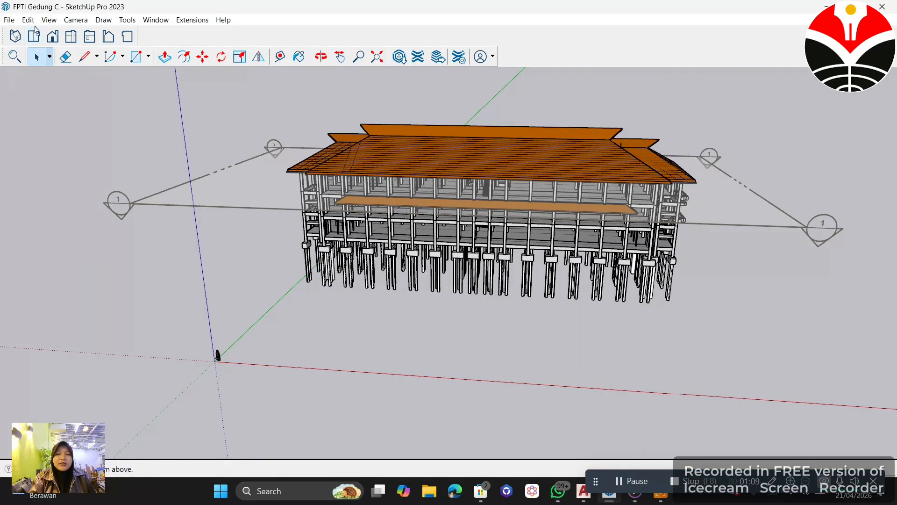
{"action": "left_click", "coordinate": [10, 20]}
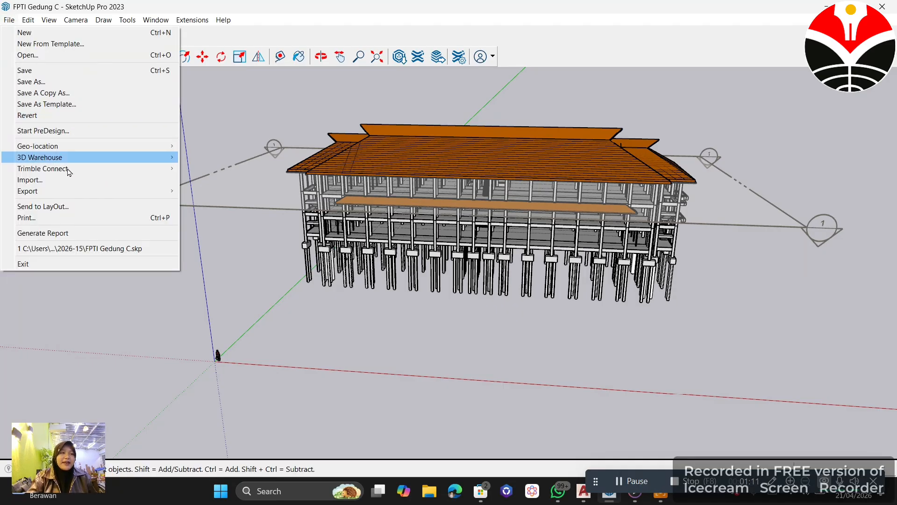
{"action": "left_click", "coordinate": [243, 283]}
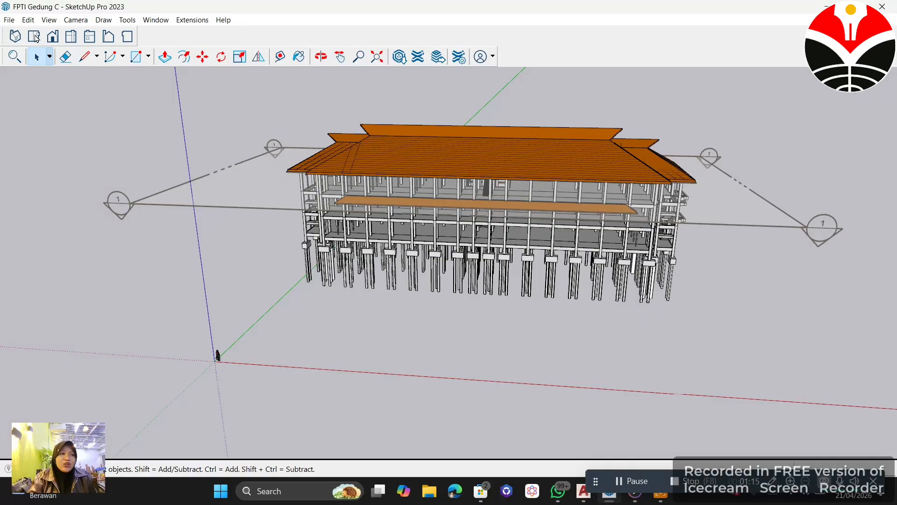
Step: View the building model from the top and inspect the horizontal section plane surrounding it
{"action": "left_click", "coordinate": [34, 37]}
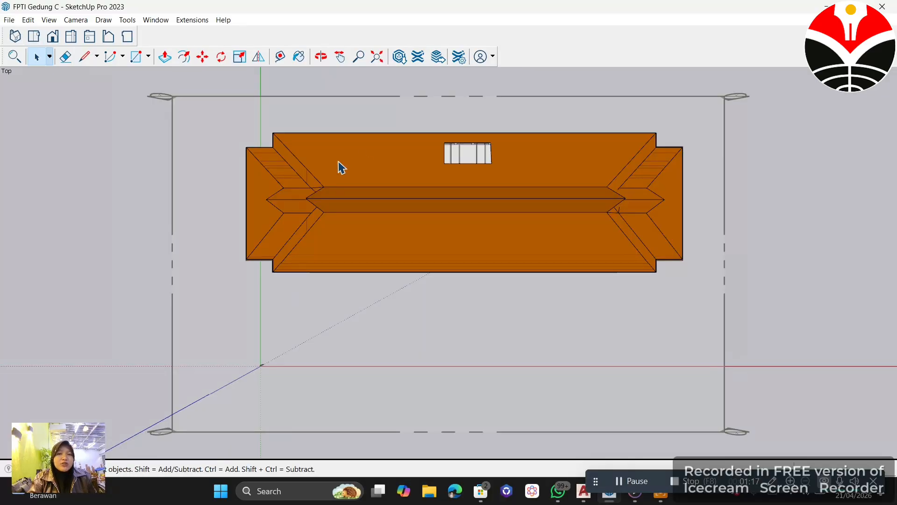
{"action": "middle_click_drag", "start_coordinate": [628, 254], "coordinate": [655, 154]}
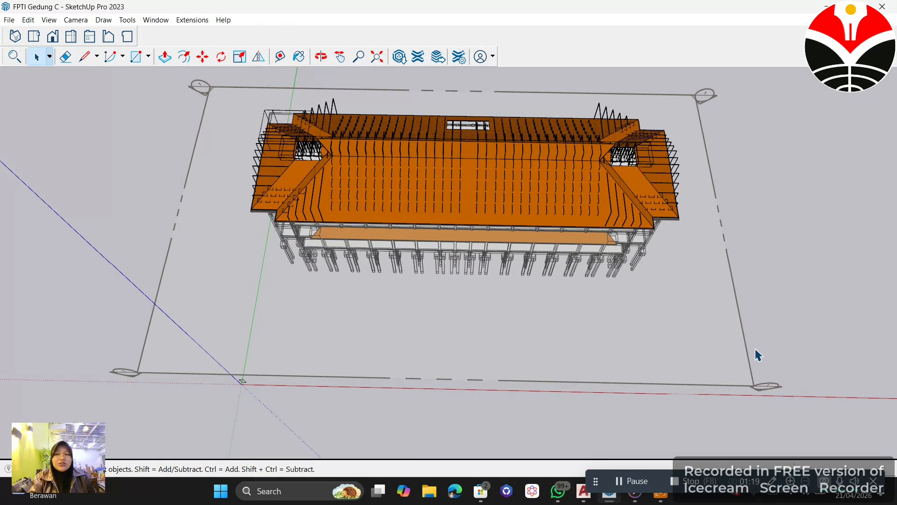
{"action": "middle_click_drag", "start_coordinate": [751, 360], "coordinate": [776, 319]}
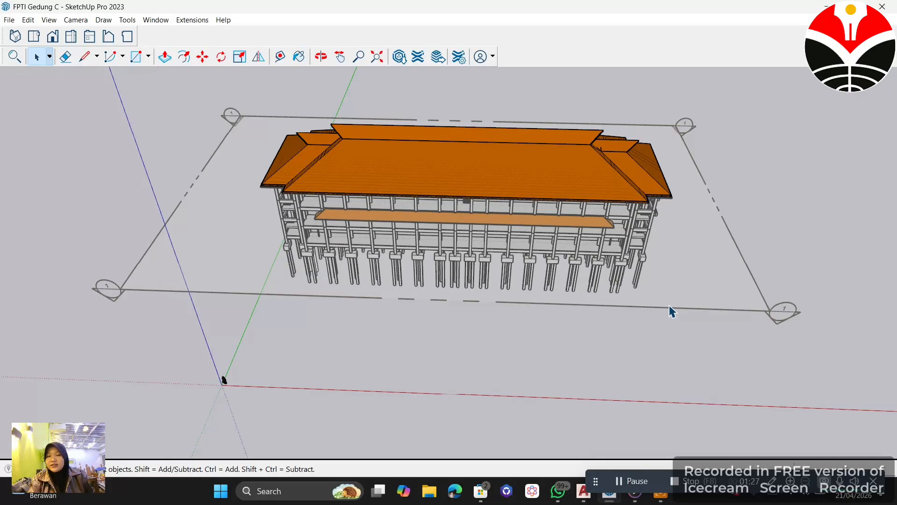
{"action": "middle_click_drag", "start_coordinate": [671, 311], "coordinate": [761, 257]}
{"action": "left_click", "coordinate": [758, 258]}
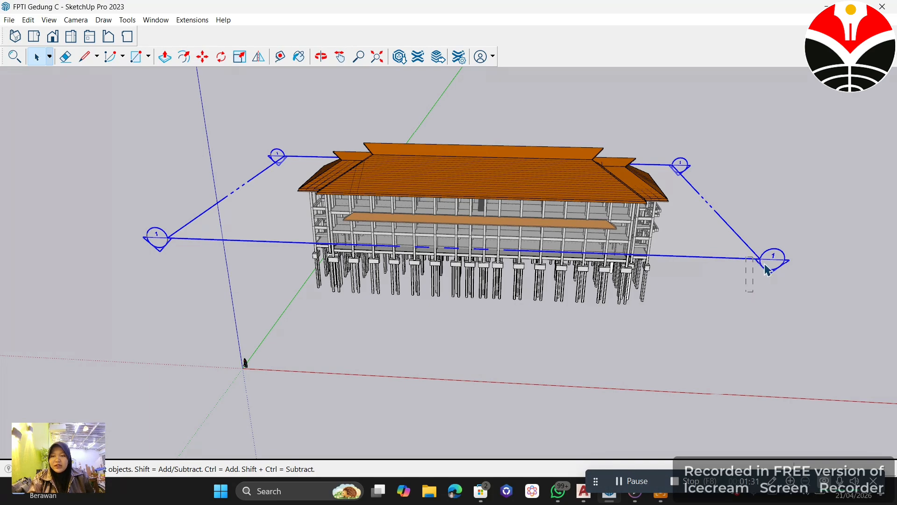
{"action": "left_click_drag", "start_coordinate": [768, 256], "coordinate": [785, 301]}
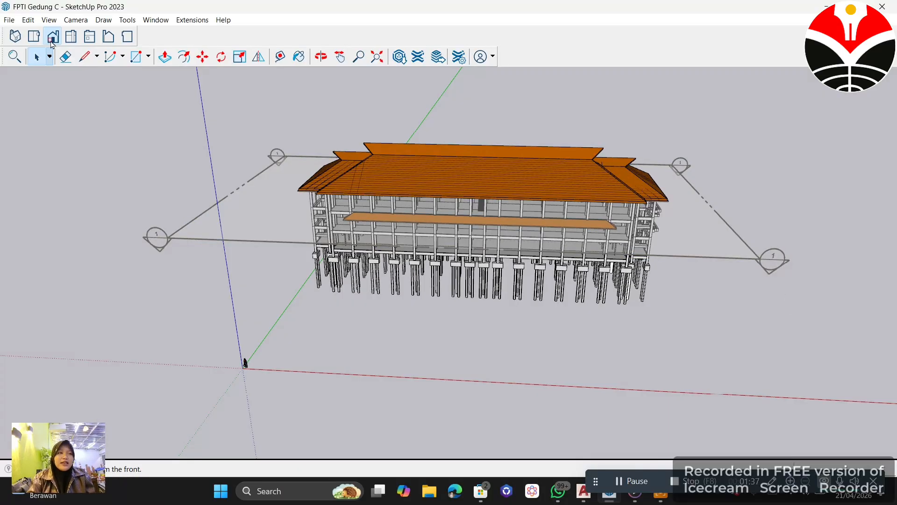
Step: Inspect the building model from the standard front view and from slightly above
{"action": "left_click", "coordinate": [53, 44]}
{"action": "middle_click_drag", "start_coordinate": [533, 257], "coordinate": [517, 302]}
{"action": "scroll", "coordinate": [538, 278], "scroll_direction": "up", "scroll_amount": 2}
{"action": "middle_click_drag", "start_coordinate": [540, 274], "coordinate": [562, 291]}
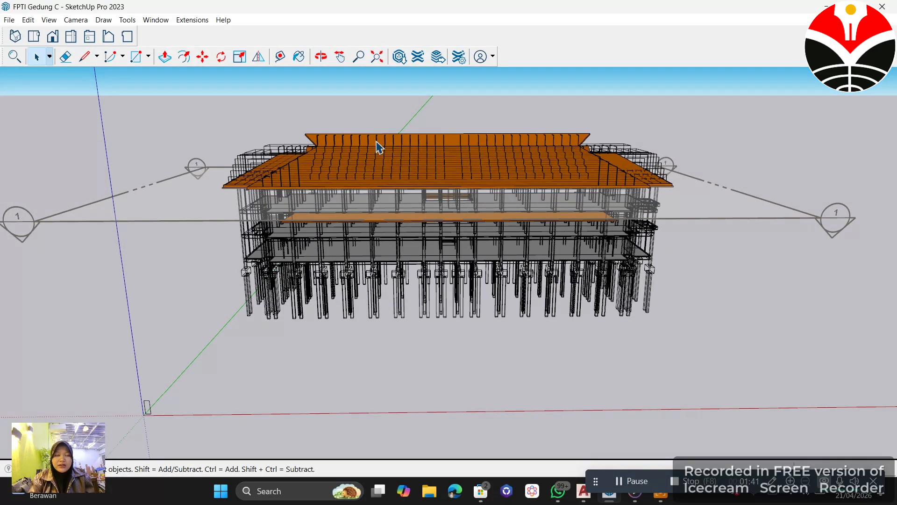
{"action": "left_click", "coordinate": [10, 20]}
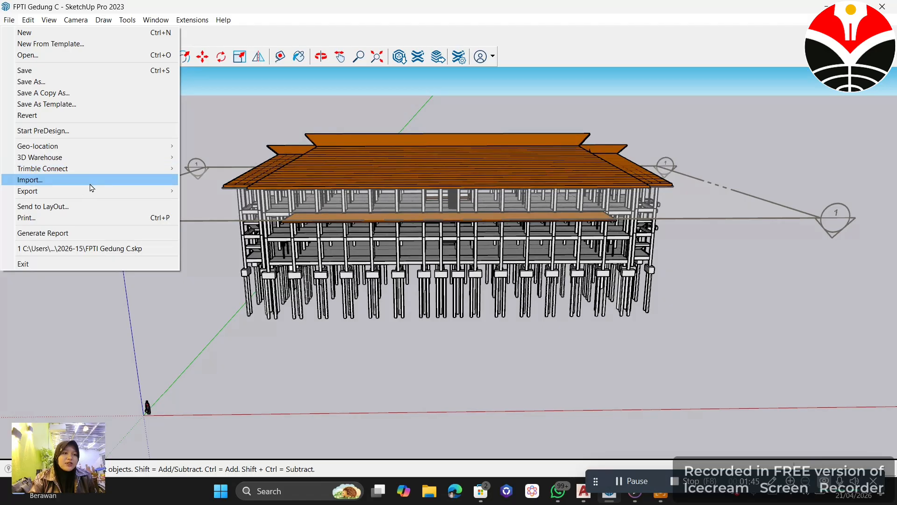
{"action": "left_click", "coordinate": [90, 184]}
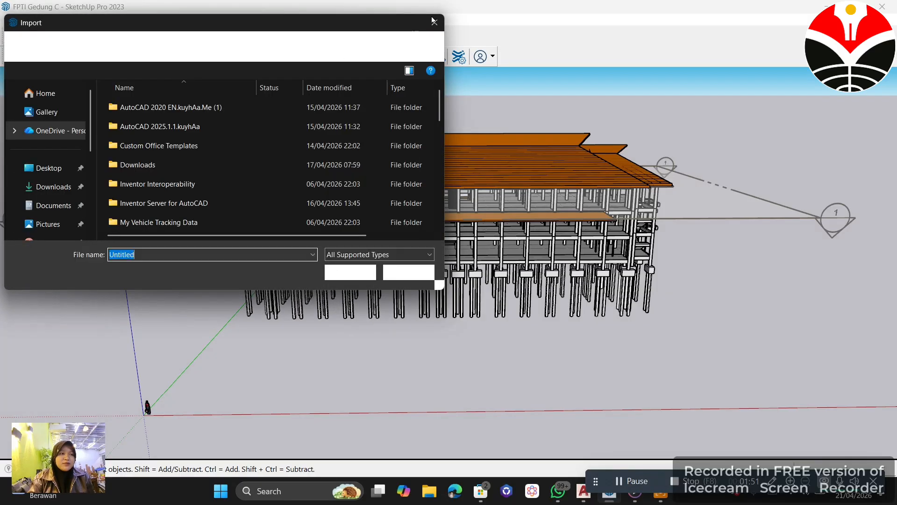
{"action": "left_click", "coordinate": [435, 23]}
{"action": "left_click", "coordinate": [28, 20]}
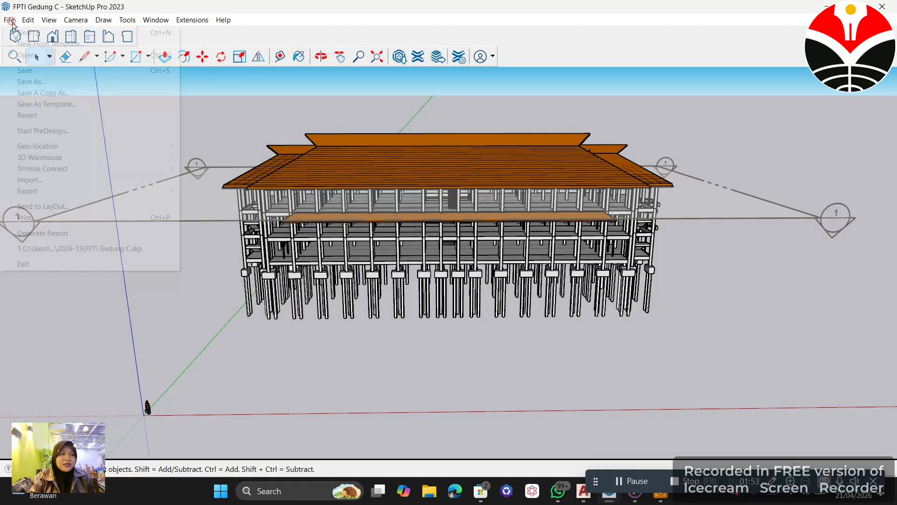
{"action": "left_click", "coordinate": [9, 19]}
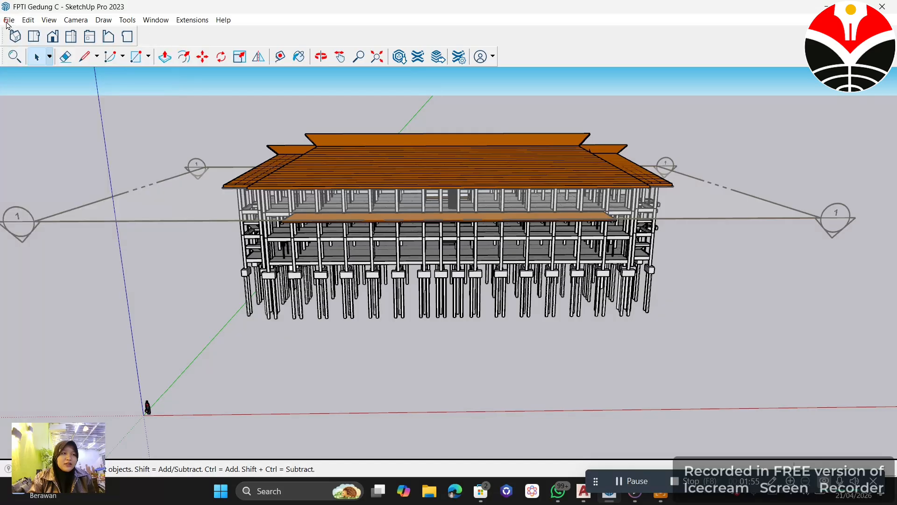
Step: Review the 2D graphic export settings for the AutoCAD DWG file type and leave without exporting
{"action": "left_click", "coordinate": [9, 19]}
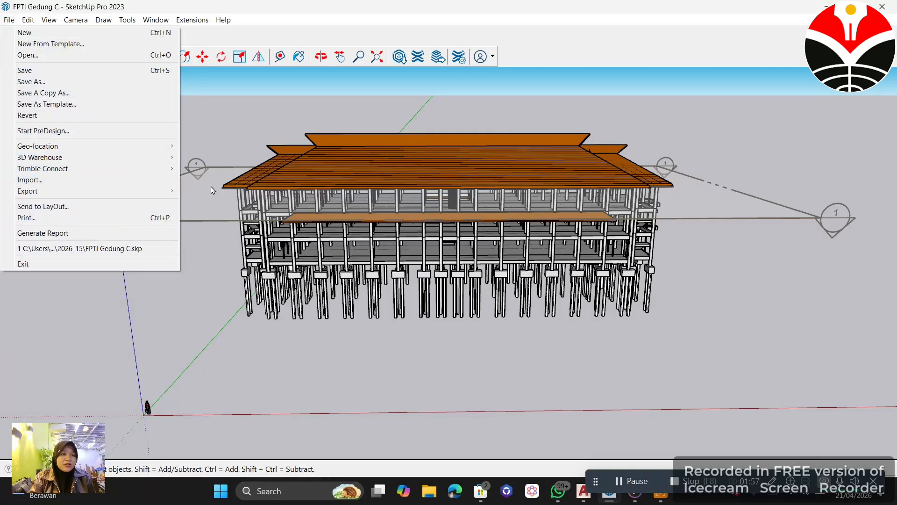
{"action": "mouse_move", "coordinate": [169, 191]}
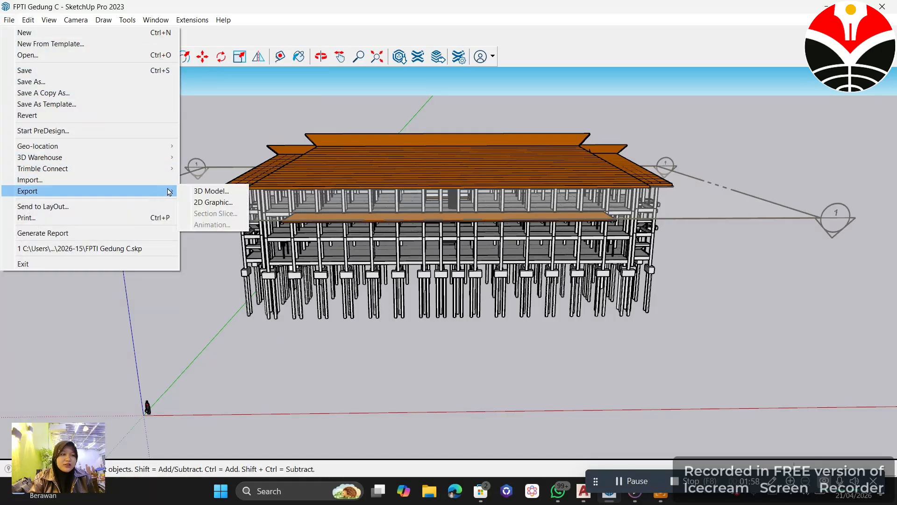
{"action": "left_click", "coordinate": [206, 203]}
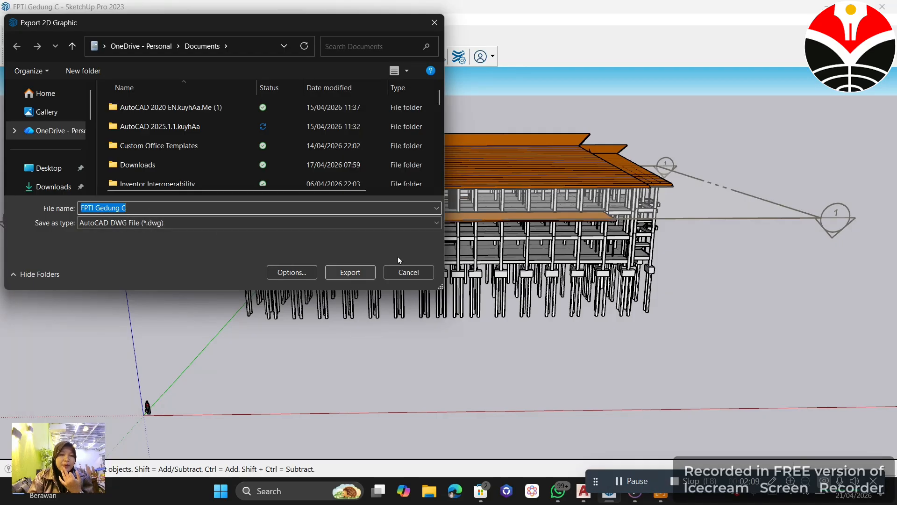
{"action": "left_click", "coordinate": [439, 20]}
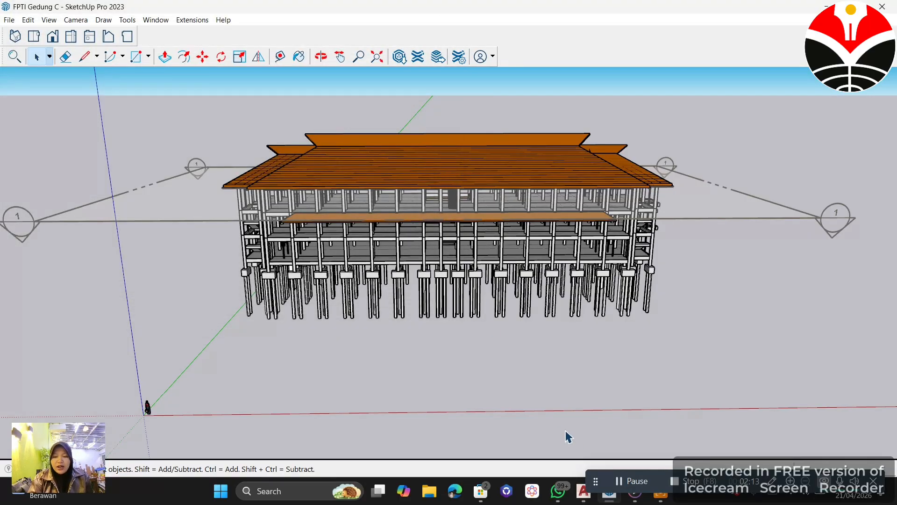
Step: Switch to AutoCAD and look over the elevation and plan sheets in the STRUKTUR BETON (3) drawing
{"action": "left_click", "coordinate": [624, 484]}
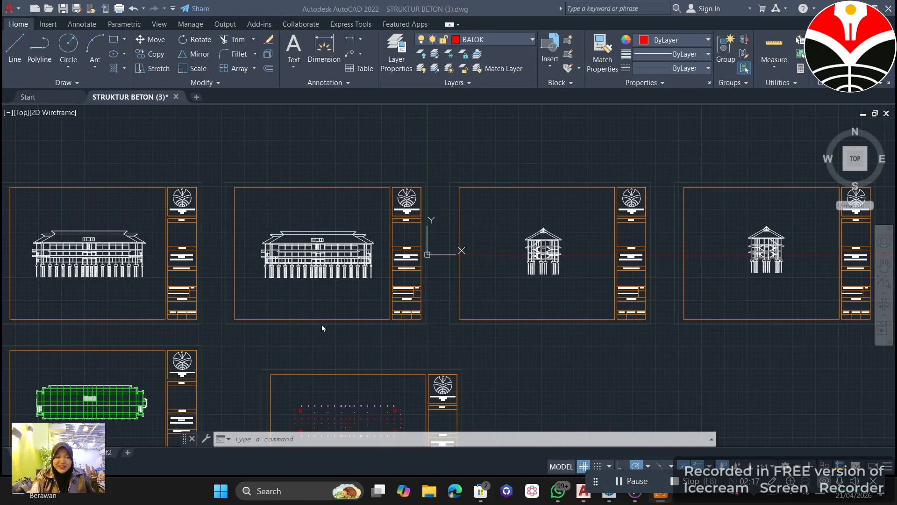
{"action": "left_click", "coordinate": [286, 270]}
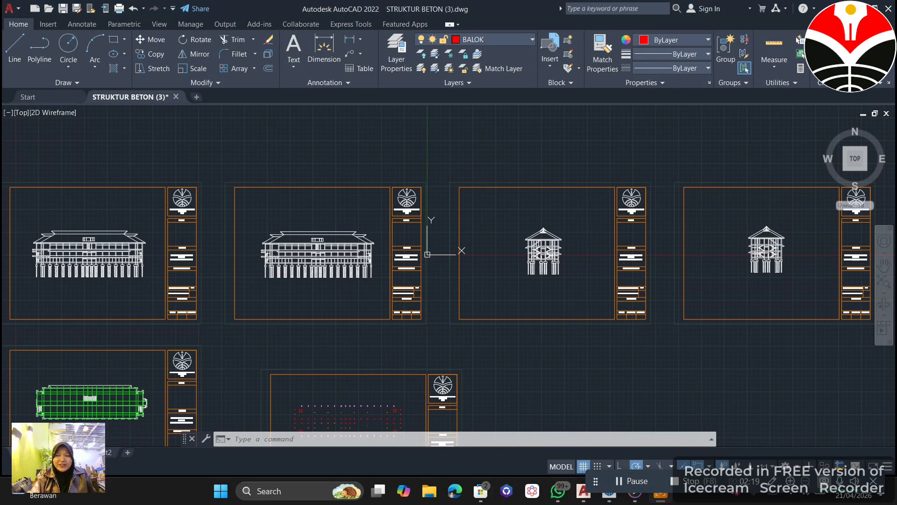
{"action": "scroll", "coordinate": [258, 250], "scroll_direction": "down", "scroll_amount": 2}
{"action": "mouse_move", "coordinate": [256, 250]}
{"action": "middle_mouse_down"}
{"action": "mouse_move", "coordinate": [434, 258]}
{"action": "mouse_move", "coordinate": [373, 270]}
{"action": "middle_mouse_up"}
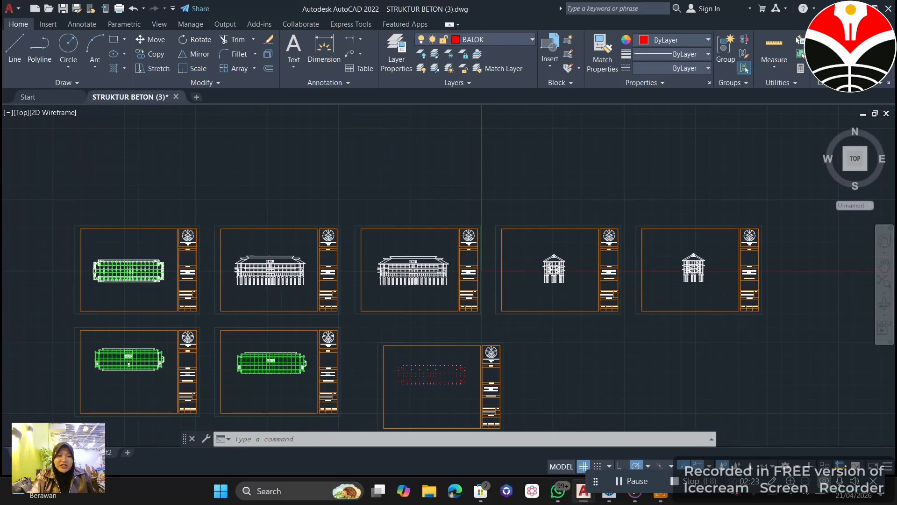
{"action": "scroll", "coordinate": [124, 263], "scroll_direction": "up", "scroll_amount": 2}
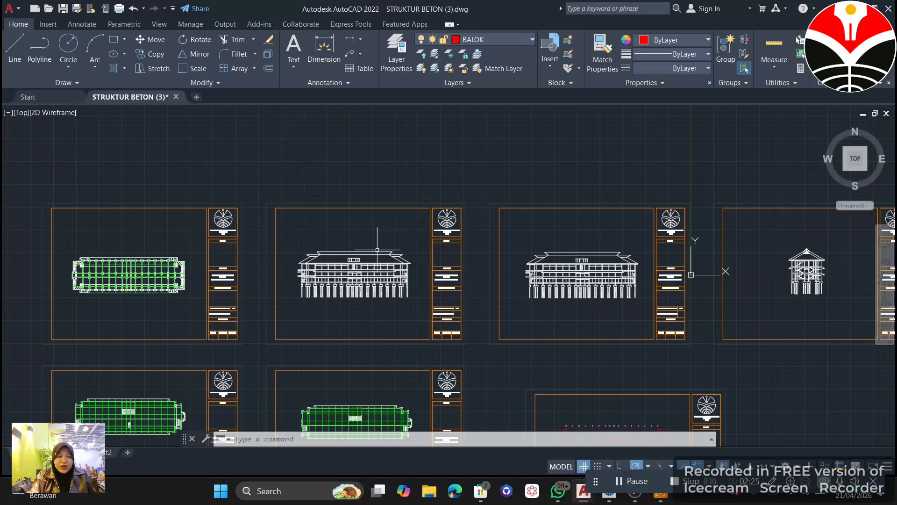
{"action": "middle_click_drag", "start_coordinate": [733, 288], "coordinate": [487, 288]}
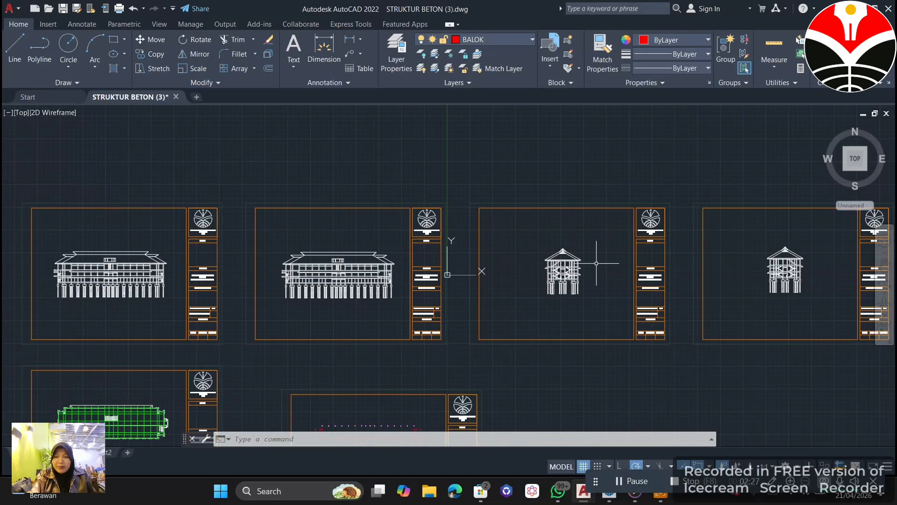
{"action": "scroll", "coordinate": [741, 271], "scroll_direction": "down", "scroll_amount": 2}
{"action": "middle_click_drag", "start_coordinate": [574, 276], "coordinate": [678, 262]}
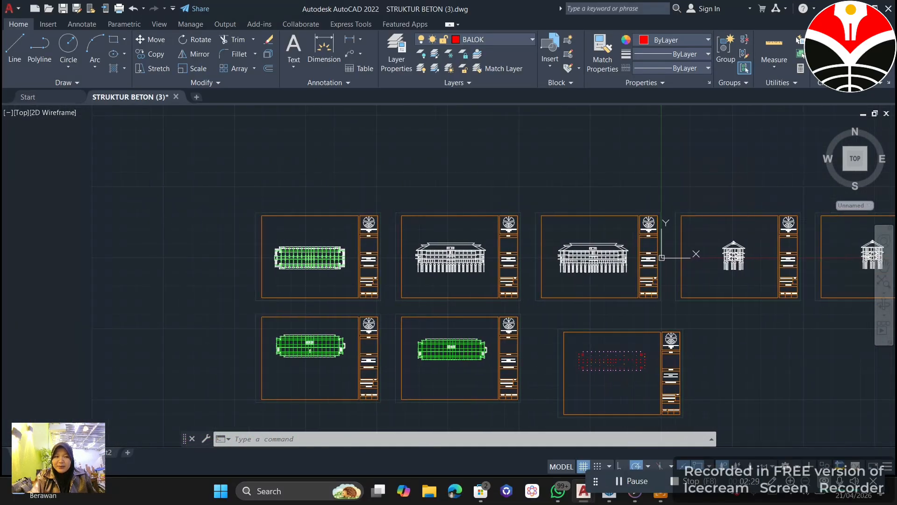
Step: Examine the plan sheets up close, focusing on the grid lines and column layout of the first plan
{"action": "scroll", "coordinate": [137, 264], "scroll_direction": "up", "scroll_amount": 2}
{"action": "scroll", "coordinate": [16, 254], "scroll_direction": "up", "scroll_amount": 2}
{"action": "middle_click_drag", "start_coordinate": [520, 250], "coordinate": [345, 183]}
{"action": "scroll", "coordinate": [500, 196], "scroll_direction": "down", "scroll_amount": 2}
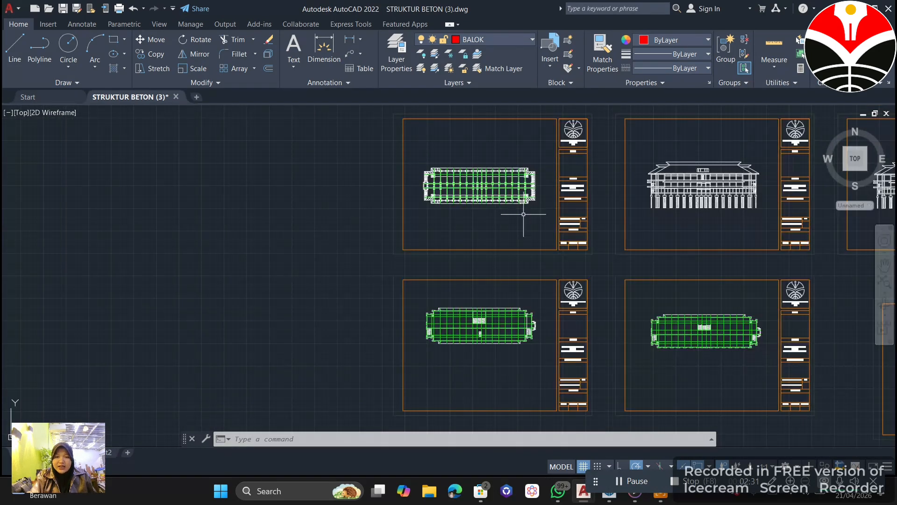
{"action": "middle_click_drag", "start_coordinate": [525, 220], "coordinate": [433, 184]}
{"action": "mouse_move", "coordinate": [691, 311]}
{"action": "middle_mouse_down"}
{"action": "mouse_move", "coordinate": [503, 311]}
{"action": "mouse_move", "coordinate": [533, 339]}
{"action": "middle_mouse_up"}
{"action": "scroll", "coordinate": [464, 206], "scroll_direction": "up", "scroll_amount": 2}
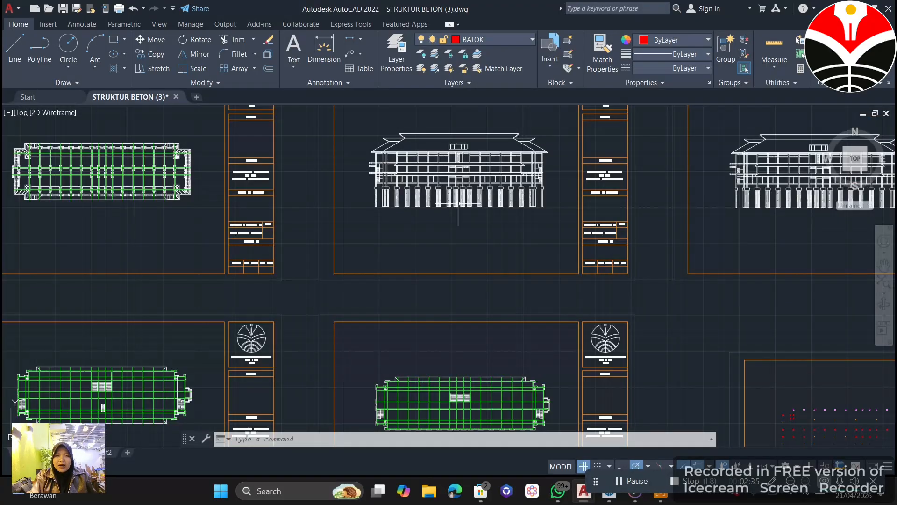
{"action": "middle_click_drag", "start_coordinate": [108, 172], "coordinate": [262, 262]}
{"action": "scroll", "coordinate": [269, 264], "scroll_direction": "up", "scroll_amount": 4}
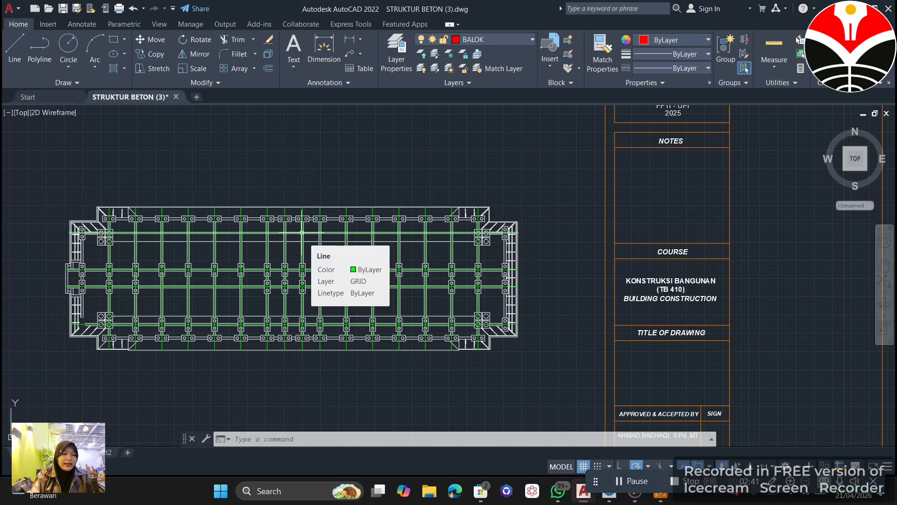
{"action": "left_click", "coordinate": [636, 482]}
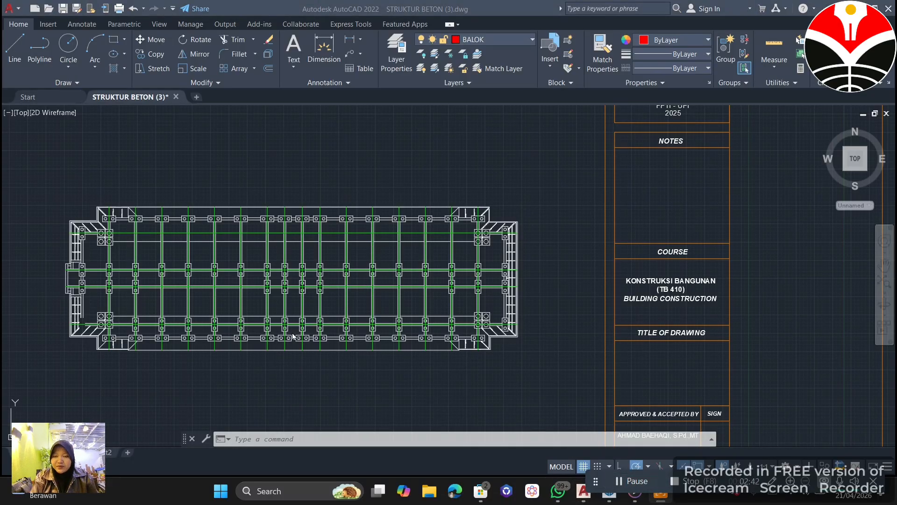
{"action": "scroll", "coordinate": [149, 206], "scroll_direction": "up", "scroll_amount": 2}
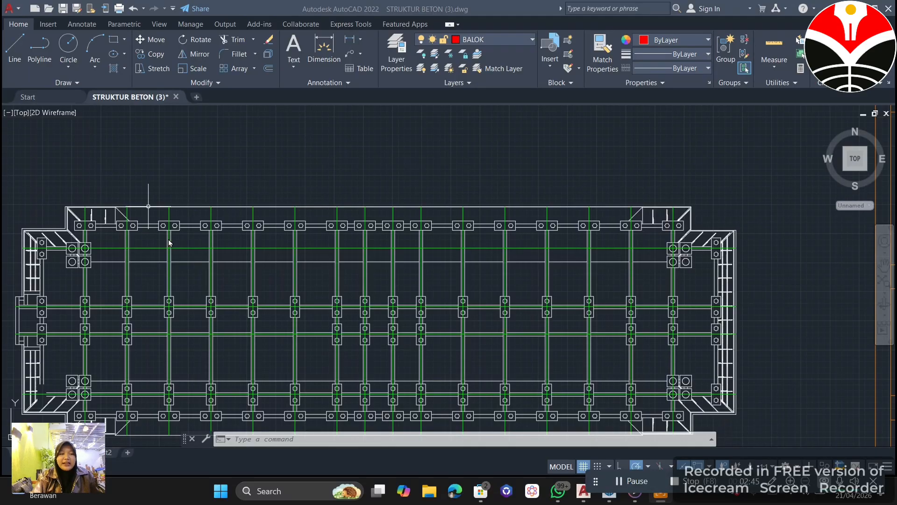
Step: Review the drawing's layer list in the Layer Properties Manager, including the GRID layer, and close it
{"action": "left_click", "coordinate": [169, 216]}
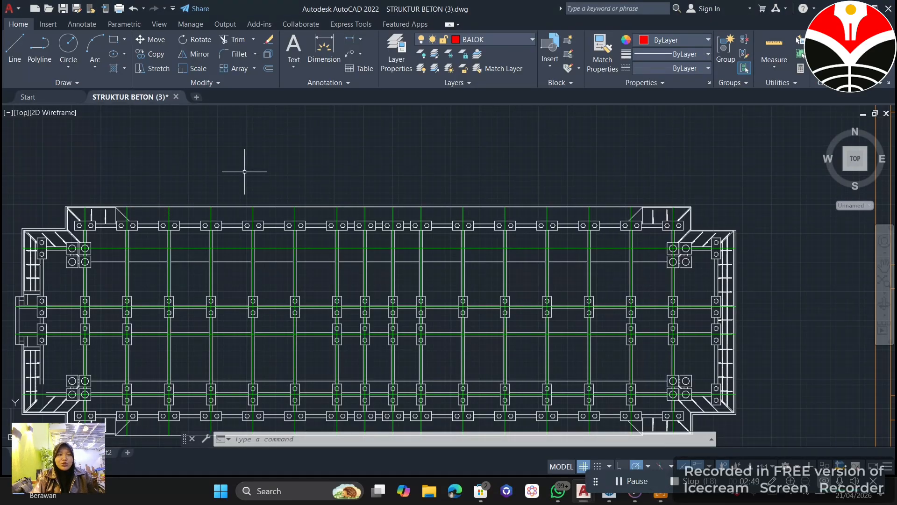
{"action": "key", "text": "Escape"}
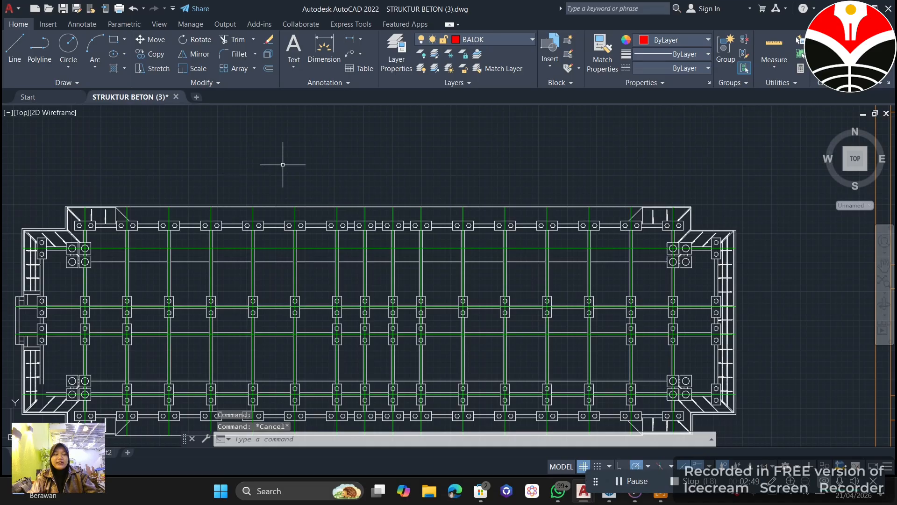
{"action": "left_click", "coordinate": [402, 50]}
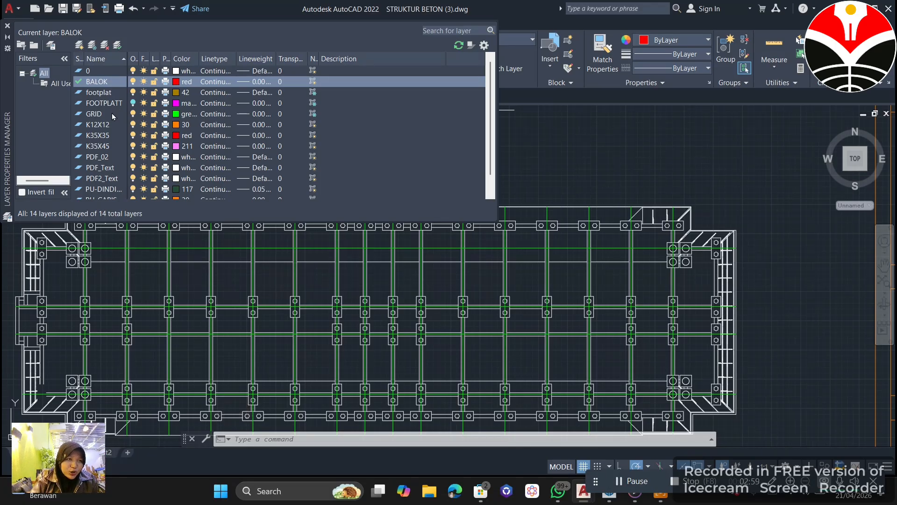
{"action": "scroll", "coordinate": [116, 125], "scroll_direction": "down", "scroll_amount": 1}
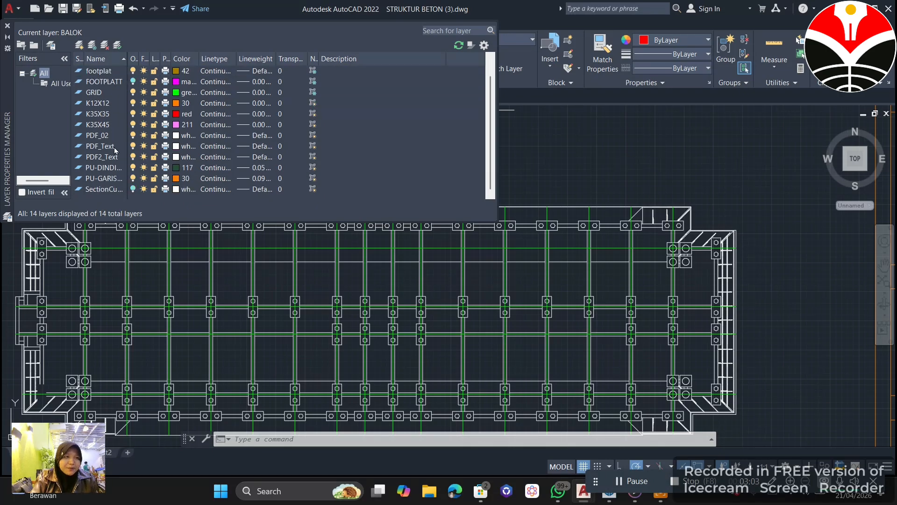
{"action": "scroll", "coordinate": [113, 135], "scroll_direction": "up", "scroll_amount": 1}
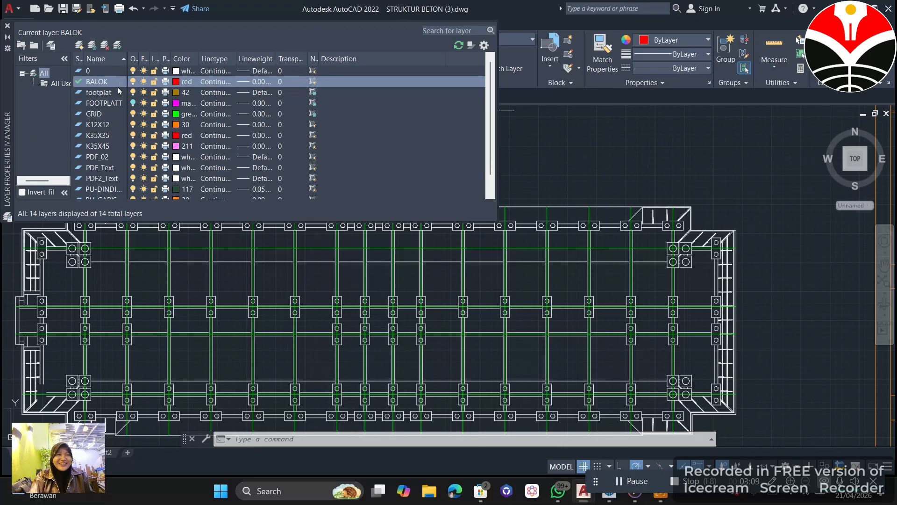
{"action": "left_click", "coordinate": [114, 115]}
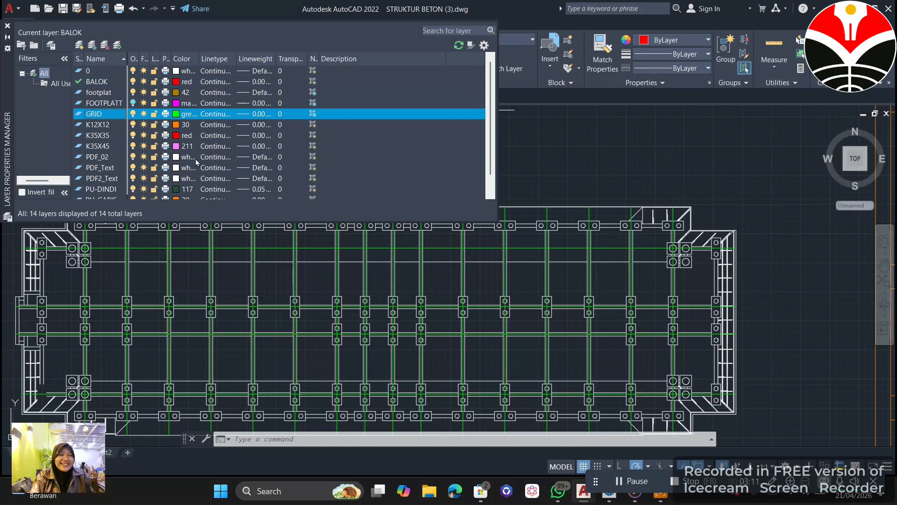
{"action": "left_click", "coordinate": [8, 26]}
Step: Draw a vertical construction line (XLINE) on layer BALOK along the first grid line through the upper-left footing of the foundation plan
{"action": "scroll", "coordinate": [183, 189], "scroll_direction": "up", "scroll_amount": 1}
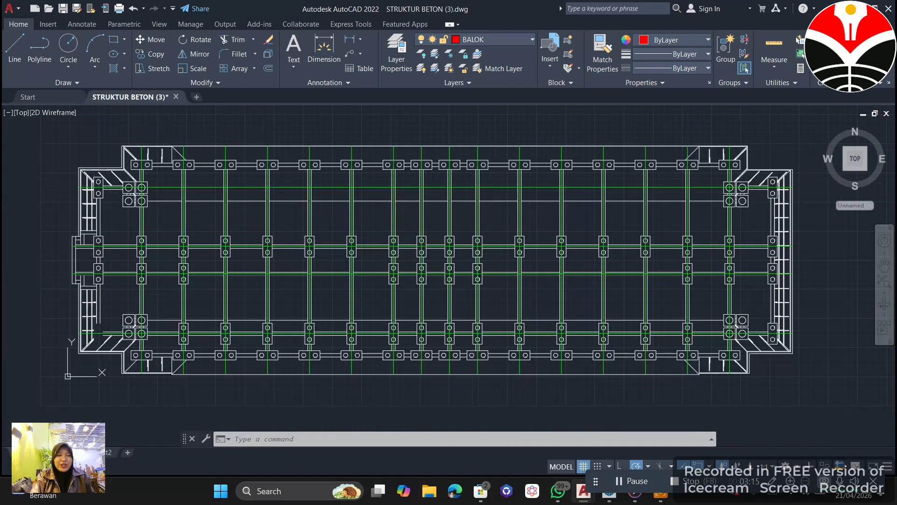
{"action": "scroll", "coordinate": [47, 206], "scroll_direction": "up", "scroll_amount": 4}
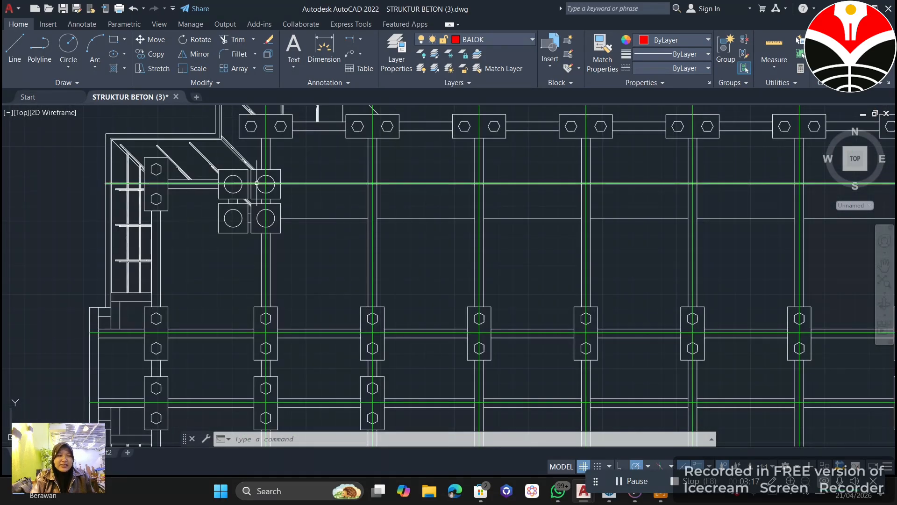
{"action": "middle_click_drag", "start_coordinate": [269, 117], "coordinate": [255, 132]}
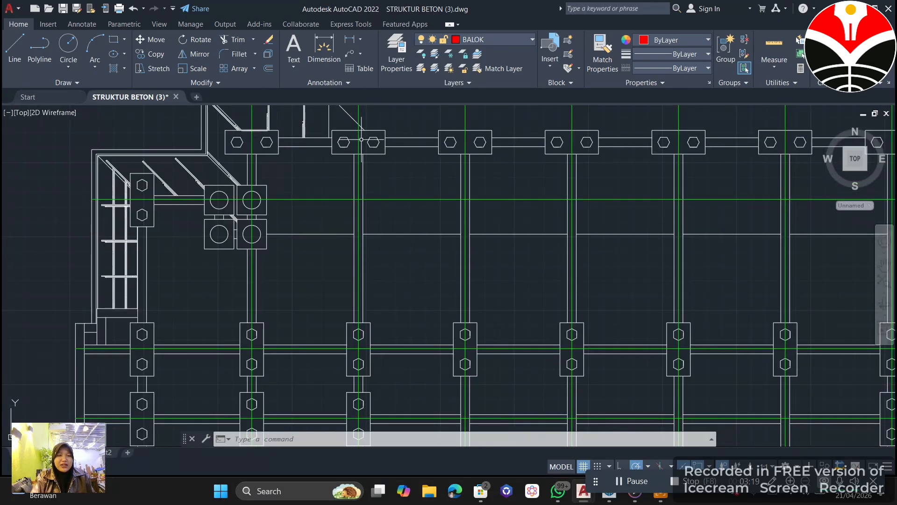
{"action": "middle_click_drag", "start_coordinate": [374, 138], "coordinate": [294, 188]}
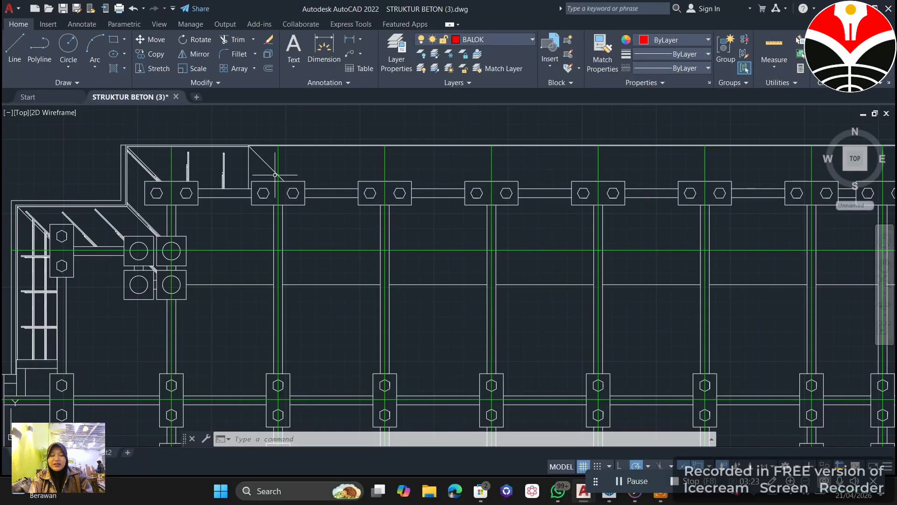
{"action": "type", "text": "xl"}
{"action": "key", "text": "Return"}
{"action": "scroll", "coordinate": [202, 157], "scroll_direction": "up", "scroll_amount": 4}
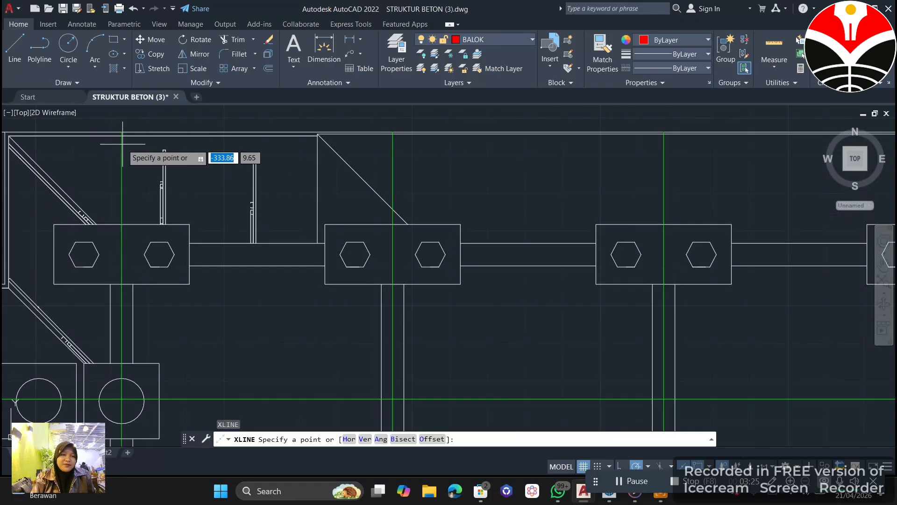
{"action": "left_click", "coordinate": [121, 217]}
{"action": "scroll", "coordinate": [155, 196], "scroll_direction": "down", "scroll_amount": 3}
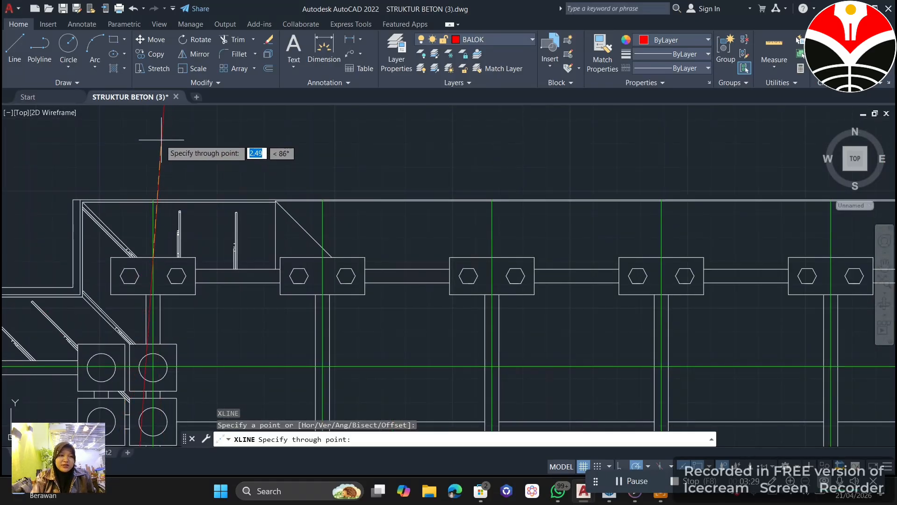
{"action": "left_click", "coordinate": [154, 129]}
{"action": "key", "text": "Escape"}
Step: Erase the red vertical construction line from the foundation plan
{"action": "scroll", "coordinate": [169, 146], "scroll_direction": "down", "scroll_amount": 1}
{"action": "middle_click_drag", "start_coordinate": [168, 146], "coordinate": [173, 158]}
{"action": "scroll", "coordinate": [66, 165], "scroll_direction": "down", "scroll_amount": 2}
{"action": "middle_click_drag", "start_coordinate": [221, 200], "coordinate": [259, 252]}
{"action": "middle_click_drag", "start_coordinate": [461, 268], "coordinate": [443, 237]}
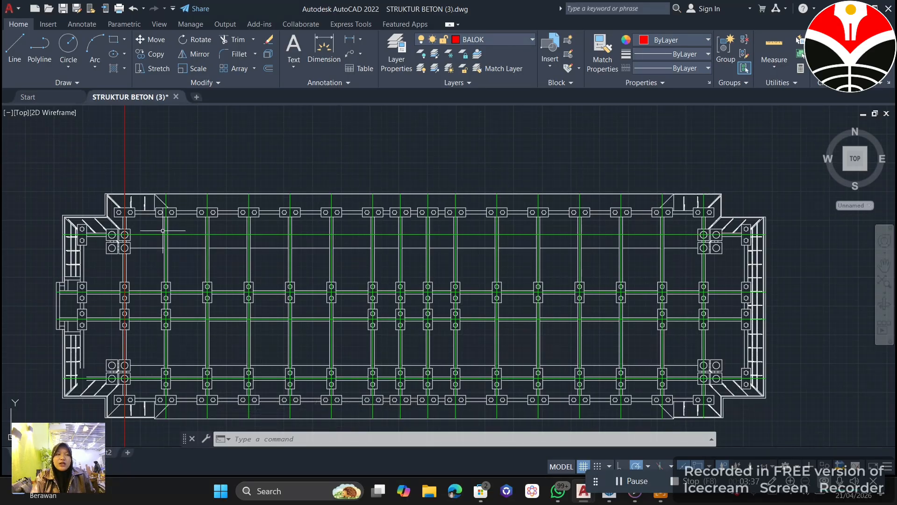
{"action": "left_click", "coordinate": [162, 184]}
{"action": "left_click", "coordinate": [78, 171]}
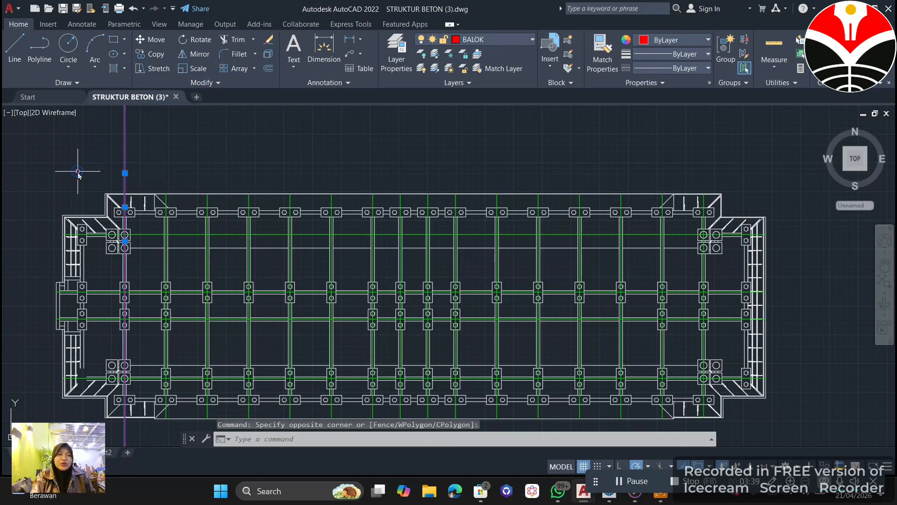
{"action": "right_click", "coordinate": [77, 172]}
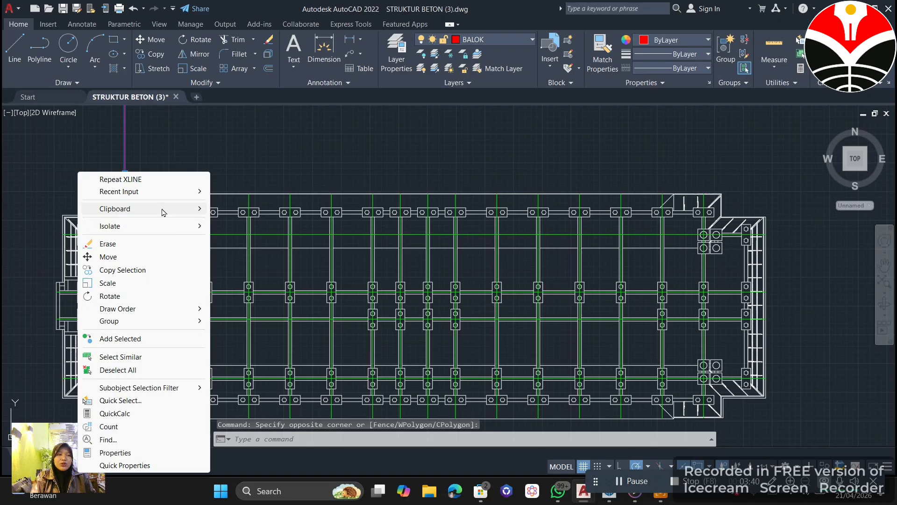
{"action": "left_click", "coordinate": [143, 246]}
Step: Look over the floor plan sheets, examining how the green grid lines run across the exported plans
{"action": "scroll", "coordinate": [421, 234], "scroll_direction": "down", "scroll_amount": 5}
{"action": "mouse_move", "coordinate": [354, 224]}
{"action": "middle_mouse_down"}
{"action": "mouse_move", "coordinate": [445, 262]}
{"action": "mouse_move", "coordinate": [319, 148]}
{"action": "middle_mouse_up"}
{"action": "scroll", "coordinate": [601, 334], "scroll_direction": "up", "scroll_amount": 4}
{"action": "scroll", "coordinate": [383, 235], "scroll_direction": "up", "scroll_amount": 2}
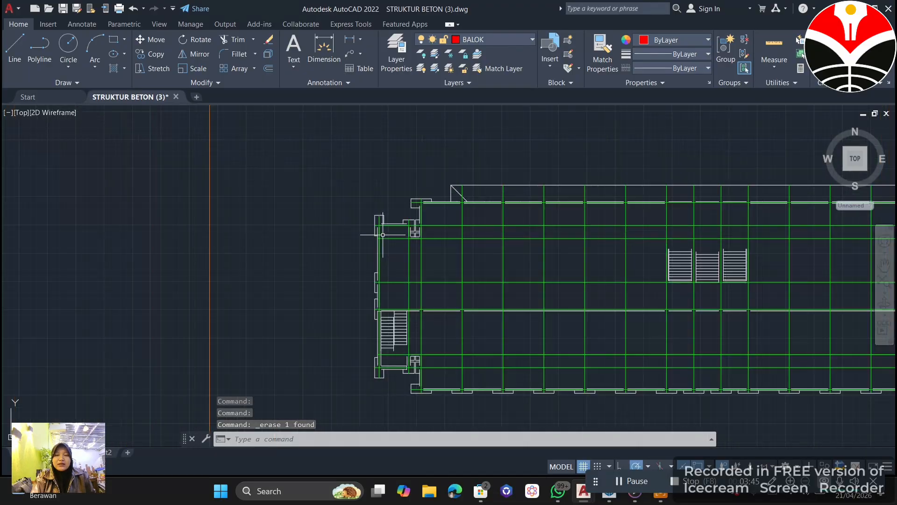
{"action": "scroll", "coordinate": [481, 300], "scroll_direction": "down", "scroll_amount": 5}
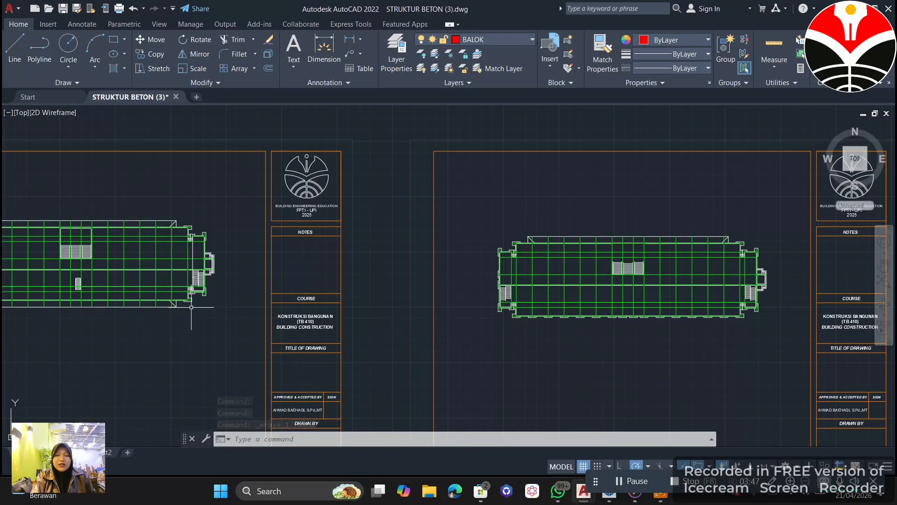
{"action": "mouse_move", "coordinate": [192, 299]}
{"action": "middle_mouse_down"}
{"action": "mouse_move", "coordinate": [372, 503]}
{"action": "mouse_move", "coordinate": [378, 485]}
{"action": "middle_mouse_up"}
{"action": "mouse_move", "coordinate": [359, 295]}
{"action": "middle_mouse_down"}
{"action": "mouse_move", "coordinate": [368, 215]}
{"action": "mouse_move", "coordinate": [411, 401]}
{"action": "middle_mouse_up"}
{"action": "scroll", "coordinate": [401, 361], "scroll_direction": "up", "scroll_amount": 2}
{"action": "scroll", "coordinate": [417, 304], "scroll_direction": "down", "scroll_amount": 4}
{"action": "scroll", "coordinate": [488, 256], "scroll_direction": "up", "scroll_amount": 1}
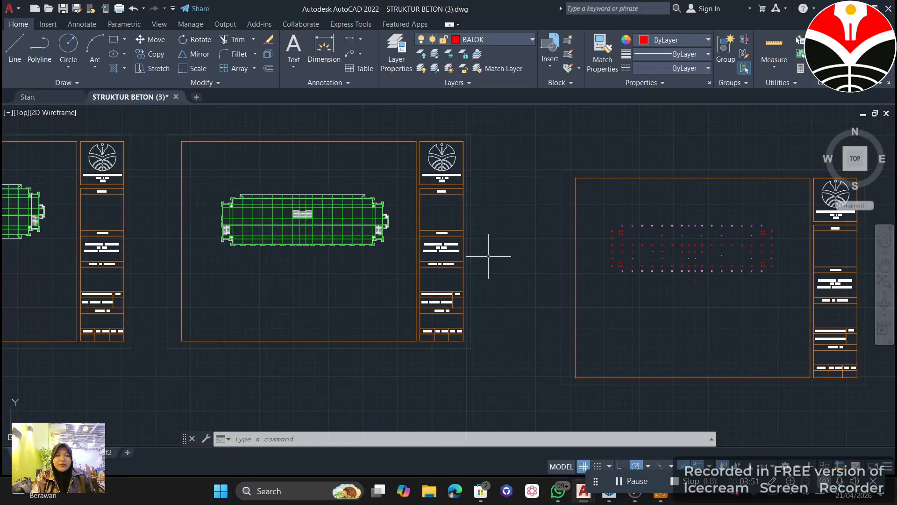
Step: Examine the column layout sheet up close and compare it with the neighbouring gridded floor plan
{"action": "scroll", "coordinate": [488, 256], "scroll_direction": "down", "scroll_amount": 2}
{"action": "scroll", "coordinate": [424, 260], "scroll_direction": "up", "scroll_amount": 4}
{"action": "scroll", "coordinate": [367, 269], "scroll_direction": "up", "scroll_amount": 4}
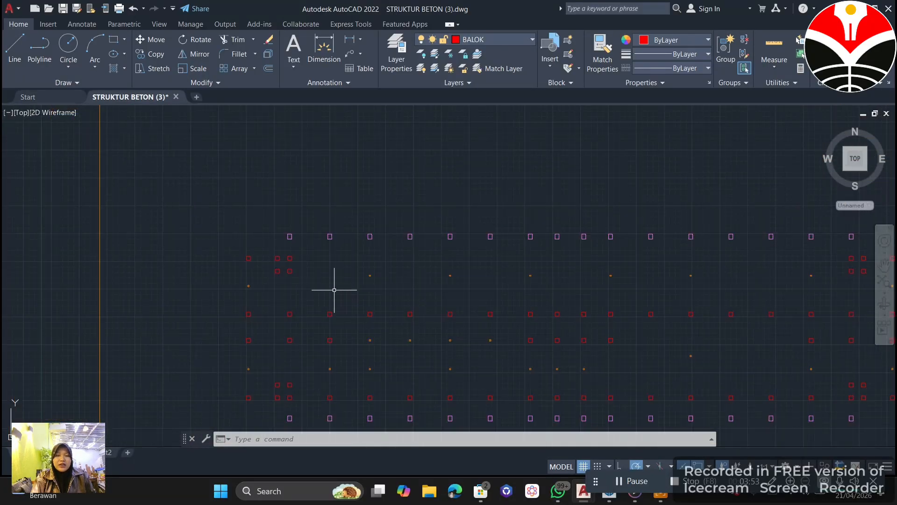
{"action": "scroll", "coordinate": [271, 257], "scroll_direction": "up", "scroll_amount": 4}
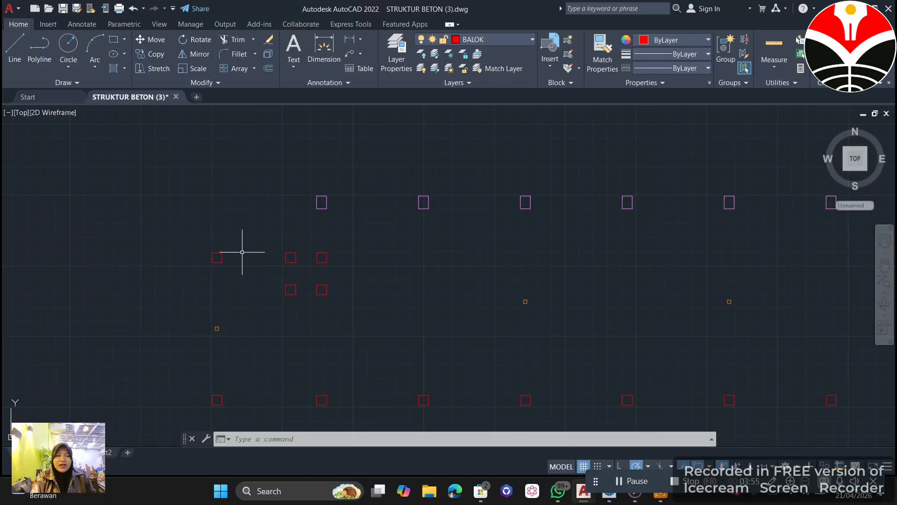
{"action": "scroll", "coordinate": [238, 250], "scroll_direction": "down", "scroll_amount": 8}
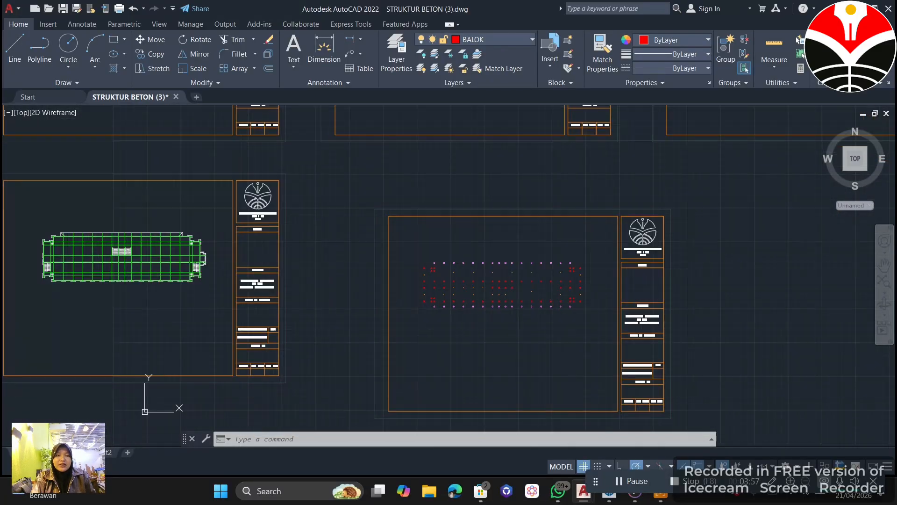
{"action": "scroll", "coordinate": [209, 261], "scroll_direction": "up", "scroll_amount": 8}
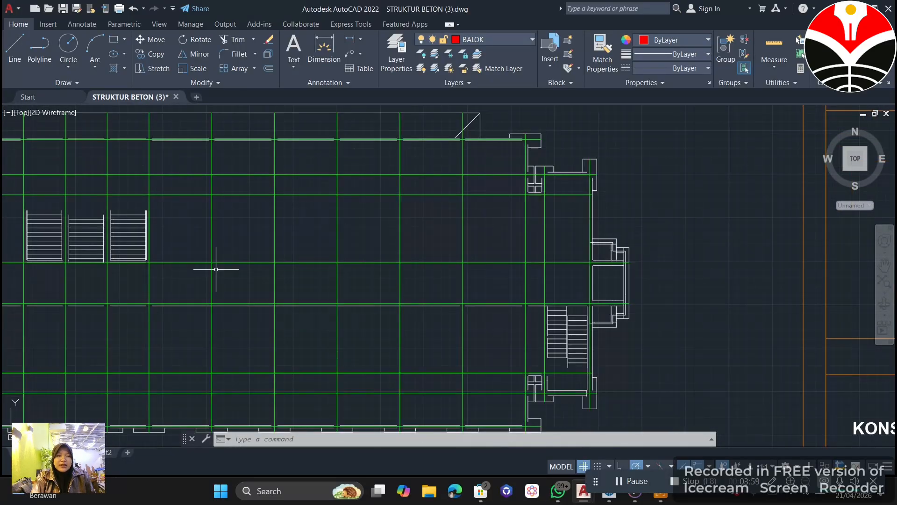
{"action": "scroll", "coordinate": [209, 262], "scroll_direction": "down", "scroll_amount": 8}
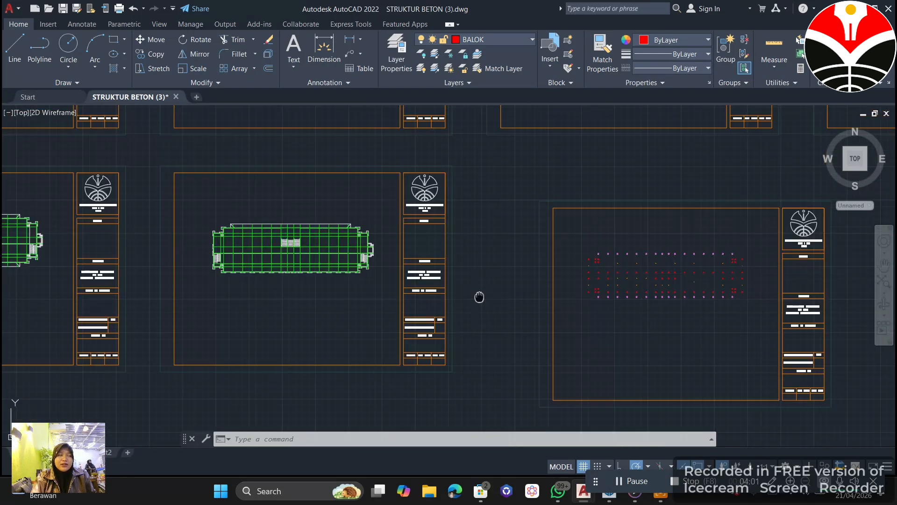
{"action": "scroll", "coordinate": [455, 288], "scroll_direction": "down", "scroll_amount": 3}
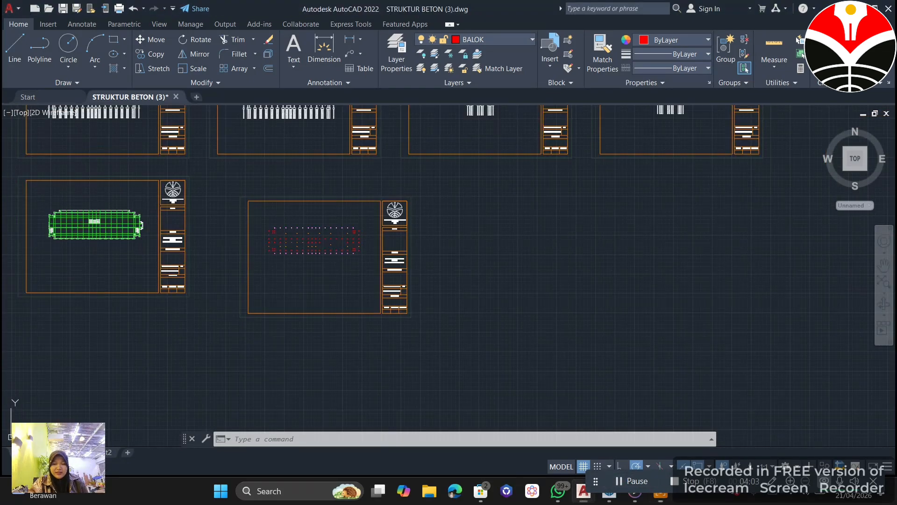
Step: Examine the sheet that combines grid lines with columns, and look over the separate gridded column plans beside it
{"action": "scroll", "coordinate": [503, 261], "scroll_direction": "down", "scroll_amount": 2}
{"action": "scroll", "coordinate": [497, 296], "scroll_direction": "up", "scroll_amount": 10}
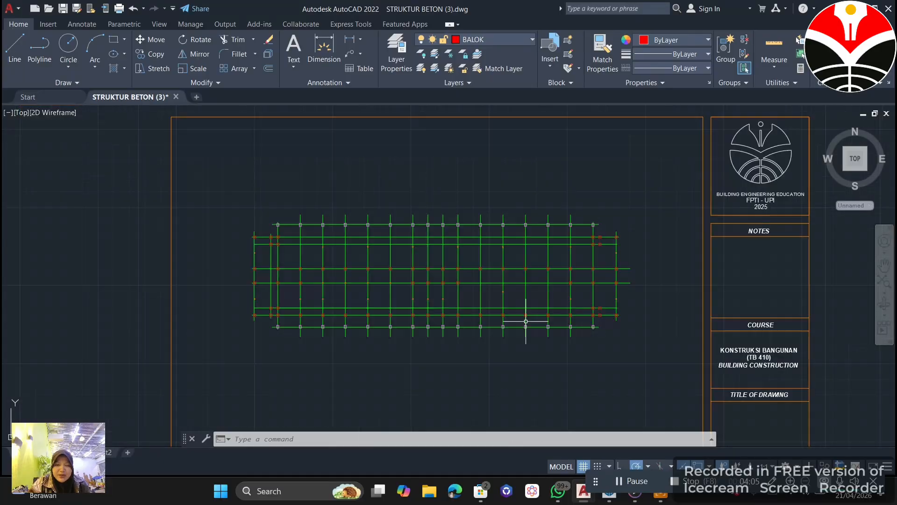
{"action": "scroll", "coordinate": [485, 298], "scroll_direction": "up", "scroll_amount": 5}
{"action": "scroll", "coordinate": [521, 338], "scroll_direction": "down", "scroll_amount": 5}
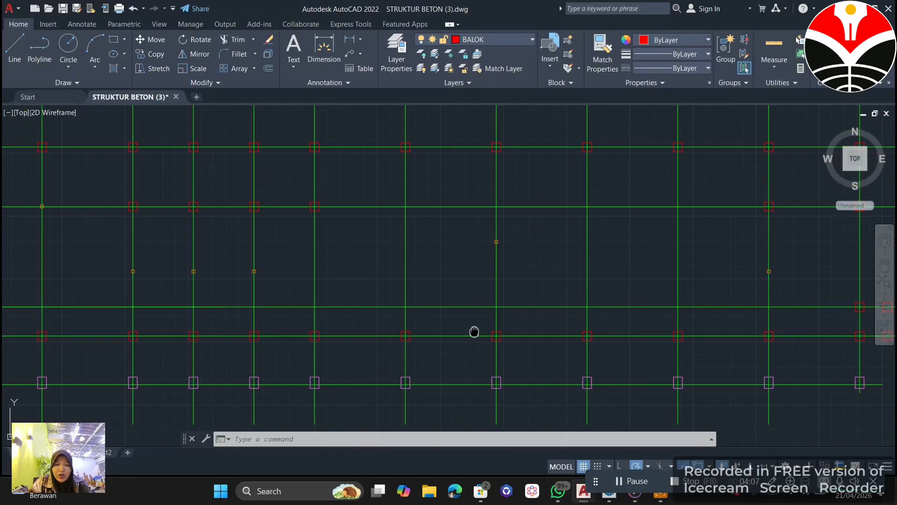
{"action": "scroll", "coordinate": [498, 326], "scroll_direction": "up", "scroll_amount": 6}
{"action": "scroll", "coordinate": [495, 321], "scroll_direction": "down", "scroll_amount": 5}
{"action": "scroll", "coordinate": [492, 301], "scroll_direction": "down", "scroll_amount": 5}
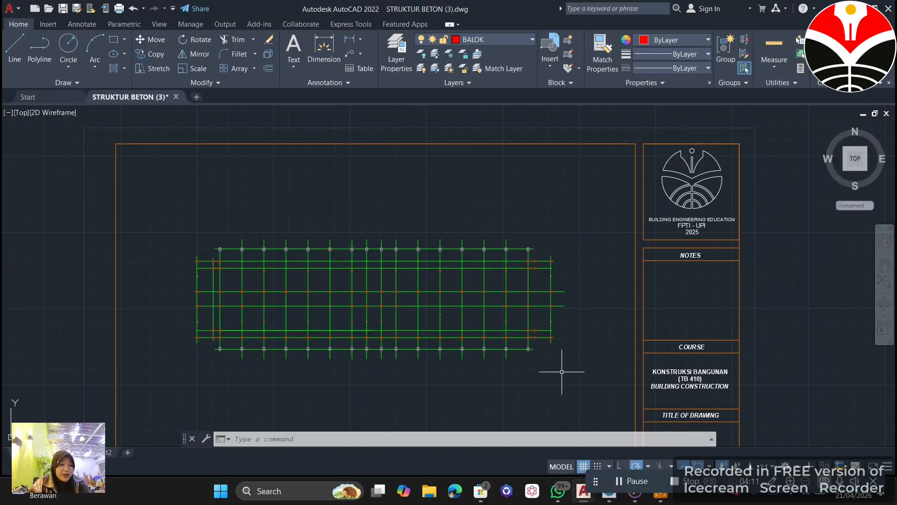
{"action": "middle_click_drag", "start_coordinate": [568, 366], "coordinate": [264, 335]}
{"action": "scroll", "coordinate": [300, 327], "scroll_direction": "down", "scroll_amount": 4}
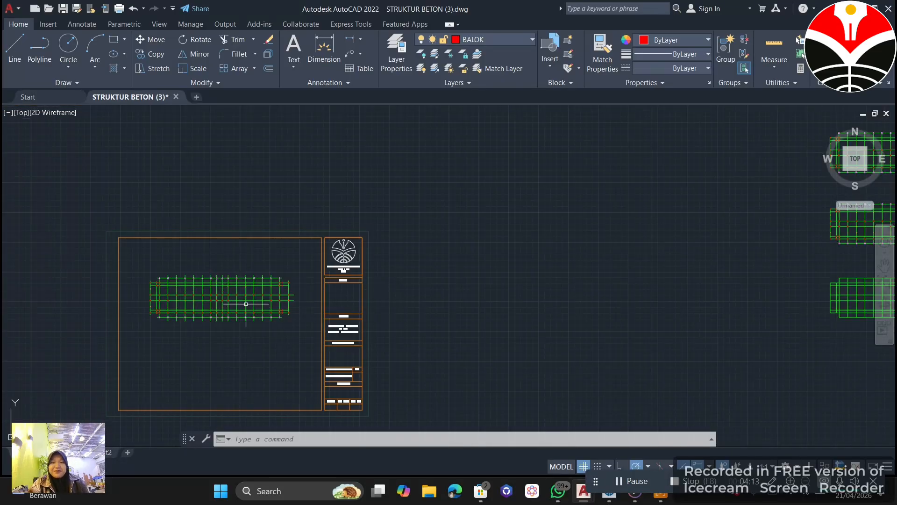
{"action": "scroll", "coordinate": [515, 286], "scroll_direction": "down", "scroll_amount": 3}
{"action": "middle_click_drag", "start_coordinate": [515, 286], "coordinate": [430, 299]}
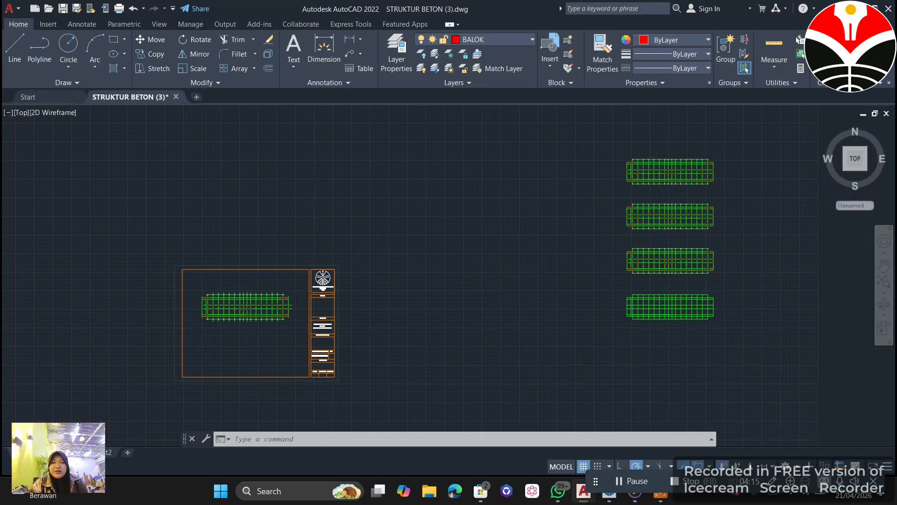
Step: Inspect the combined grid and column plan up close, focusing on the columns and grid intersections along its lower edge and lower-left corner
{"action": "mouse_move", "coordinate": [224, 326]}
{"action": "middle_mouse_down"}
{"action": "mouse_move", "coordinate": [303, 344]}
{"action": "mouse_move", "coordinate": [296, 336]}
{"action": "middle_mouse_up"}
{"action": "scroll", "coordinate": [323, 323], "scroll_direction": "up", "scroll_amount": 8}
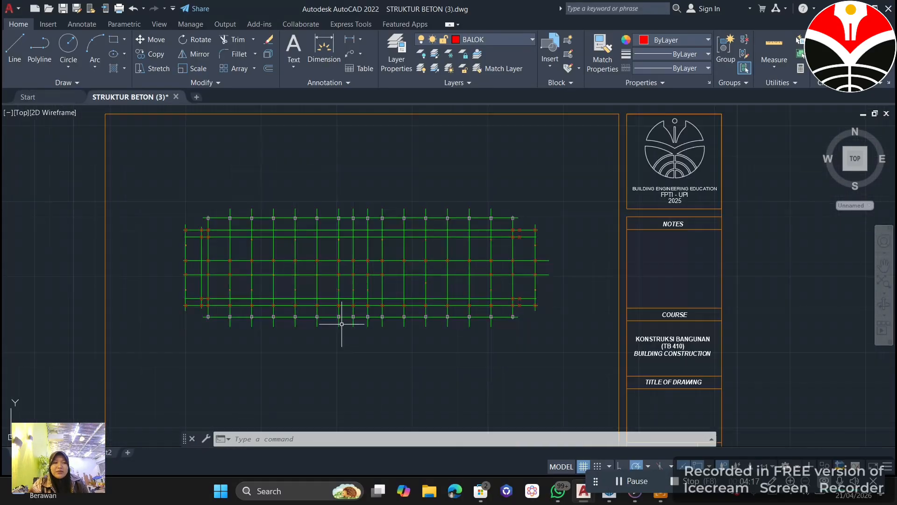
{"action": "scroll", "coordinate": [325, 316], "scroll_direction": "up", "scroll_amount": 2}
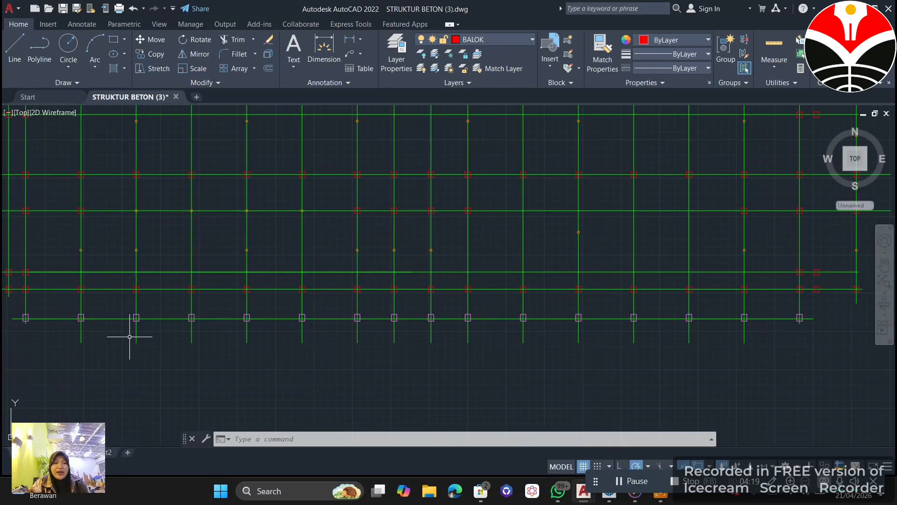
{"action": "scroll", "coordinate": [141, 288], "scroll_direction": "up", "scroll_amount": 2}
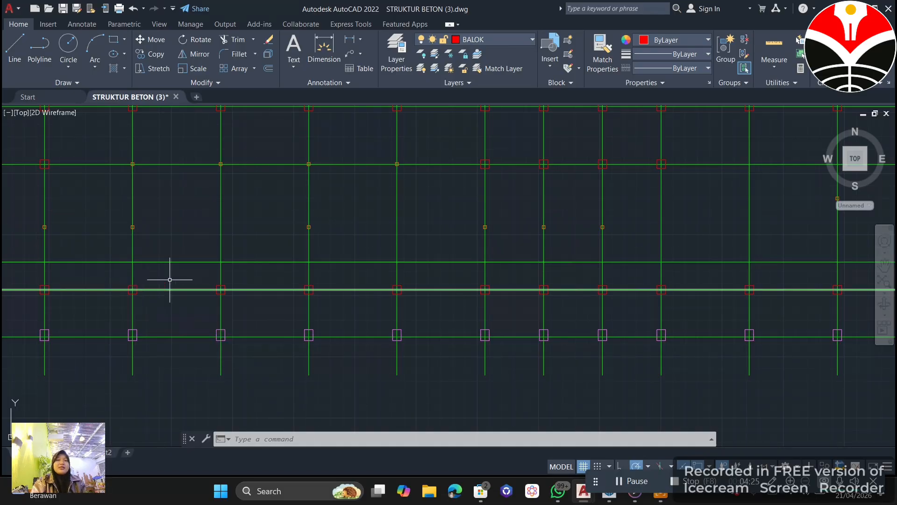
{"action": "scroll", "coordinate": [194, 366], "scroll_direction": "down", "scroll_amount": 4}
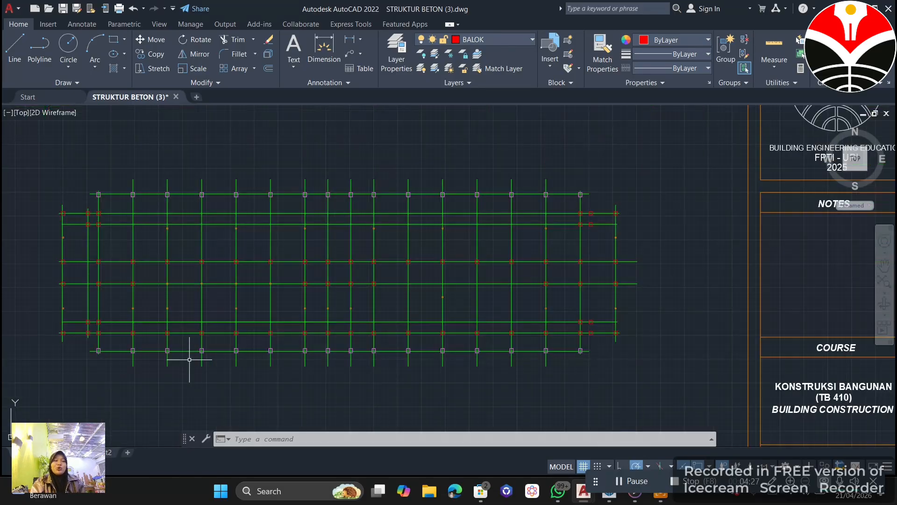
{"action": "scroll", "coordinate": [260, 364], "scroll_direction": "up", "scroll_amount": 6}
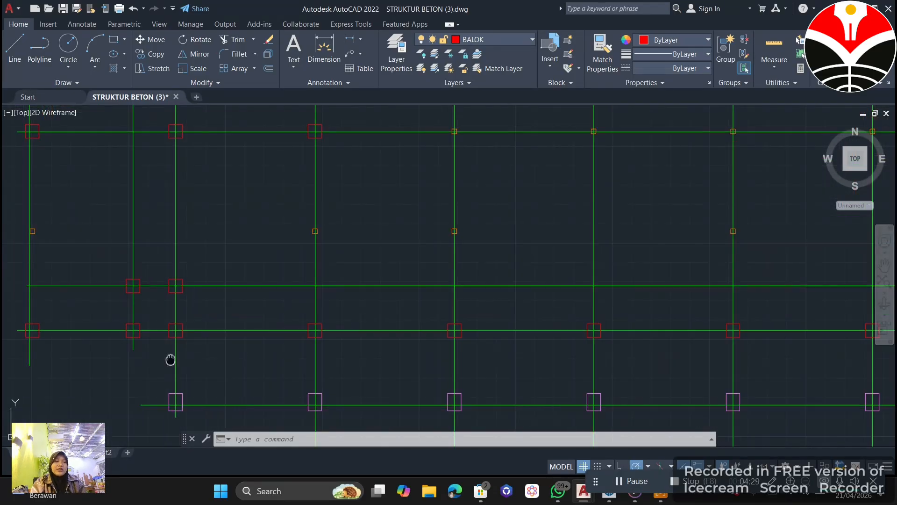
{"action": "scroll", "coordinate": [170, 363], "scroll_direction": "up", "scroll_amount": 2}
{"action": "scroll", "coordinate": [176, 309], "scroll_direction": "up", "scroll_amount": 2}
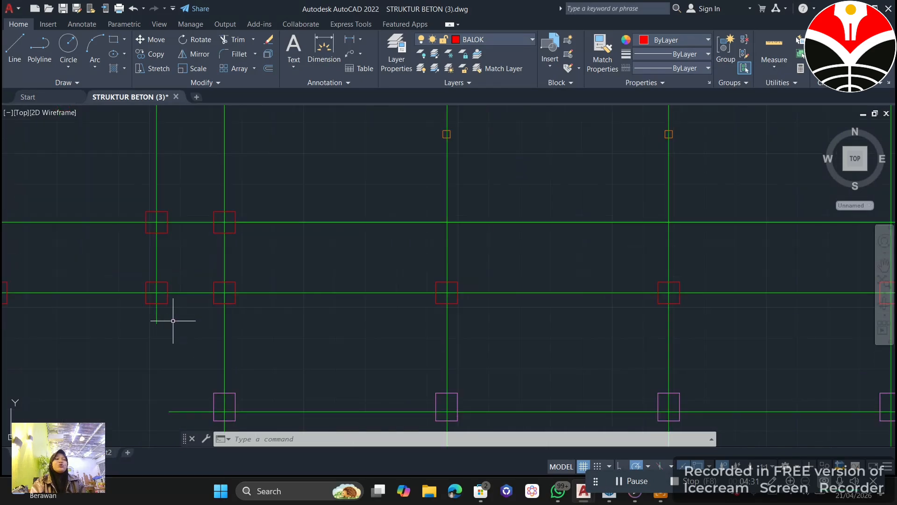
Step: Look over the stacked floor plans, comparing the three gridded column plans with the grid-only plan beneath them
{"action": "scroll", "coordinate": [491, 228], "scroll_direction": "down", "scroll_amount": 10}
{"action": "mouse_move", "coordinate": [752, 149]}
{"action": "middle_mouse_down"}
{"action": "mouse_move", "coordinate": [372, 262]}
{"action": "mouse_move", "coordinate": [83, 254]}
{"action": "middle_mouse_up"}
{"action": "scroll", "coordinate": [372, 262], "scroll_direction": "down", "scroll_amount": 4}
{"action": "middle_click_drag", "start_coordinate": [542, 226], "coordinate": [220, 330]}
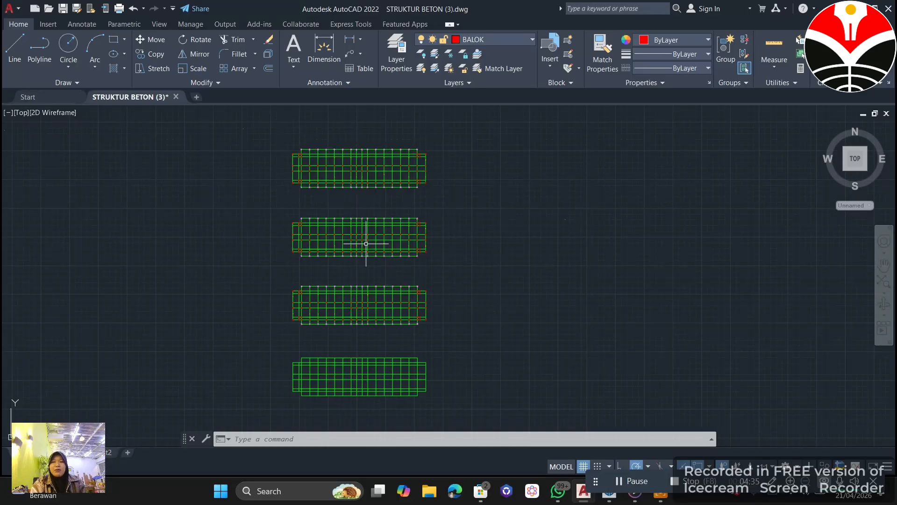
{"action": "scroll", "coordinate": [361, 214], "scroll_direction": "up", "scroll_amount": 4}
{"action": "scroll", "coordinate": [444, 229], "scroll_direction": "down", "scroll_amount": 2}
{"action": "scroll", "coordinate": [461, 220], "scroll_direction": "up", "scroll_amount": 2}
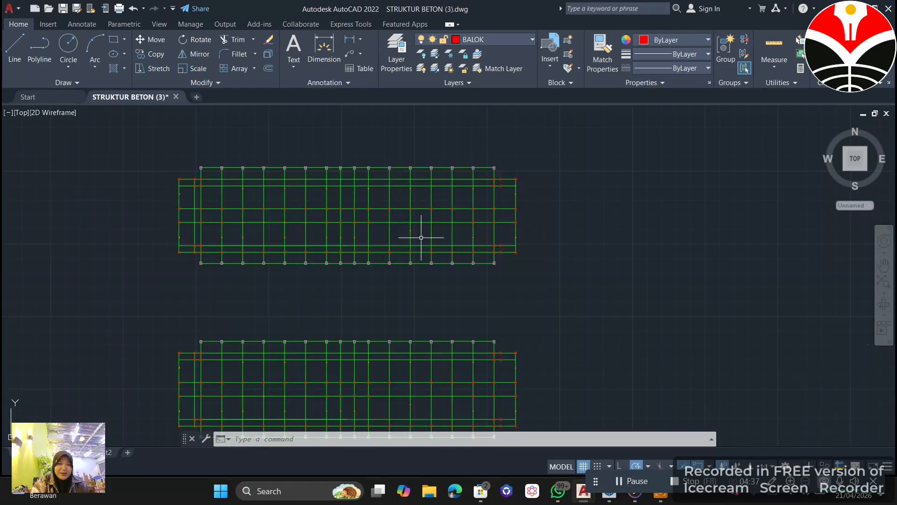
{"action": "scroll", "coordinate": [496, 196], "scroll_direction": "down", "scroll_amount": 2}
{"action": "middle_click_drag", "start_coordinate": [491, 197], "coordinate": [479, 195]}
{"action": "middle_click_drag", "start_coordinate": [503, 230], "coordinate": [504, 179]}
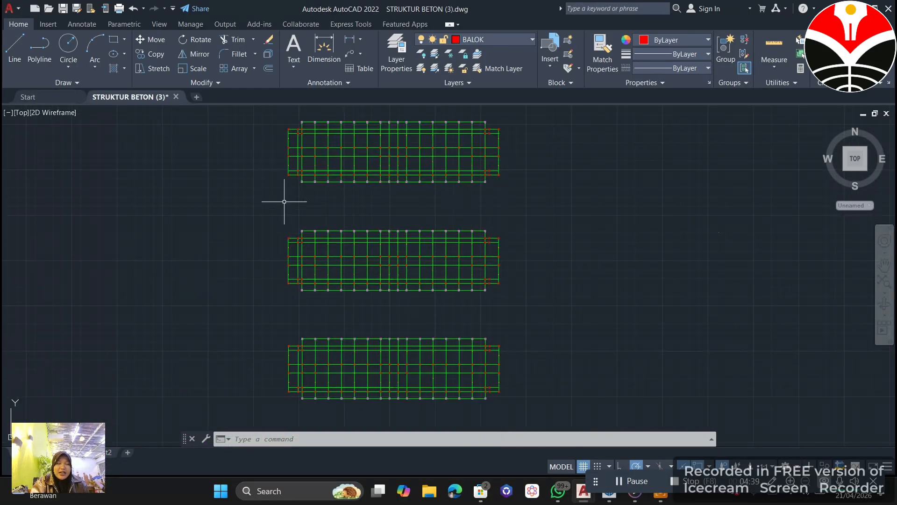
{"action": "middle_click_drag", "start_coordinate": [412, 131], "coordinate": [373, 126]}
{"action": "middle_click_drag", "start_coordinate": [308, 272], "coordinate": [315, 208]}
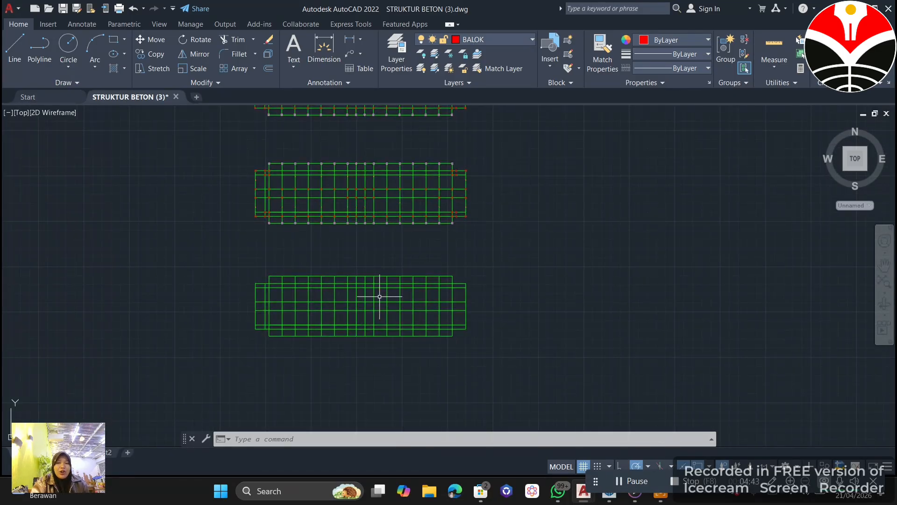
{"action": "middle_click_drag", "start_coordinate": [397, 284], "coordinate": [375, 330]}
{"action": "scroll", "coordinate": [399, 284], "scroll_direction": "down", "scroll_amount": 2}
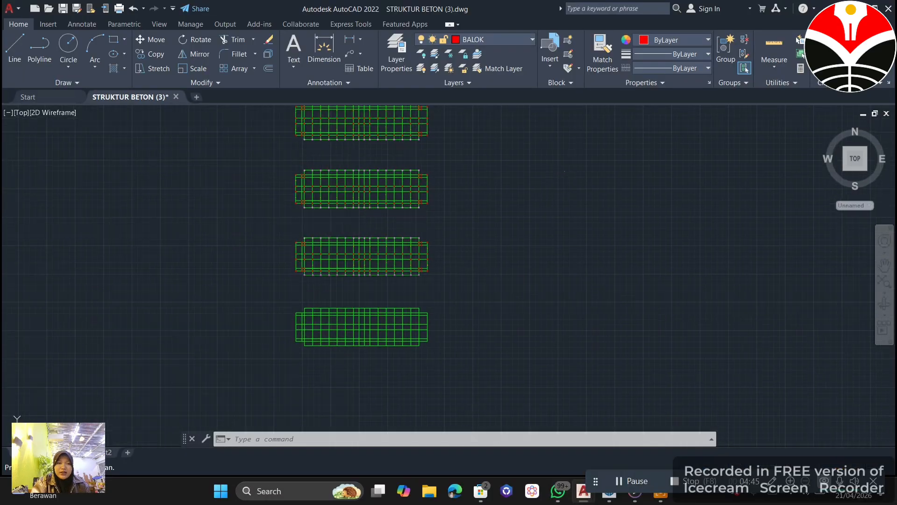
{"action": "middle_click_drag", "start_coordinate": [407, 240], "coordinate": [413, 272]}
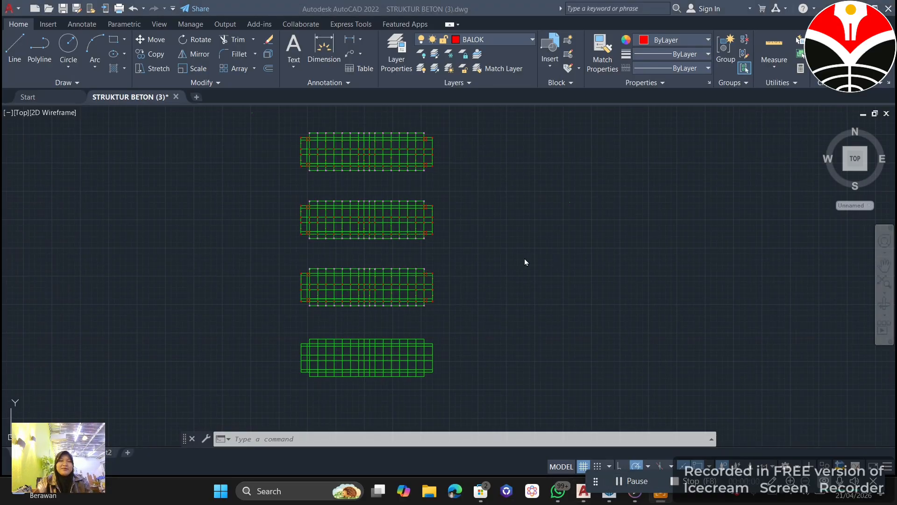
Step: Group all lines of the lowest, grid-only plan in the middle stack into one object
{"action": "scroll", "coordinate": [425, 304], "scroll_direction": "down", "scroll_amount": 4}
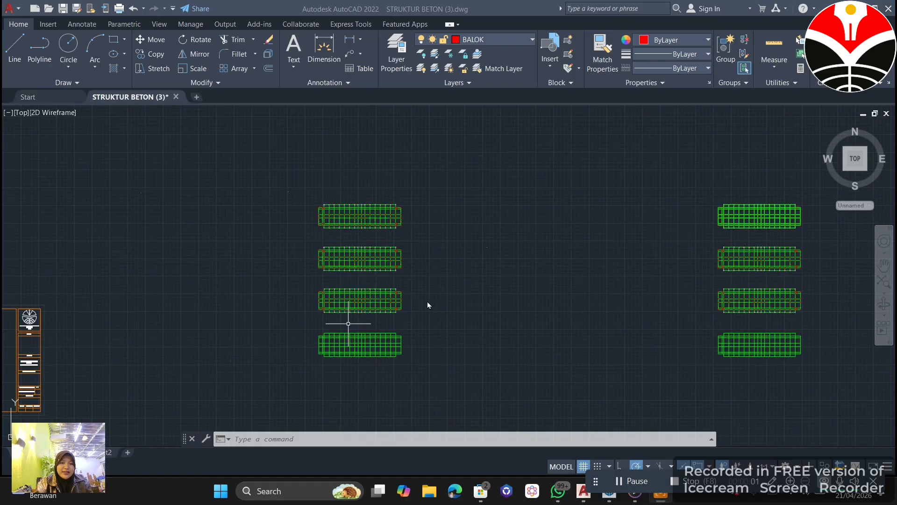
{"action": "scroll", "coordinate": [402, 247], "scroll_direction": "up", "scroll_amount": 4}
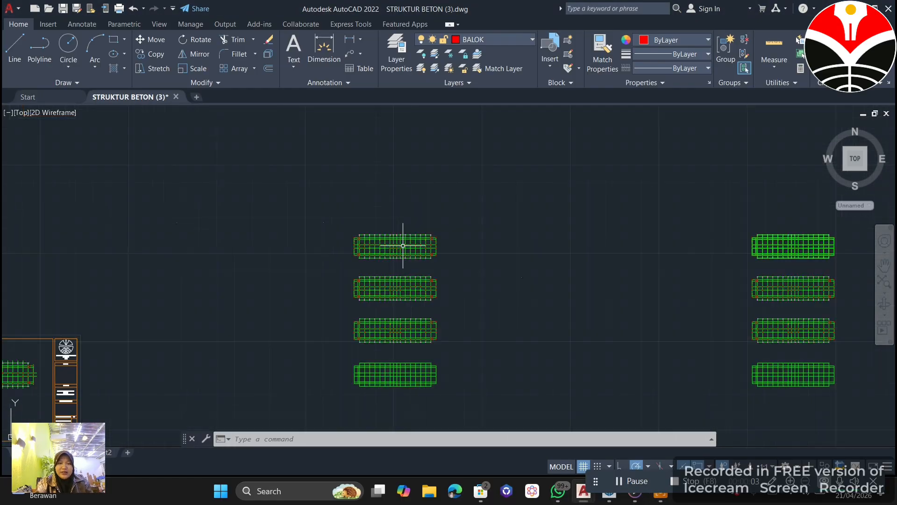
{"action": "middle_click_drag", "start_coordinate": [495, 279], "coordinate": [505, 207]}
{"action": "middle_click_drag", "start_coordinate": [467, 372], "coordinate": [463, 327]}
{"action": "scroll", "coordinate": [461, 387], "scroll_direction": "up", "scroll_amount": 4}
{"action": "left_click", "coordinate": [497, 327]}
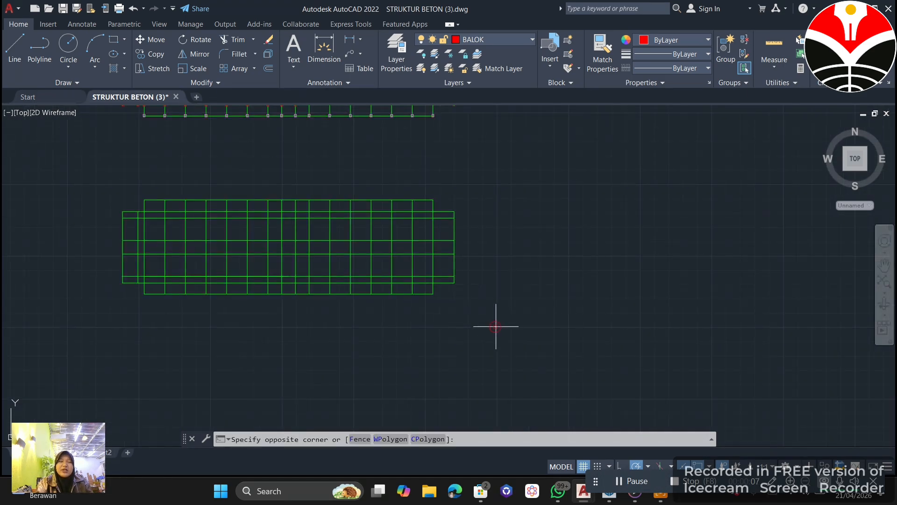
{"action": "left_click", "coordinate": [73, 125]}
{"action": "right_click", "coordinate": [230, 234]}
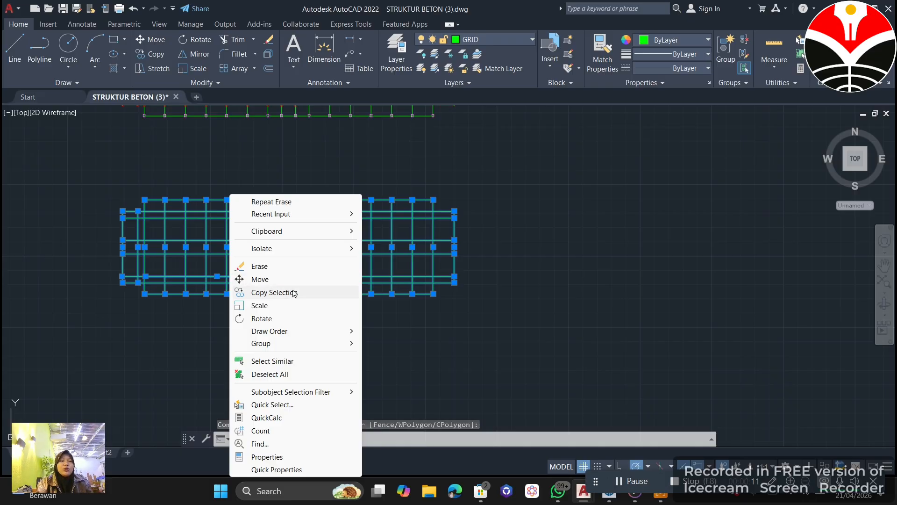
{"action": "left_click", "coordinate": [301, 346]}
{"action": "left_click", "coordinate": [416, 344]}
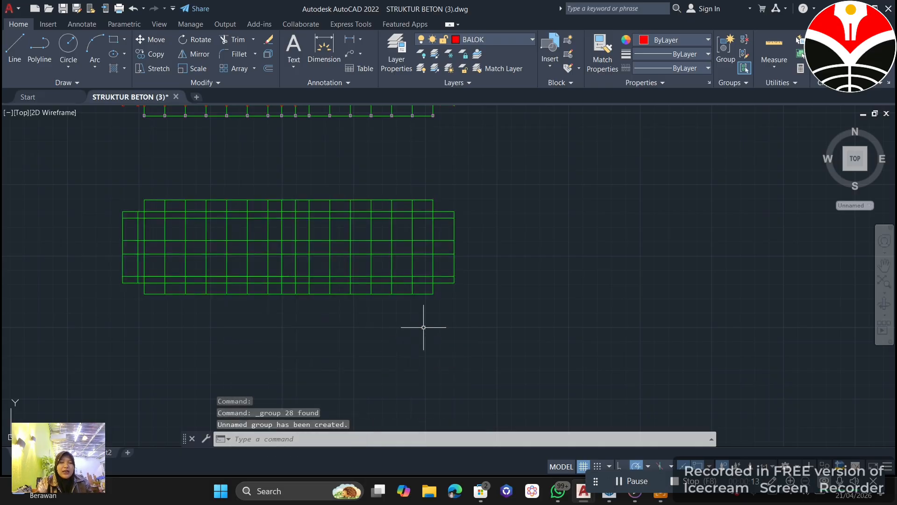
Step: Group the grid lines and columns of the plan directly above the grid-only plan
{"action": "scroll", "coordinate": [433, 294], "scroll_direction": "down", "scroll_amount": 2}
{"action": "middle_click_drag", "start_coordinate": [434, 295], "coordinate": [472, 362]}
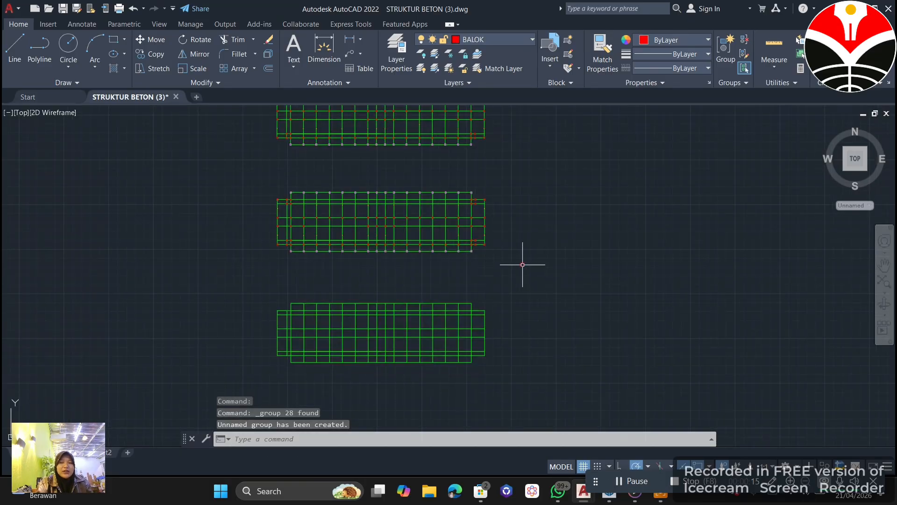
{"action": "left_click_drag", "start_coordinate": [523, 265], "coordinate": [216, 173]}
{"action": "right_click", "coordinate": [389, 239]}
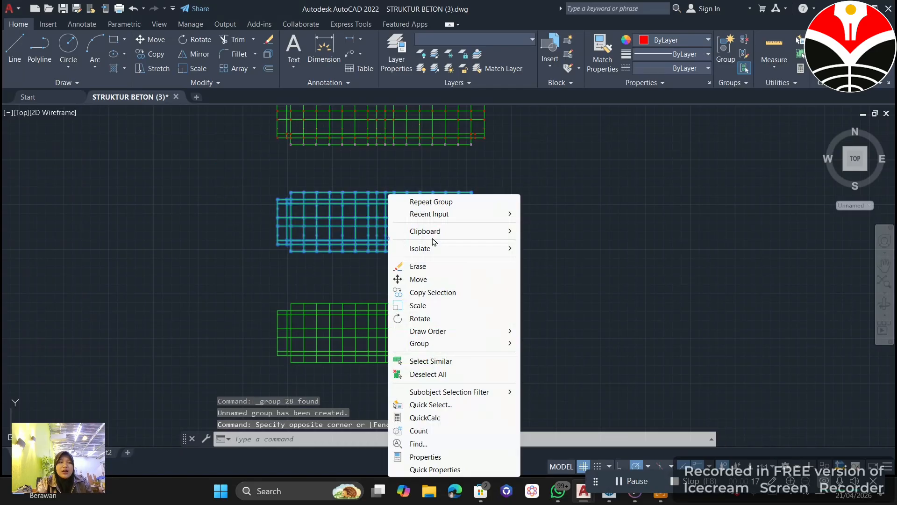
{"action": "mouse_move", "coordinate": [473, 345]}
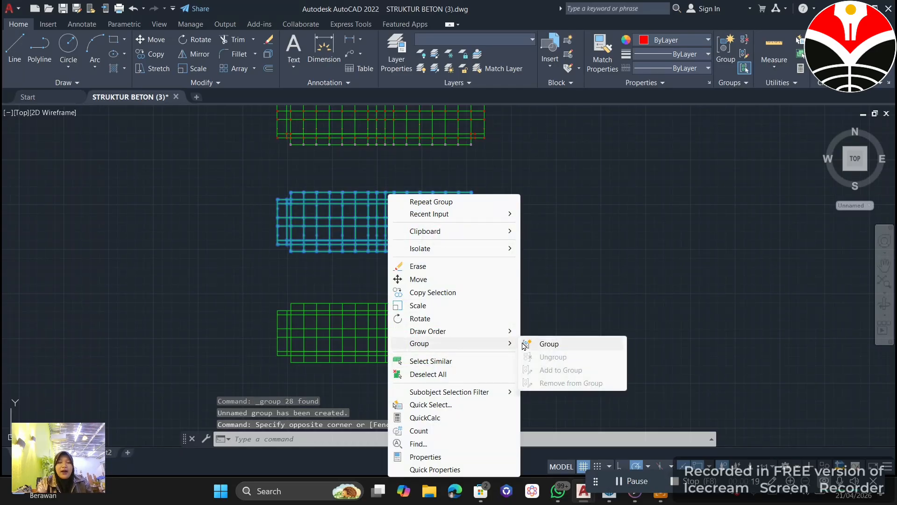
{"action": "left_click", "coordinate": [524, 344]}
Step: Group the grid lines and columns of the second plan from the top of the stack
{"action": "middle_click_drag", "start_coordinate": [525, 344], "coordinate": [565, 338]}
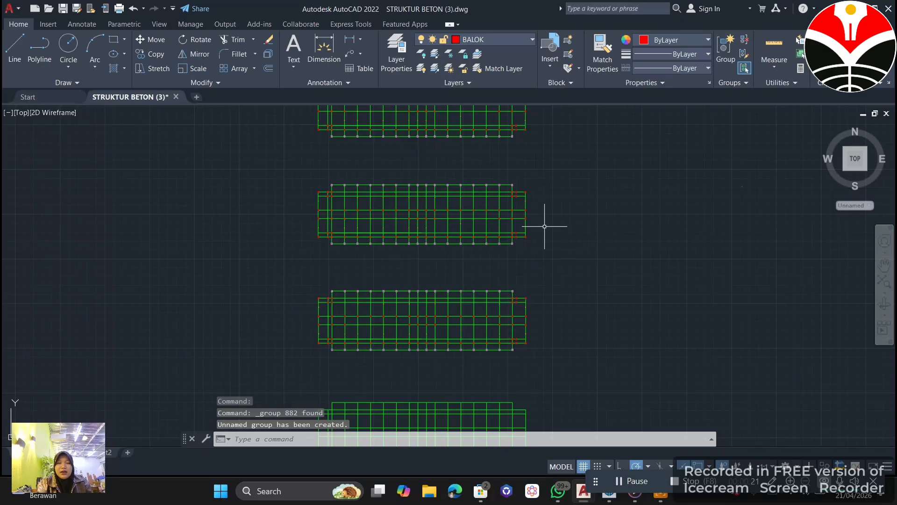
{"action": "left_click", "coordinate": [549, 263]}
{"action": "left_click", "coordinate": [247, 141]}
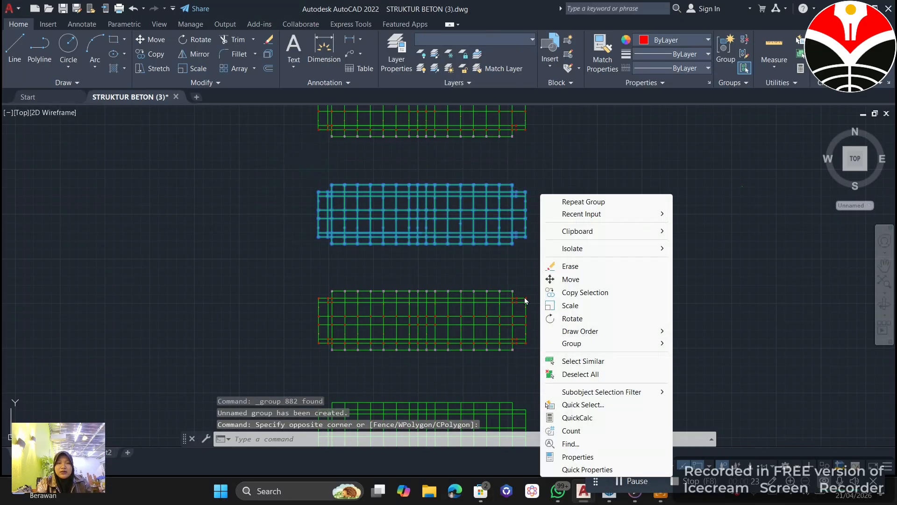
{"action": "right_click", "coordinate": [541, 195]}
{"action": "mouse_move", "coordinate": [610, 344]}
{"action": "left_click", "coordinate": [697, 345]}
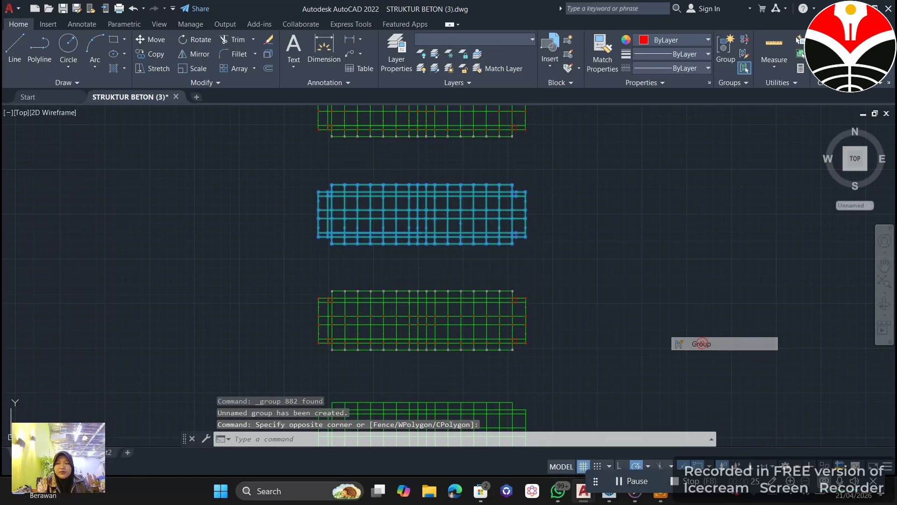
Step: Group the grid lines and columns of the topmost plan, and check that the upper plans select as whole groups
{"action": "middle_click_drag", "start_coordinate": [444, 211], "coordinate": [473, 272]}
{"action": "left_click", "coordinate": [537, 248]}
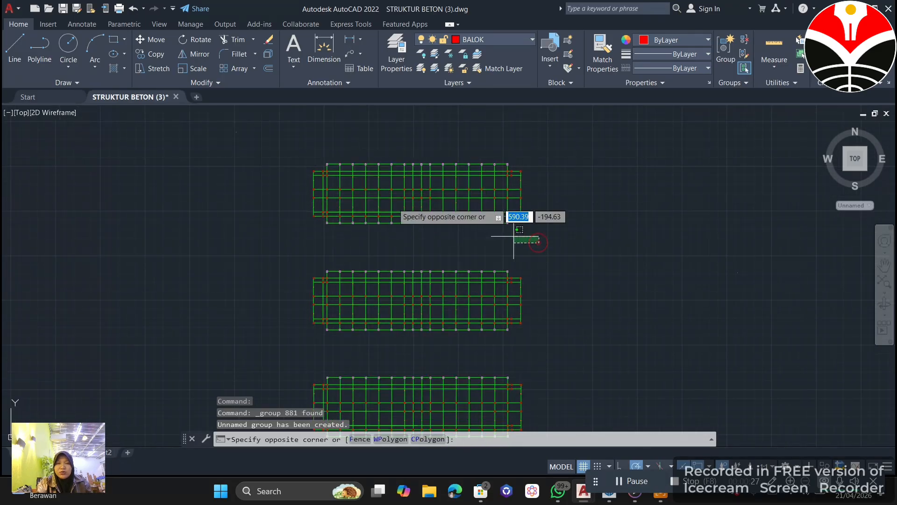
{"action": "left_click", "coordinate": [201, 135]}
{"action": "right_click", "coordinate": [469, 195]}
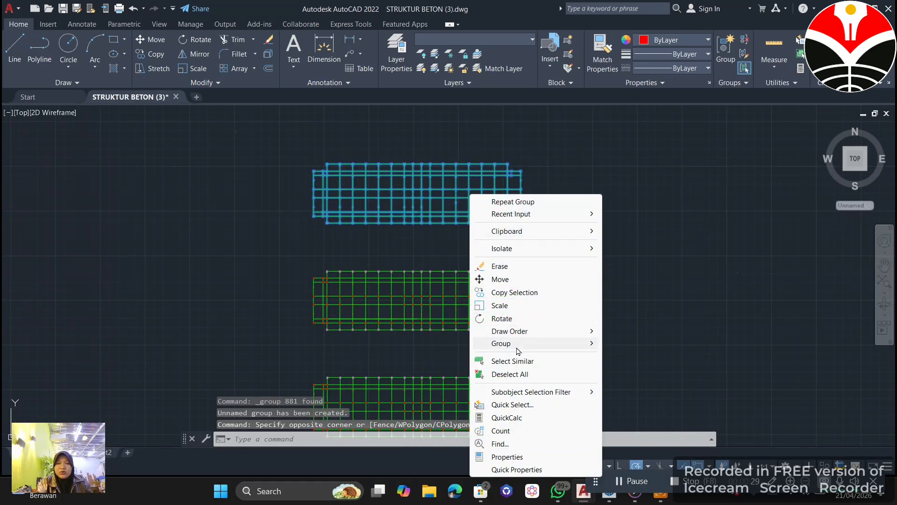
{"action": "mouse_move", "coordinate": [516, 344]}
{"action": "left_click", "coordinate": [667, 344]}
{"action": "scroll", "coordinate": [423, 259], "scroll_direction": "down", "scroll_amount": 3}
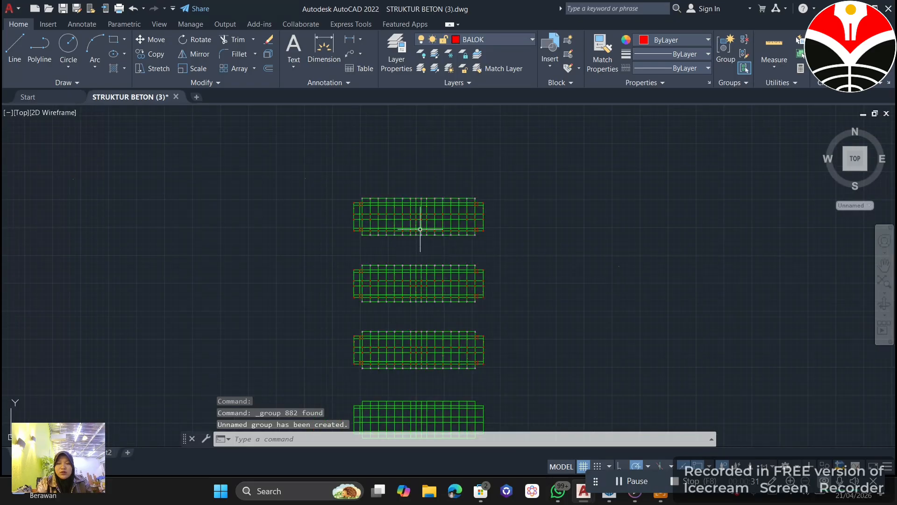
{"action": "left_click", "coordinate": [415, 217]}
{"action": "left_click", "coordinate": [405, 302]}
{"action": "key", "text": "Escape"}
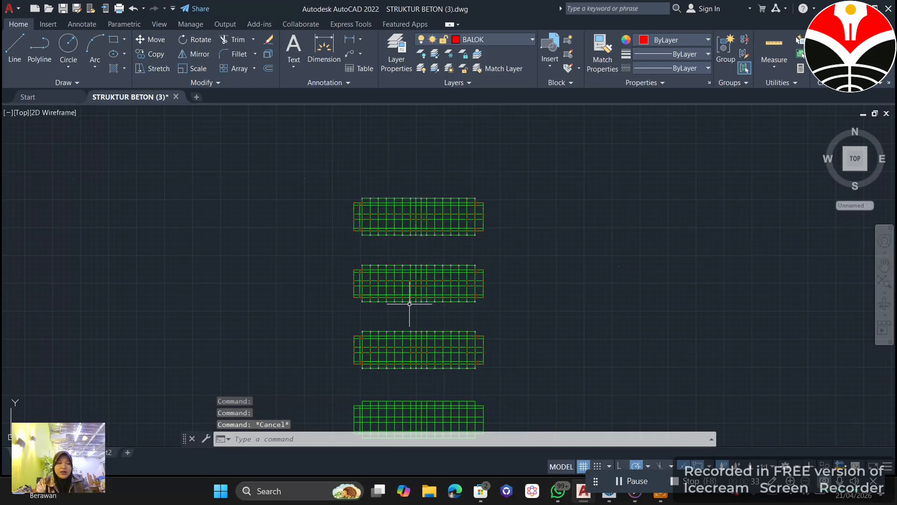
Step: Copy the four grouped plans horizontally to the empty area right of the existing plan stacks
{"action": "scroll", "coordinate": [410, 301], "scroll_direction": "down", "scroll_amount": 3}
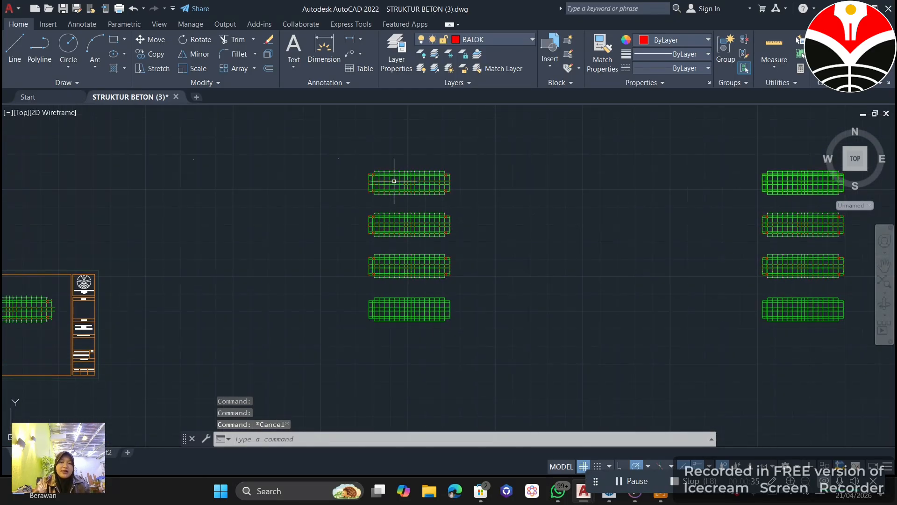
{"action": "left_click", "coordinate": [510, 357]}
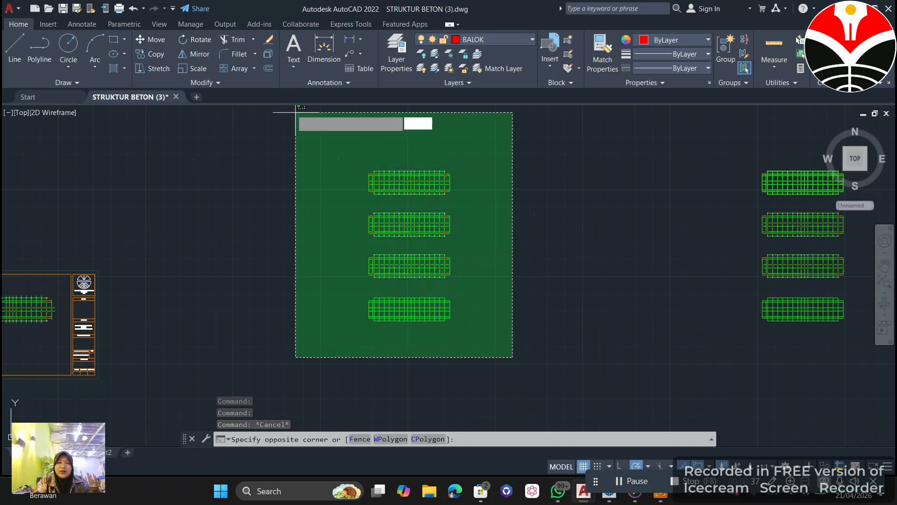
{"action": "left_click", "coordinate": [314, 159]}
{"action": "right_click", "coordinate": [423, 194]}
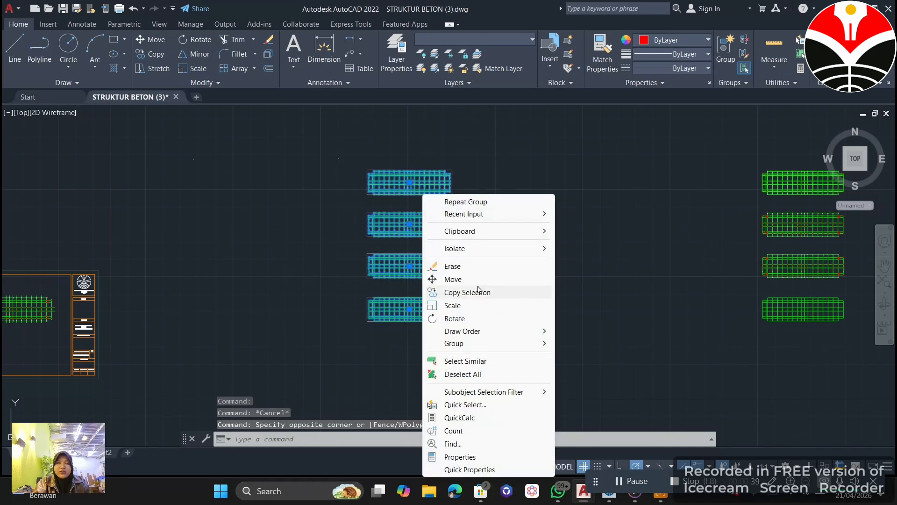
{"action": "left_click", "coordinate": [468, 298]}
{"action": "left_click", "coordinate": [444, 279]}
{"action": "scroll", "coordinate": [493, 315], "scroll_direction": "down", "scroll_amount": 4}
{"action": "middle_click_drag", "start_coordinate": [494, 316], "coordinate": [459, 186]}
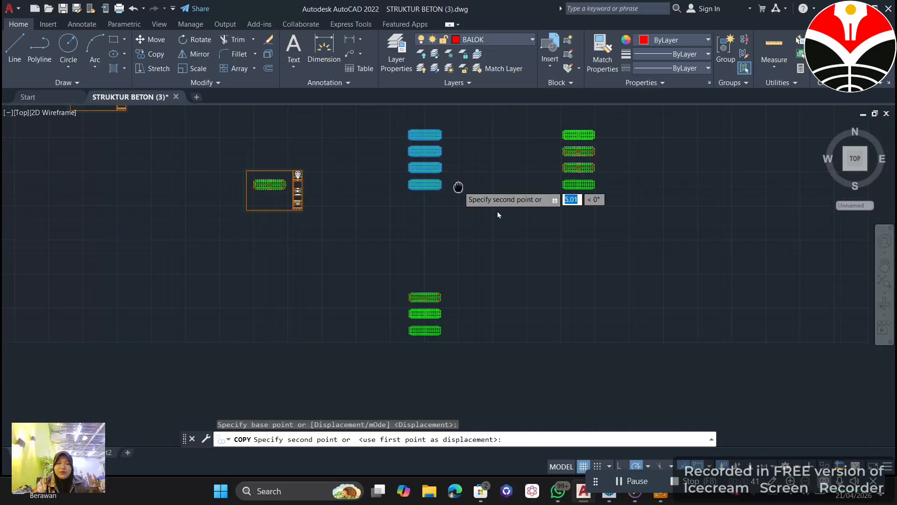
{"action": "middle_click_drag", "start_coordinate": [557, 248], "coordinate": [272, 287]}
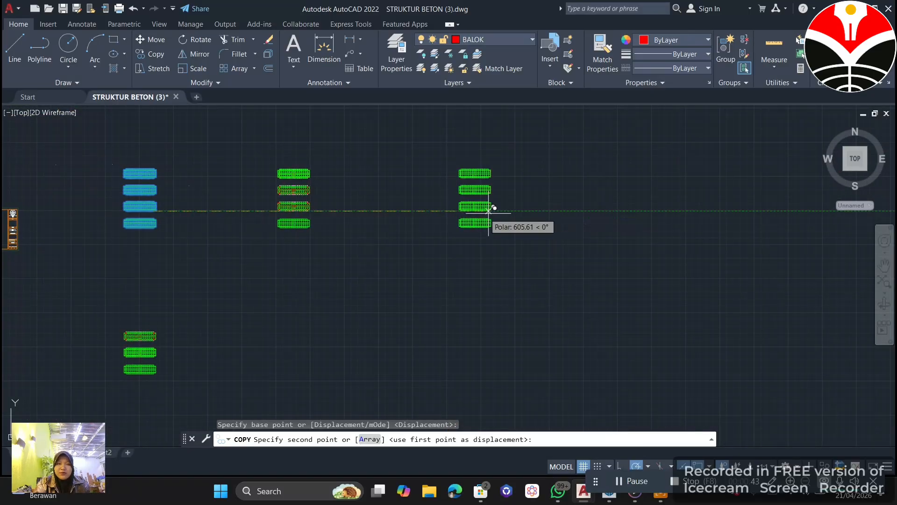
{"action": "left_click", "coordinate": [500, 208]}
{"action": "key", "text": "Escape"}
Step: Switch the model to the SE Isometric view and frame the copied stack of four plans
{"action": "scroll", "coordinate": [501, 209], "scroll_direction": "up", "scroll_amount": 4}
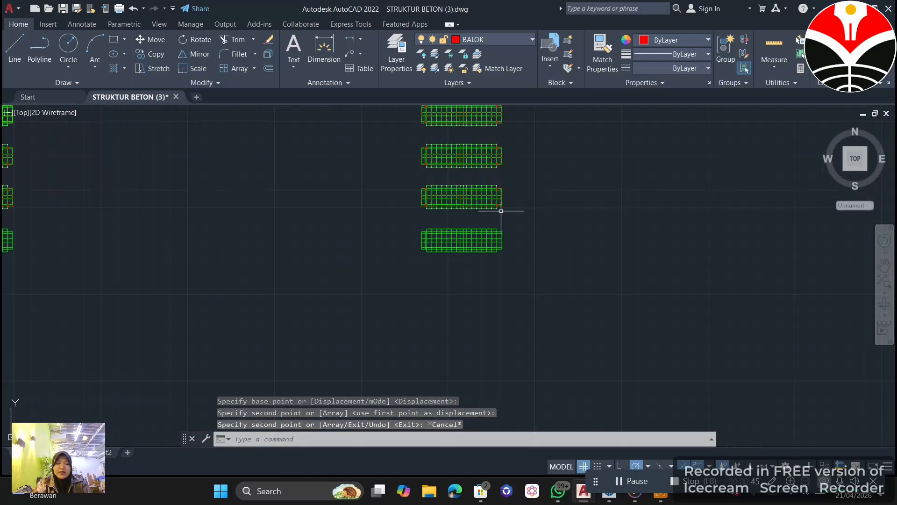
{"action": "middle_click_drag", "start_coordinate": [501, 209], "coordinate": [475, 293]}
{"action": "scroll", "coordinate": [494, 234], "scroll_direction": "up", "scroll_amount": 4}
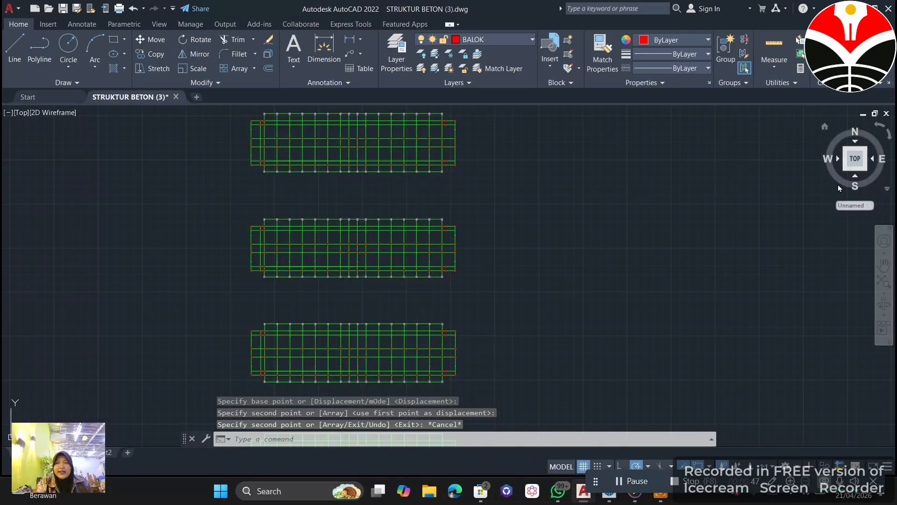
{"action": "left_click", "coordinate": [868, 172]}
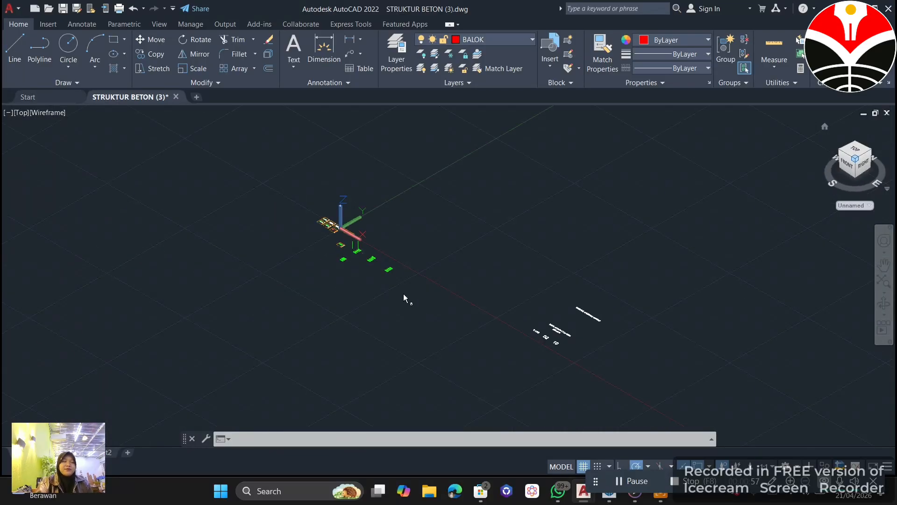
{"action": "scroll", "coordinate": [404, 300], "scroll_direction": "up", "scroll_amount": 3}
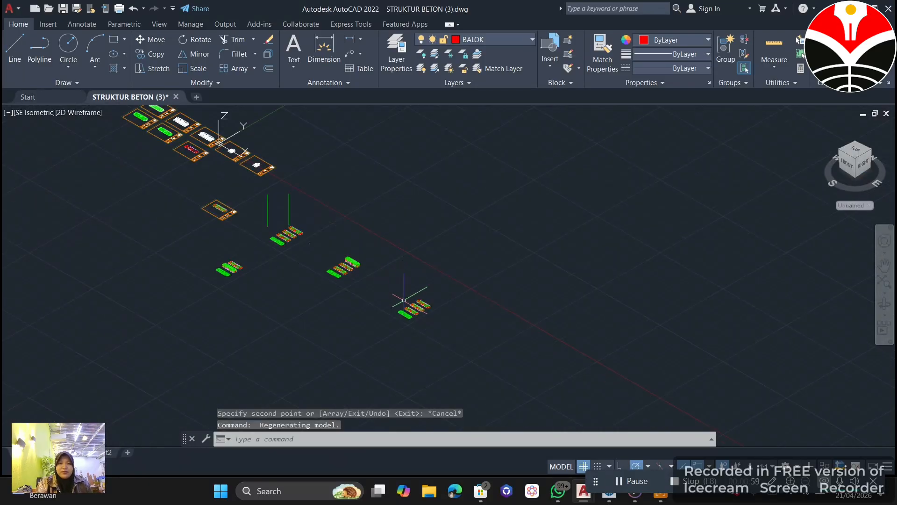
{"action": "scroll", "coordinate": [404, 300], "scroll_direction": "up", "scroll_amount": 10}
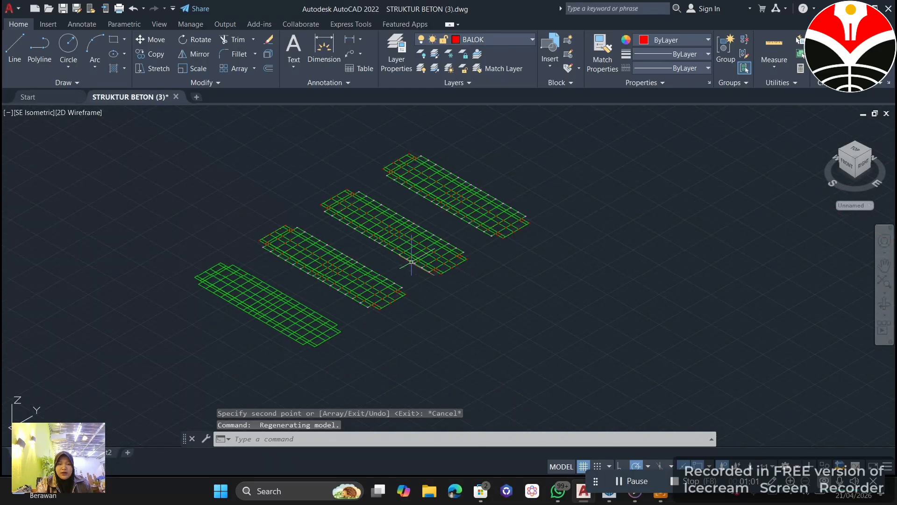
Step: Examine the copied grid and column plans in the isometric view, from the grid-only plan to the farthest column plan
{"action": "scroll", "coordinate": [411, 262], "scroll_direction": "up", "scroll_amount": 2}
{"action": "scroll", "coordinate": [412, 261], "scroll_direction": "down", "scroll_amount": 1}
{"action": "middle_click_drag", "start_coordinate": [409, 252], "coordinate": [415, 230]}
{"action": "middle_click_drag", "start_coordinate": [473, 186], "coordinate": [491, 258]}
{"action": "scroll", "coordinate": [491, 257], "scroll_direction": "down", "scroll_amount": 1}
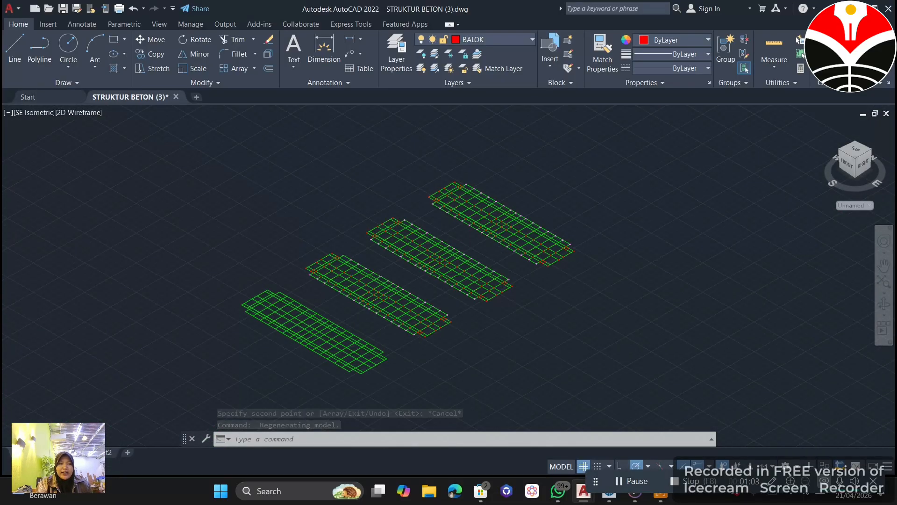
{"action": "scroll", "coordinate": [417, 327], "scroll_direction": "up", "scroll_amount": 4}
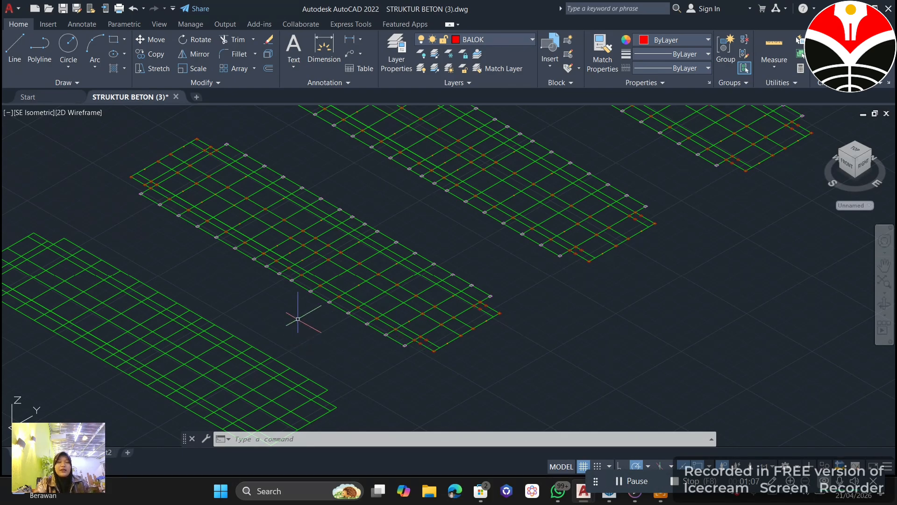
{"action": "scroll", "coordinate": [298, 319], "scroll_direction": "down", "scroll_amount": 2}
{"action": "middle_click_drag", "start_coordinate": [298, 319], "coordinate": [316, 250]}
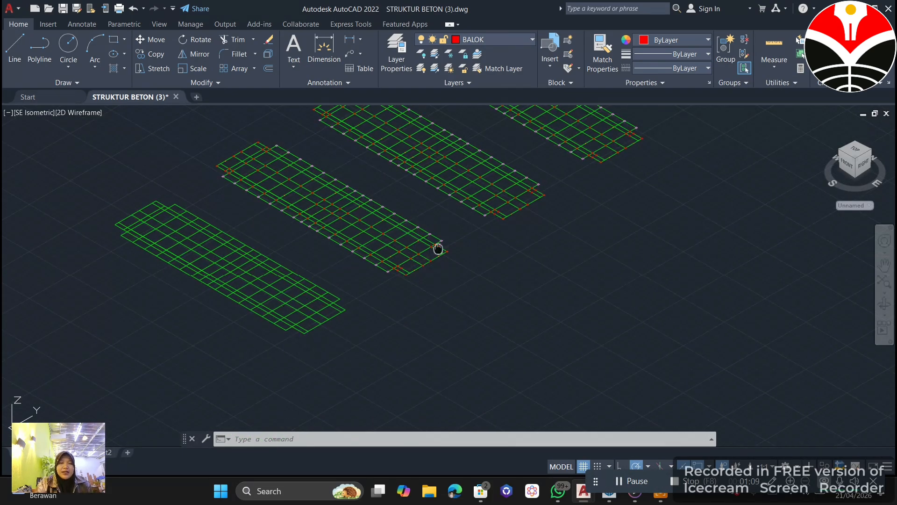
{"action": "scroll", "coordinate": [438, 249], "scroll_direction": "down", "scroll_amount": 2}
{"action": "scroll", "coordinate": [487, 205], "scroll_direction": "up", "scroll_amount": 3}
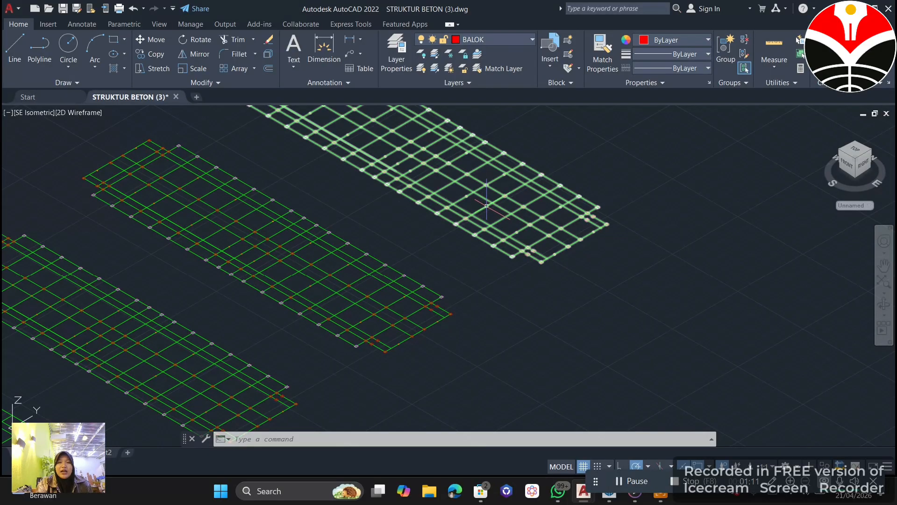
Step: Inspect the corner columns of the farthest copied plan and locate the white building section drawing among the framed sheets
{"action": "scroll", "coordinate": [486, 204], "scroll_direction": "up", "scroll_amount": 2}
{"action": "scroll", "coordinate": [554, 290], "scroll_direction": "up", "scroll_amount": 6}
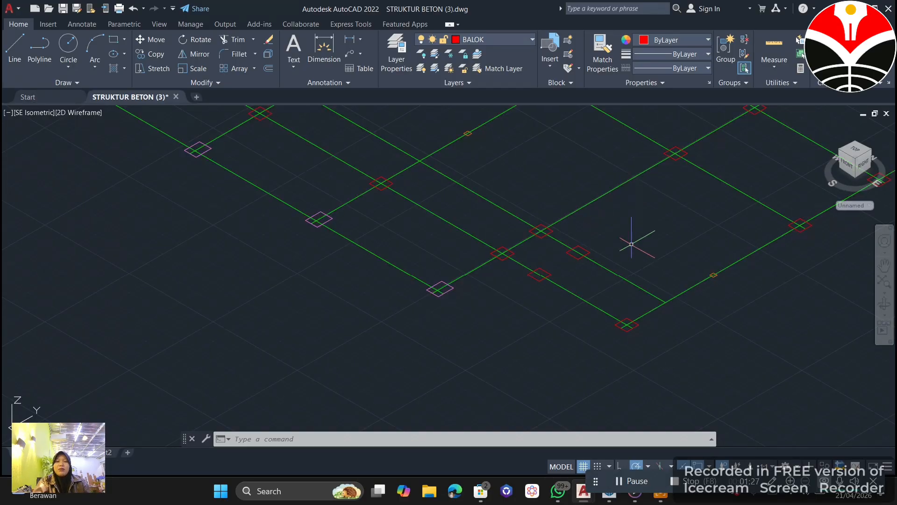
{"action": "scroll", "coordinate": [500, 280], "scroll_direction": "down", "scroll_amount": 3}
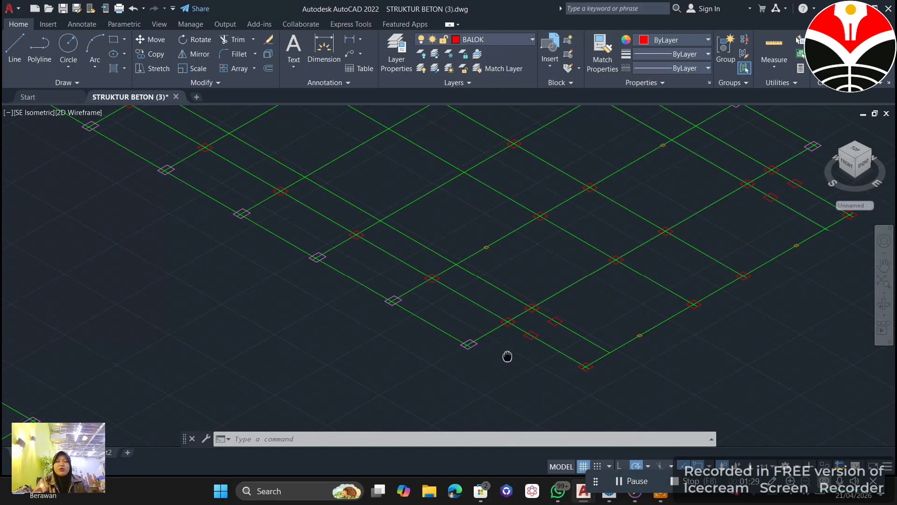
{"action": "scroll", "coordinate": [491, 329], "scroll_direction": "down", "scroll_amount": 13}
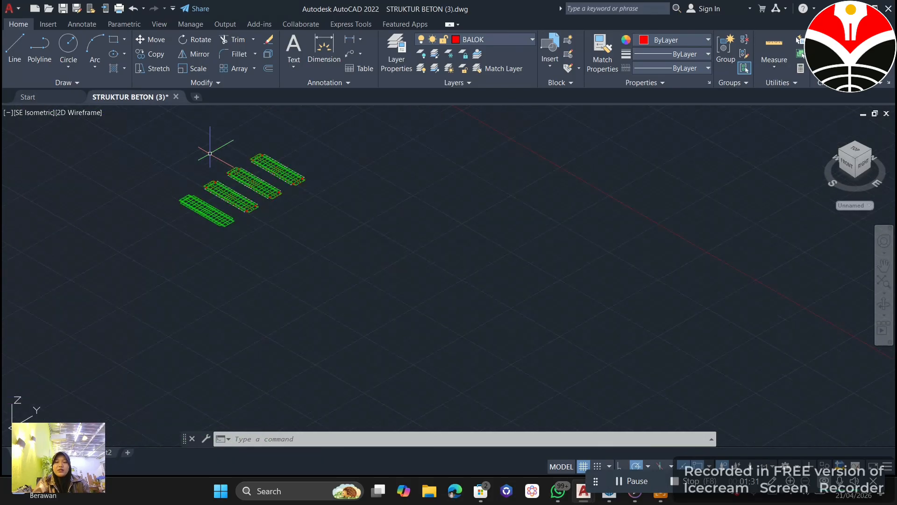
{"action": "mouse_move", "coordinate": [215, 151]}
{"action": "middle_mouse_down"}
{"action": "mouse_move", "coordinate": [313, 203]}
{"action": "mouse_move", "coordinate": [416, 323]}
{"action": "middle_mouse_up"}
{"action": "scroll", "coordinate": [419, 293], "scroll_direction": "down", "scroll_amount": 2}
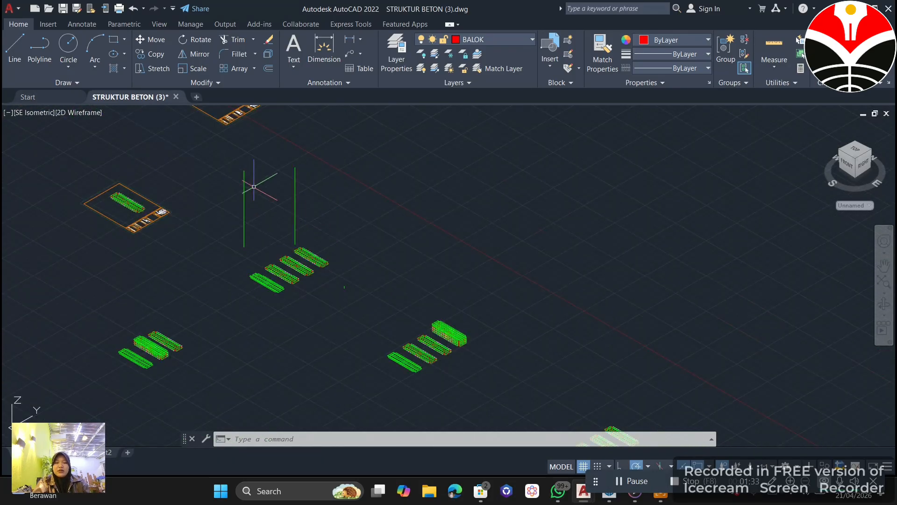
{"action": "middle_click_drag", "start_coordinate": [261, 178], "coordinate": [346, 295]}
{"action": "scroll", "coordinate": [240, 202], "scroll_direction": "up", "scroll_amount": 6}
{"action": "scroll", "coordinate": [232, 185], "scroll_direction": "up", "scroll_amount": 4}
{"action": "middle_click_drag", "start_coordinate": [209, 171], "coordinate": [304, 290]}
{"action": "scroll", "coordinate": [312, 335], "scroll_direction": "up", "scroll_amount": 5}
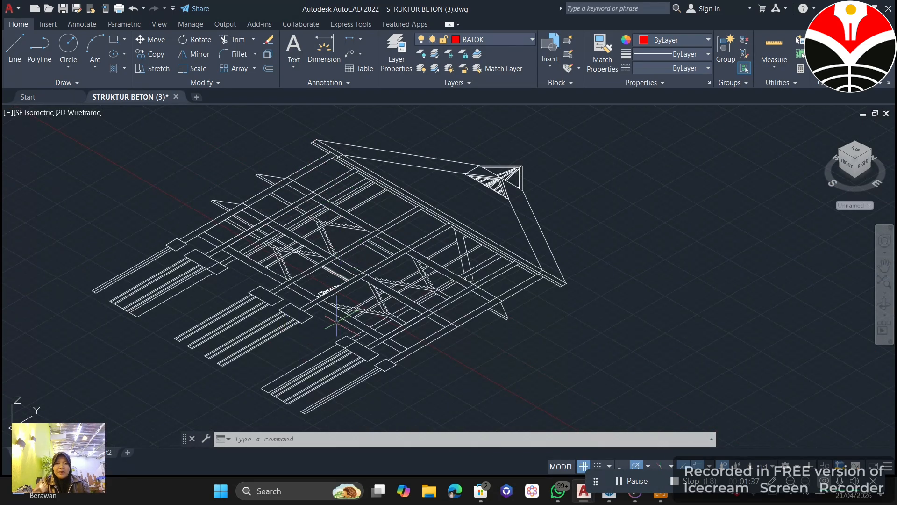
Step: Return from the section drawing to the four copied plans and frame the farthest column plan
{"action": "scroll", "coordinate": [355, 295], "scroll_direction": "down", "scroll_amount": 6}
{"action": "scroll", "coordinate": [517, 333], "scroll_direction": "down", "scroll_amount": 3}
{"action": "middle_click_drag", "start_coordinate": [517, 333], "coordinate": [453, 187]}
{"action": "scroll", "coordinate": [647, 344], "scroll_direction": "down", "scroll_amount": 5}
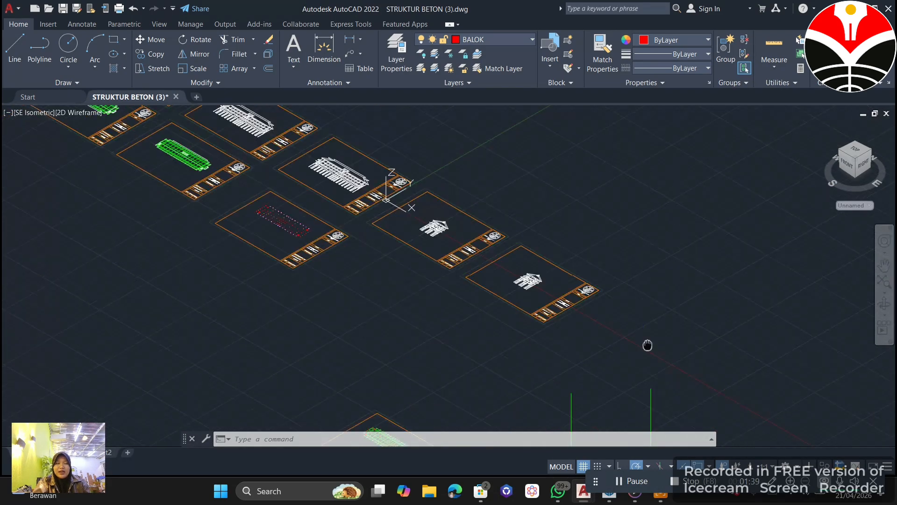
{"action": "middle_click_drag", "start_coordinate": [647, 344], "coordinate": [429, 139]}
{"action": "middle_click_drag", "start_coordinate": [593, 319], "coordinate": [453, 109]}
{"action": "middle_click_drag", "start_coordinate": [560, 278], "coordinate": [383, 126]}
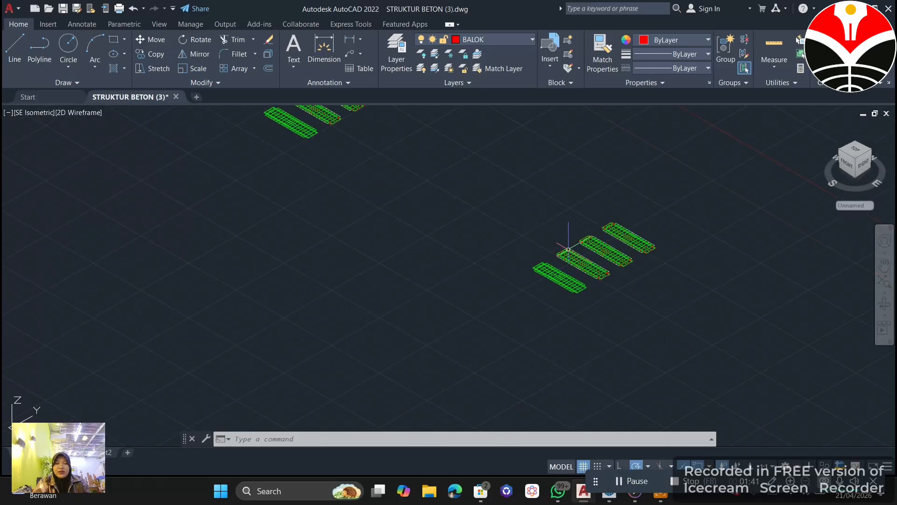
{"action": "scroll", "coordinate": [568, 246], "scroll_direction": "up", "scroll_amount": 6}
{"action": "middle_click_drag", "start_coordinate": [626, 251], "coordinate": [419, 178]}
{"action": "middle_click_drag", "start_coordinate": [478, 220], "coordinate": [385, 267]}
{"action": "scroll", "coordinate": [437, 252], "scroll_direction": "up", "scroll_amount": 2}
{"action": "middle_click_drag", "start_coordinate": [577, 153], "coordinate": [357, 278]}
{"action": "left_click", "coordinate": [620, 489]}
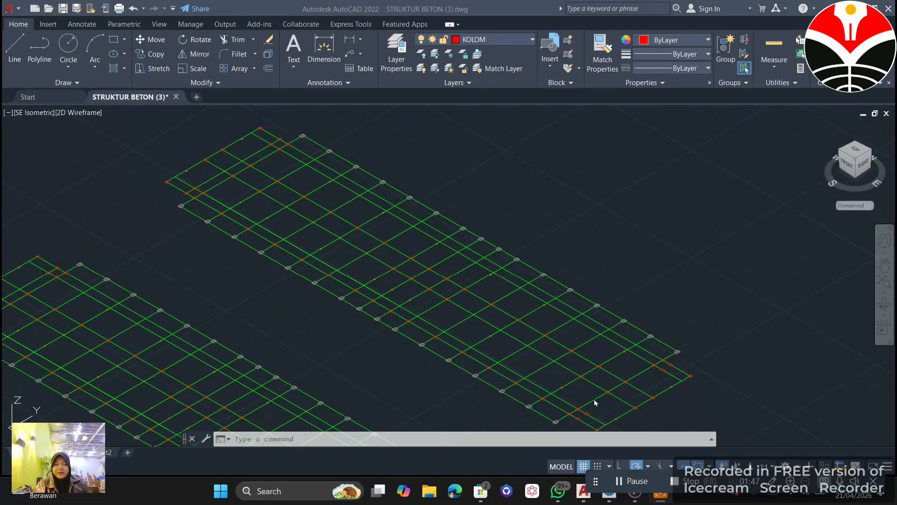
Step: Examine the red and magenta column outlines at the near end of the farthest copied plan
{"action": "scroll", "coordinate": [593, 400], "scroll_direction": "up", "scroll_amount": 6}
{"action": "scroll", "coordinate": [594, 243], "scroll_direction": "down", "scroll_amount": 2}
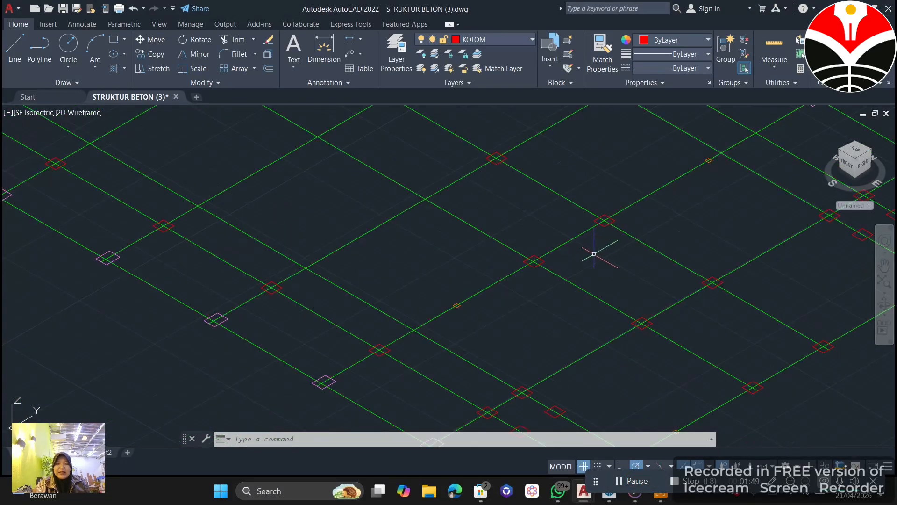
{"action": "middle_click_drag", "start_coordinate": [593, 255], "coordinate": [545, 191]}
{"action": "scroll", "coordinate": [484, 359], "scroll_direction": "up", "scroll_amount": 5}
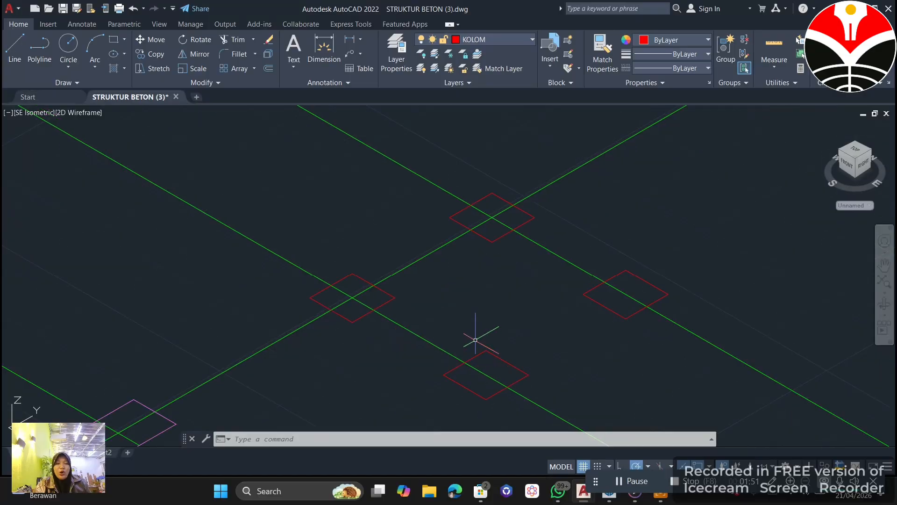
{"action": "middle_click_drag", "start_coordinate": [475, 340], "coordinate": [462, 278]}
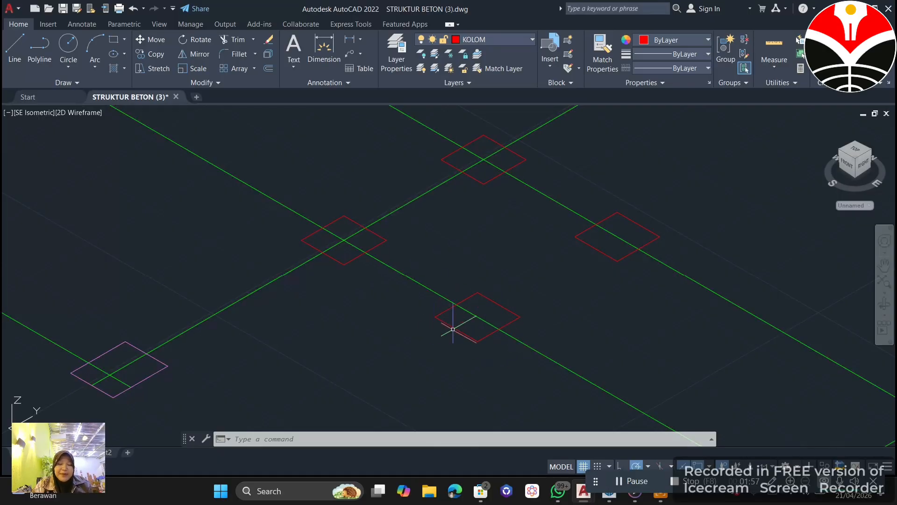
{"action": "scroll", "coordinate": [486, 295], "scroll_direction": "down", "scroll_amount": 2}
{"action": "scroll", "coordinate": [313, 315], "scroll_direction": "up", "scroll_amount": 4}
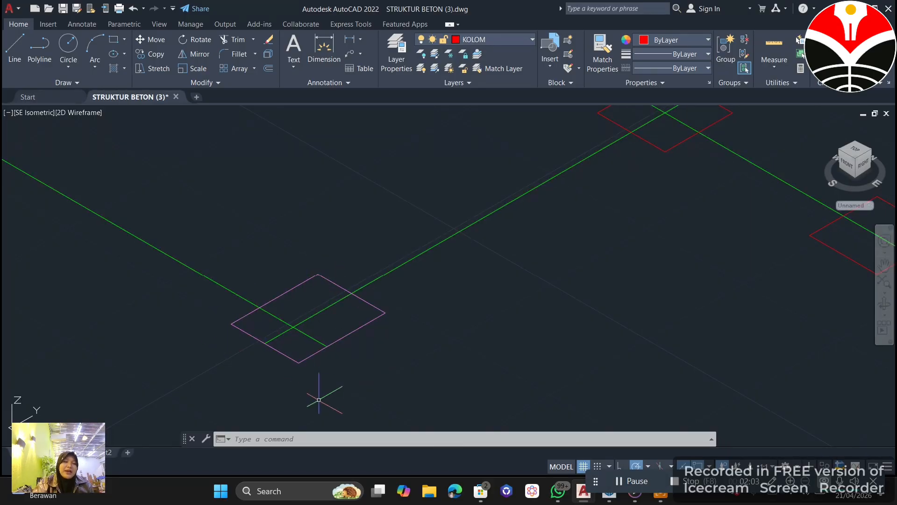
{"action": "scroll", "coordinate": [366, 321], "scroll_direction": "down", "scroll_amount": 6}
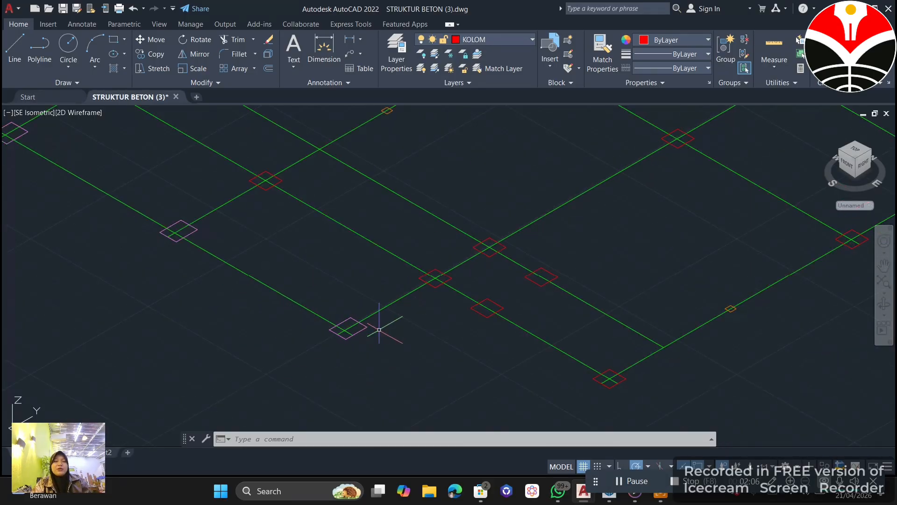
{"action": "scroll", "coordinate": [394, 300], "scroll_direction": "down", "scroll_amount": 5}
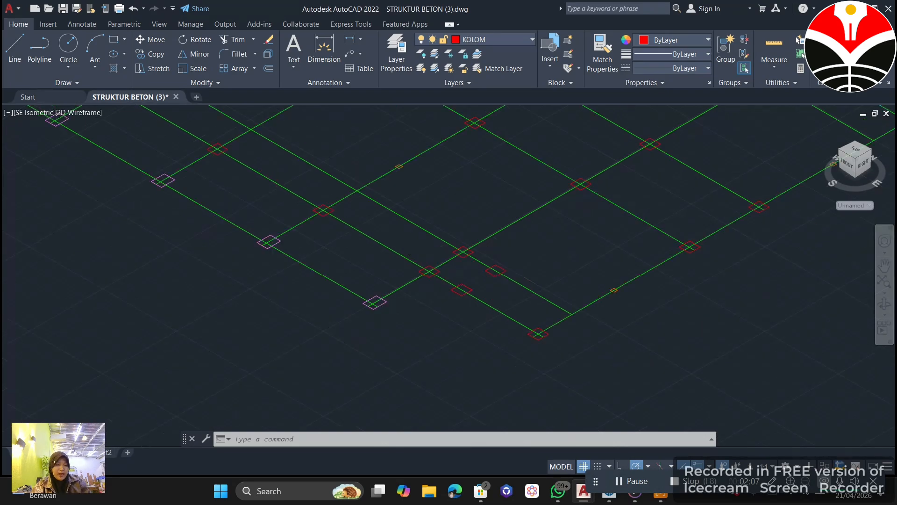
{"action": "middle_click_drag", "start_coordinate": [577, 200], "coordinate": [559, 268]}
{"action": "scroll", "coordinate": [554, 257], "scroll_direction": "up", "scroll_amount": 3}
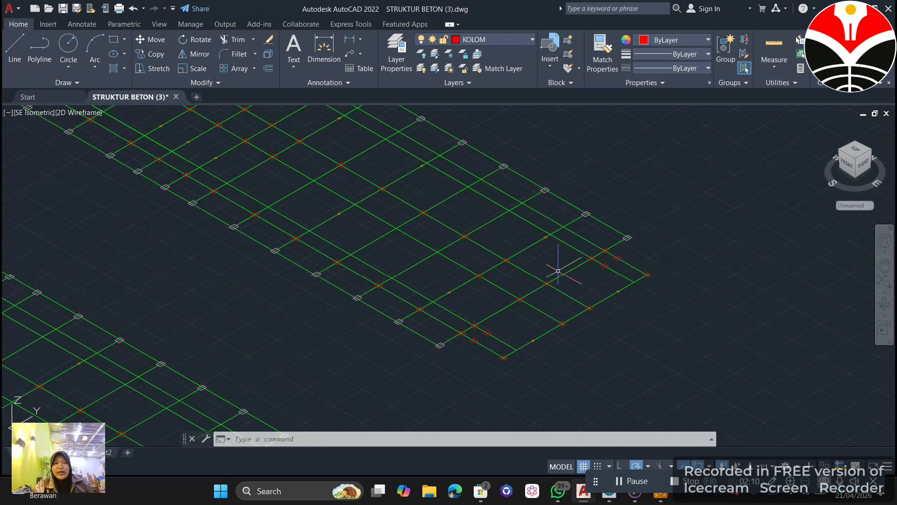
{"action": "scroll", "coordinate": [501, 364], "scroll_direction": "up", "scroll_amount": 2}
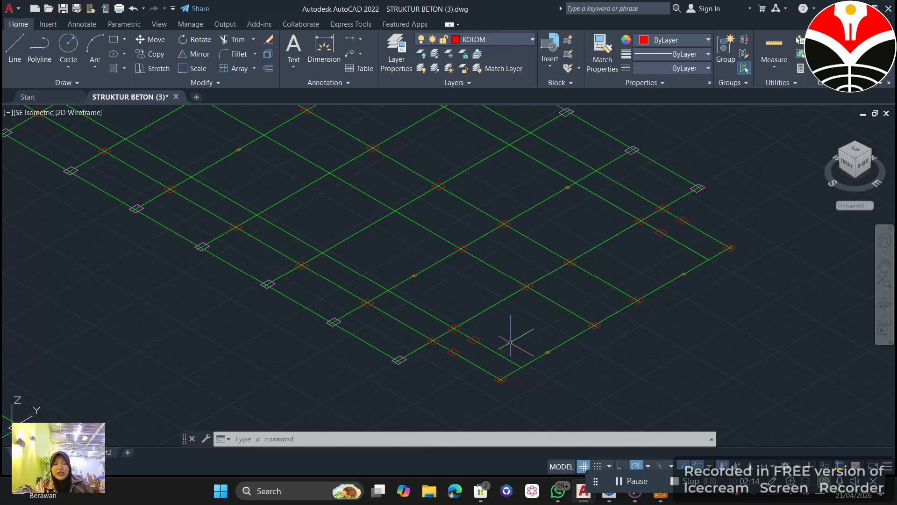
{"action": "middle_click_drag", "start_coordinate": [582, 343], "coordinate": [584, 342]}
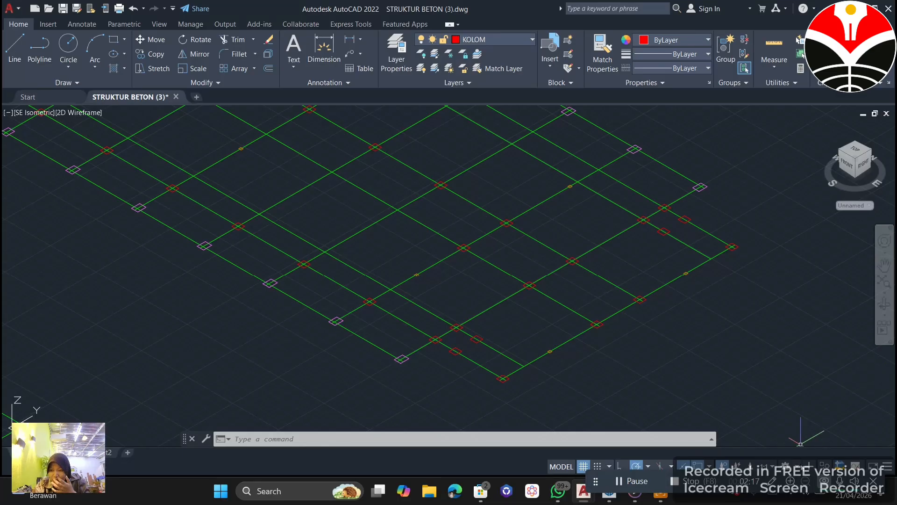
Step: Change the workspace to 3D Modeling
{"action": "left_click", "coordinate": [785, 465]}
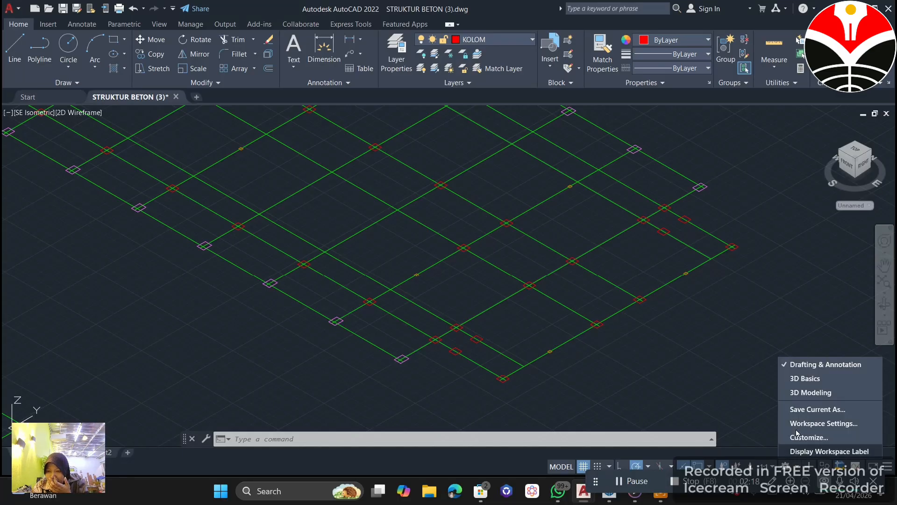
{"action": "left_click", "coordinate": [821, 397]}
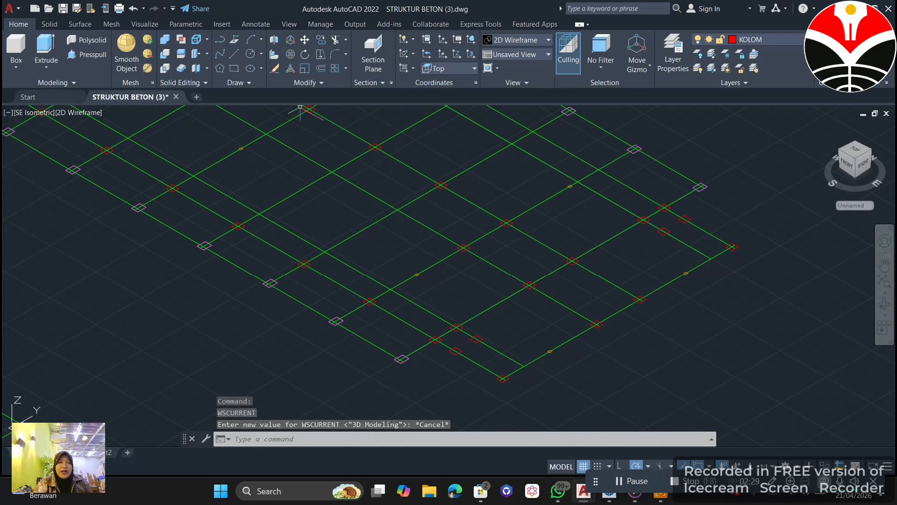
Step: Draw a line about 5 units long at 90° in the empty area beside the near end of the farthest plan
{"action": "scroll", "coordinate": [491, 195], "scroll_direction": "down", "scroll_amount": 2}
{"action": "middle_click_drag", "start_coordinate": [528, 264], "coordinate": [404, 254]}
{"action": "scroll", "coordinate": [514, 243], "scroll_direction": "up", "scroll_amount": 2}
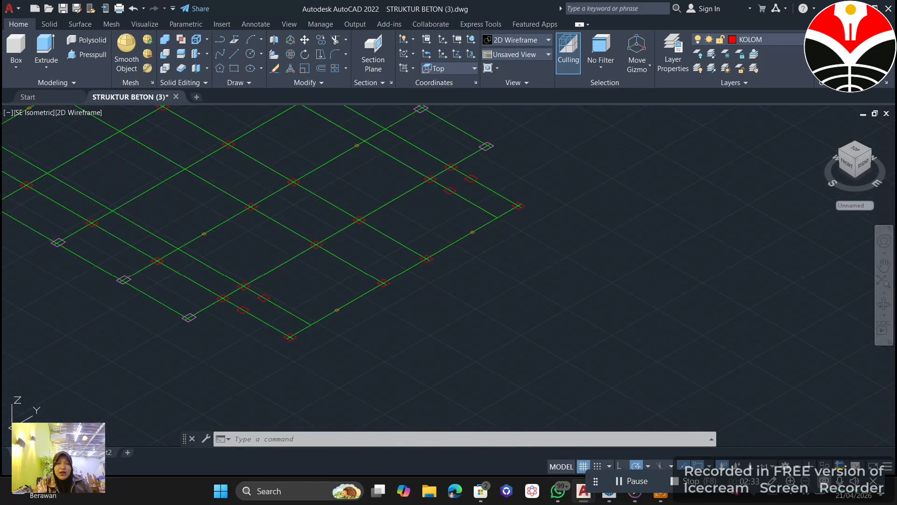
{"action": "scroll", "coordinate": [592, 291], "scroll_direction": "up", "scroll_amount": 2}
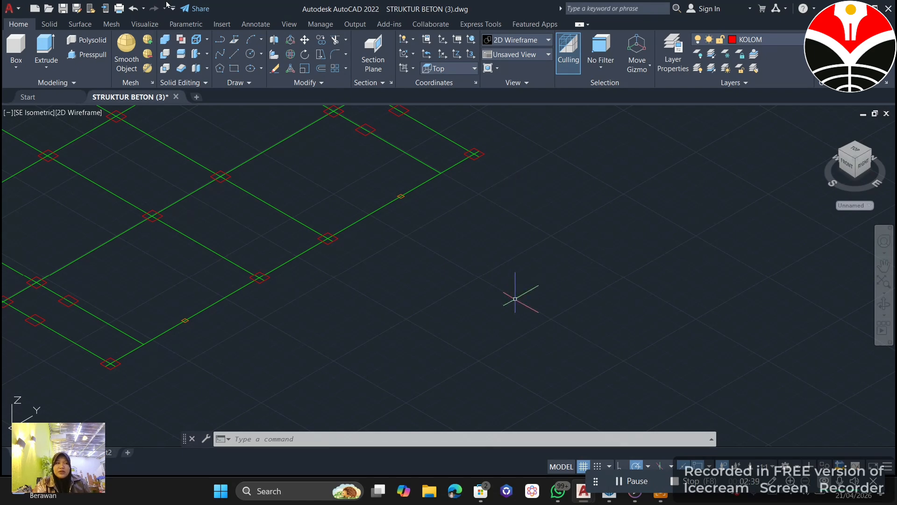
{"action": "type", "text": "L"}
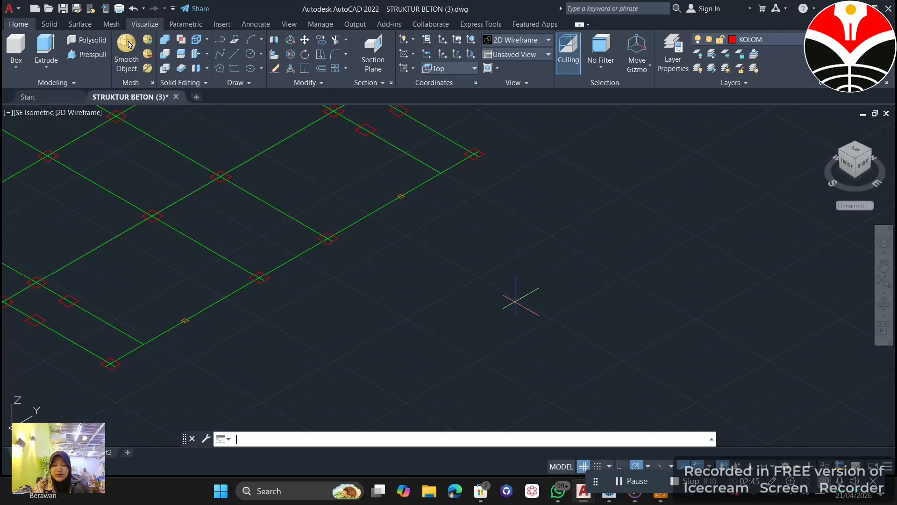
{"action": "key", "text": "Return"}
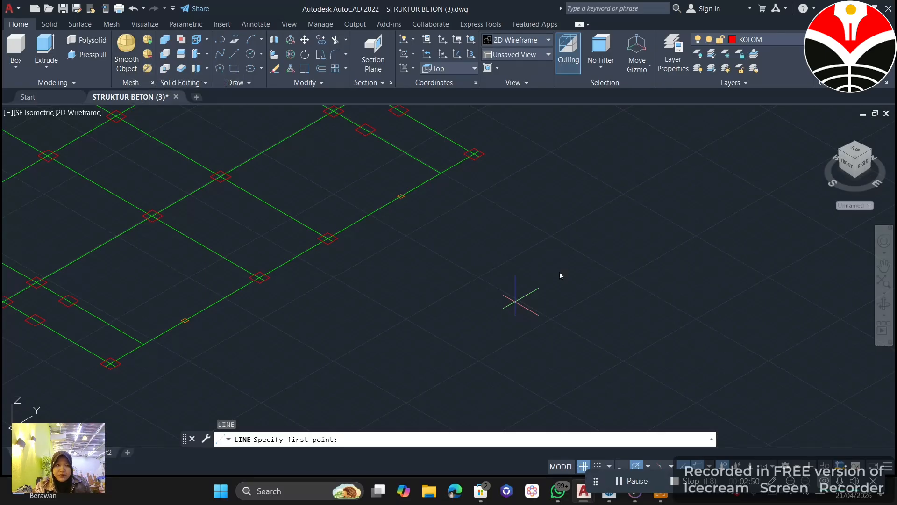
{"action": "left_click", "coordinate": [477, 344]}
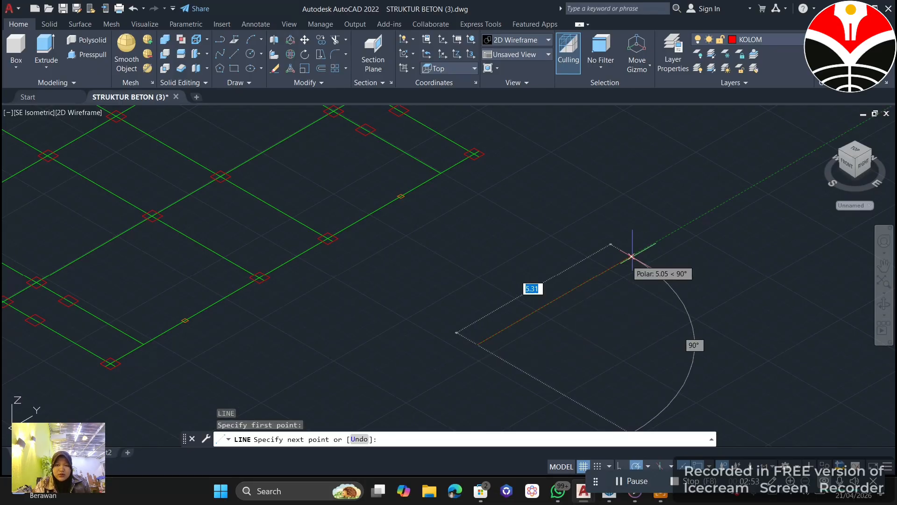
{"action": "left_click", "coordinate": [632, 257]}
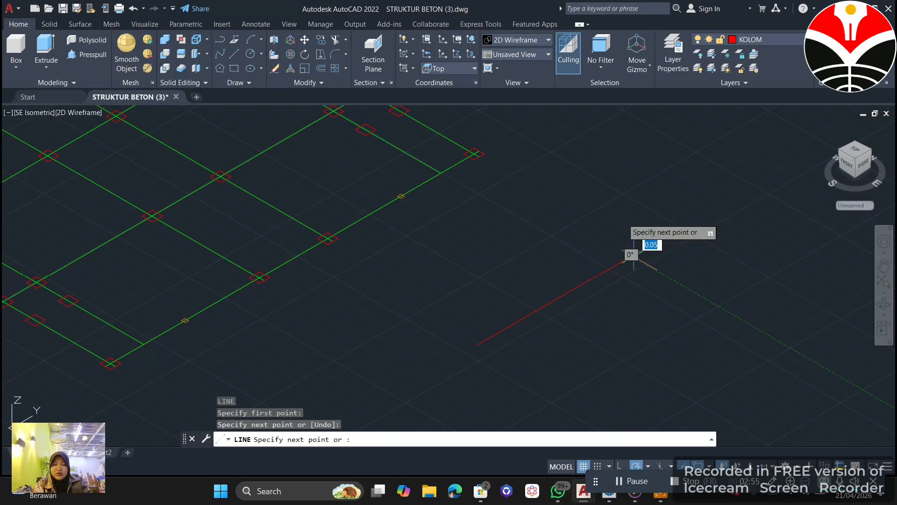
{"action": "key", "text": "Escape"}
{"action": "left_click", "coordinate": [598, 318]}
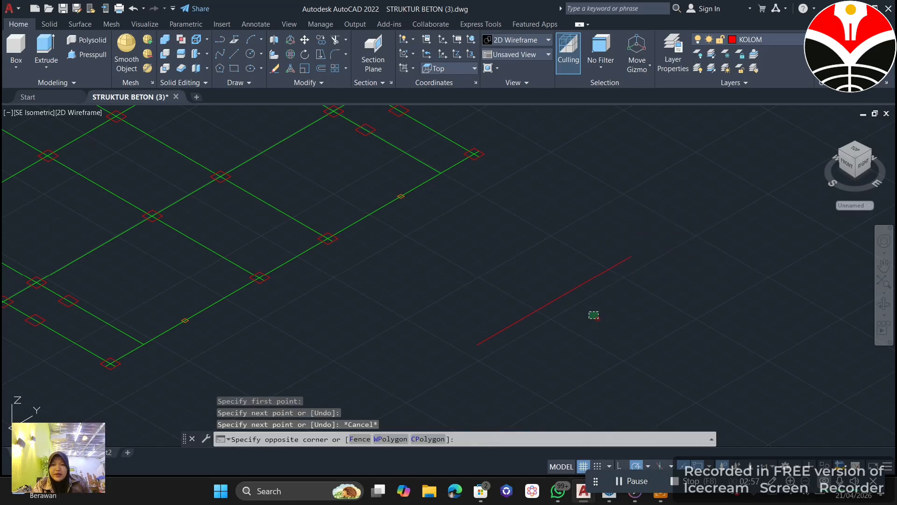
{"action": "left_click", "coordinate": [511, 250]}
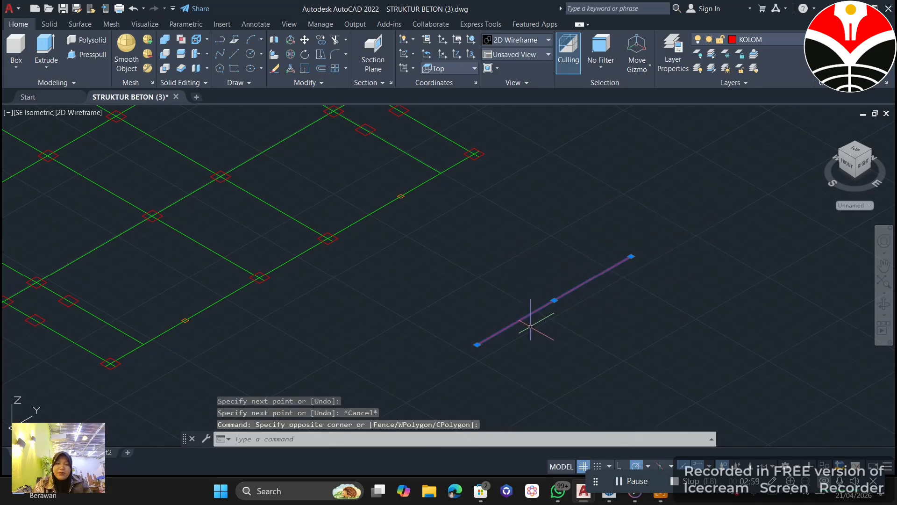
{"action": "key", "text": "Escape"}
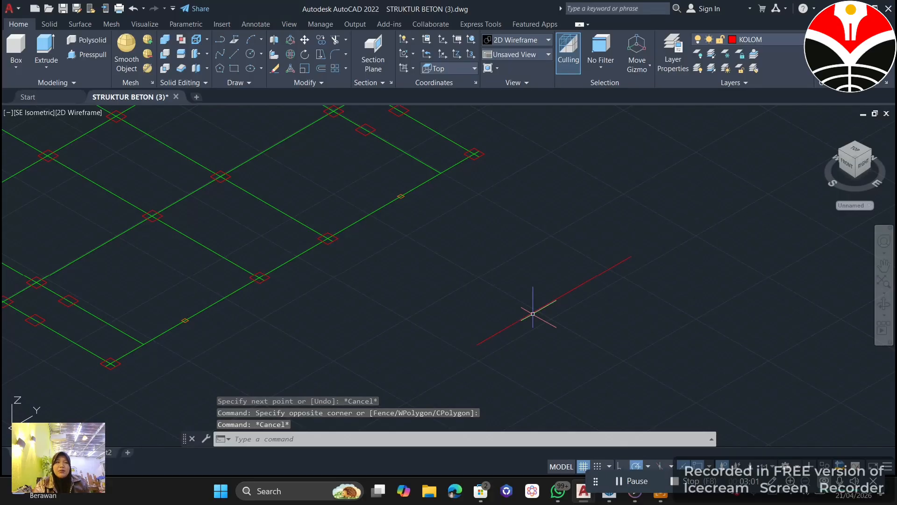
{"action": "left_click", "coordinate": [290, 54]}
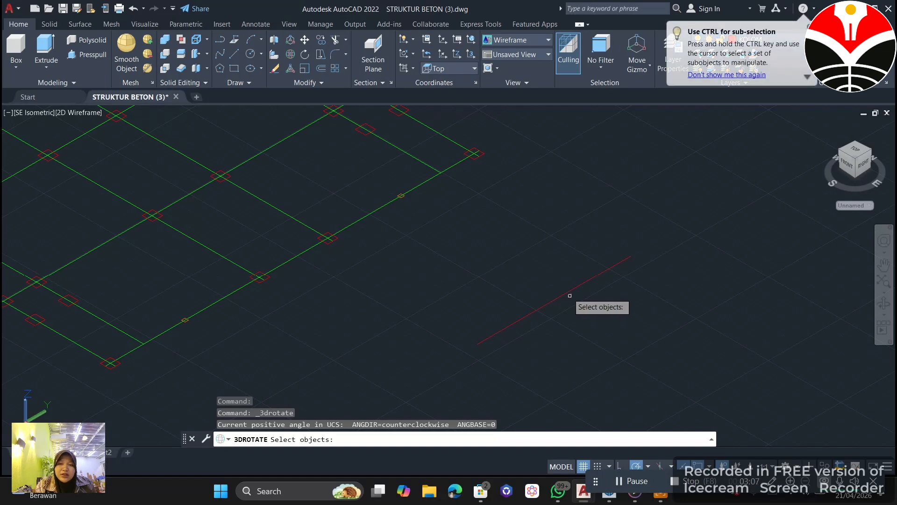
{"action": "left_click", "coordinate": [563, 292]}
{"action": "left_click", "coordinate": [566, 293]}
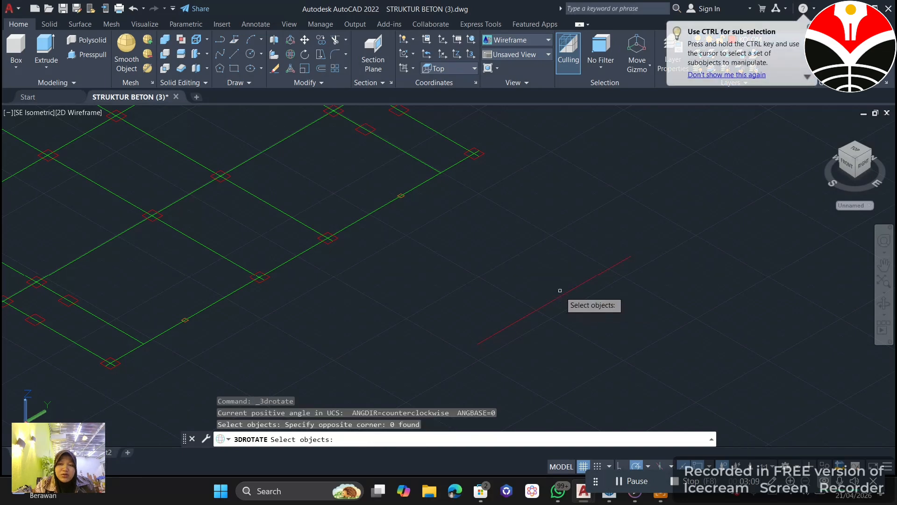
{"action": "left_click", "coordinate": [562, 295]}
{"action": "left_click", "coordinate": [561, 295]}
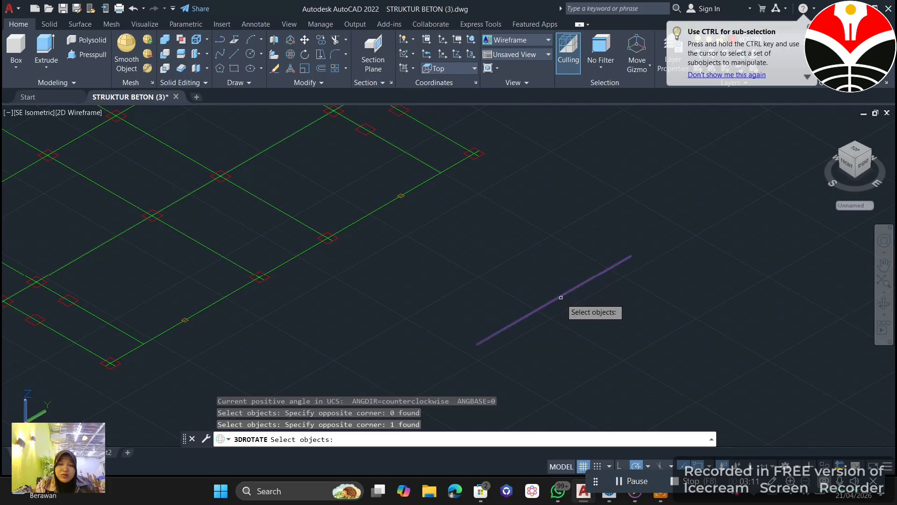
{"action": "left_click", "coordinate": [559, 296]}
{"action": "key", "text": "Escape"}
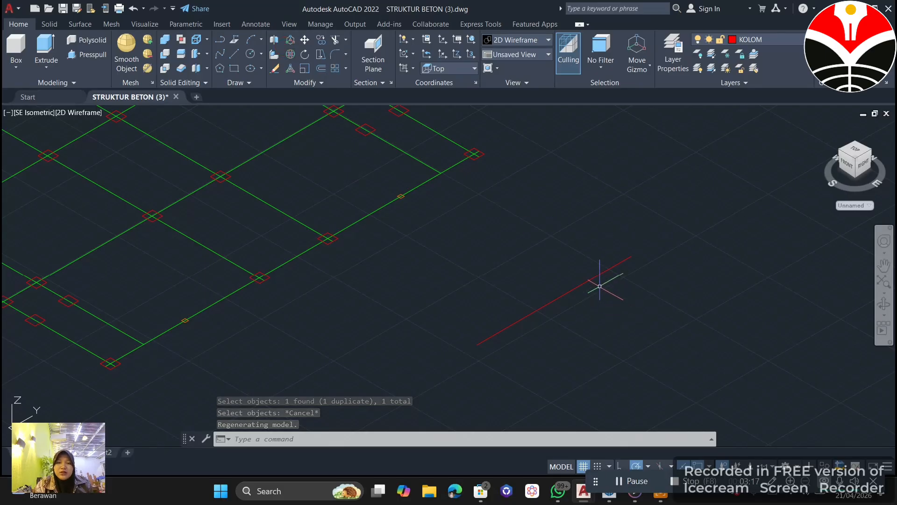
{"action": "left_click", "coordinate": [291, 54]}
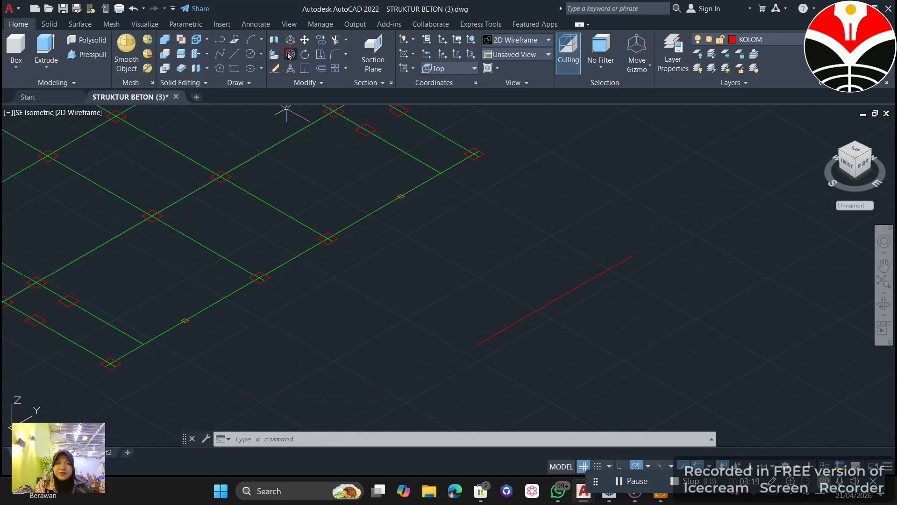
{"action": "left_click", "coordinate": [545, 306]}
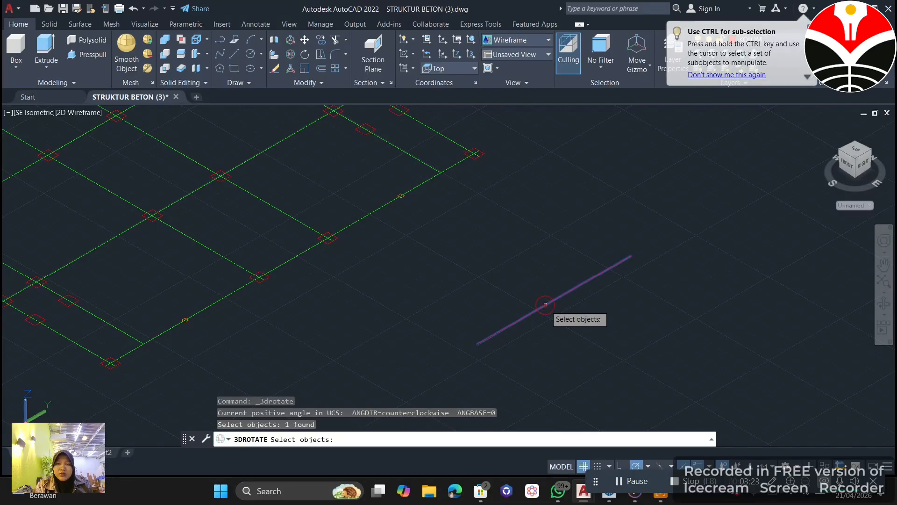
{"action": "left_click", "coordinate": [559, 298]}
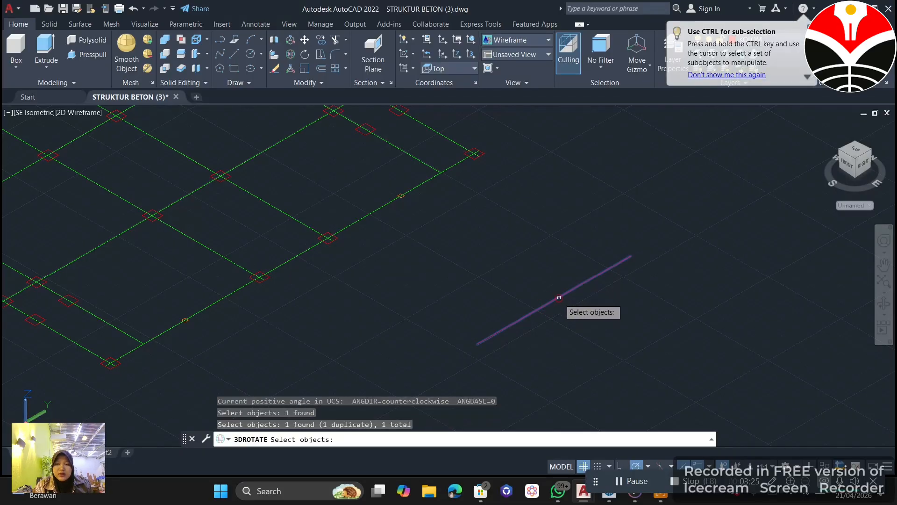
{"action": "left_click", "coordinate": [556, 298]}
{"action": "left_click", "coordinate": [541, 314]}
{"action": "left_click", "coordinate": [541, 314]}
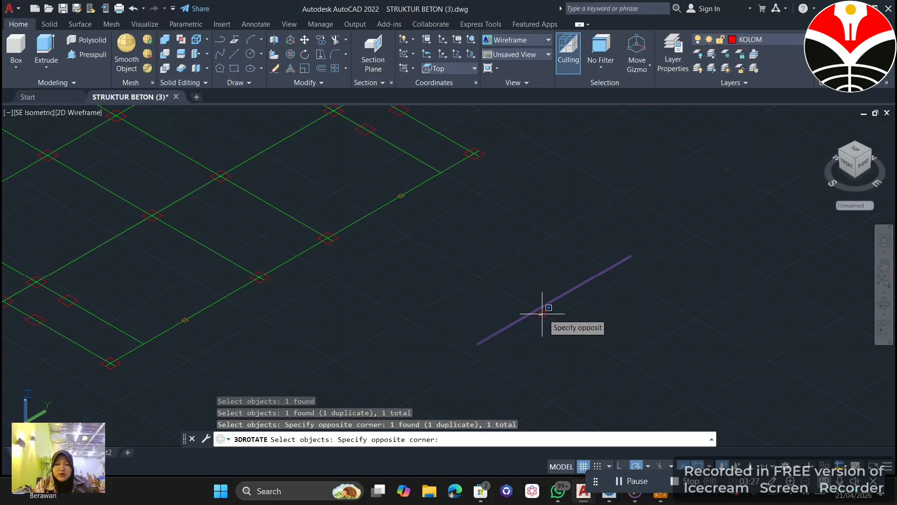
{"action": "left_click", "coordinate": [543, 314]}
{"action": "left_click", "coordinate": [538, 295]}
{"action": "key", "text": "Escape"}
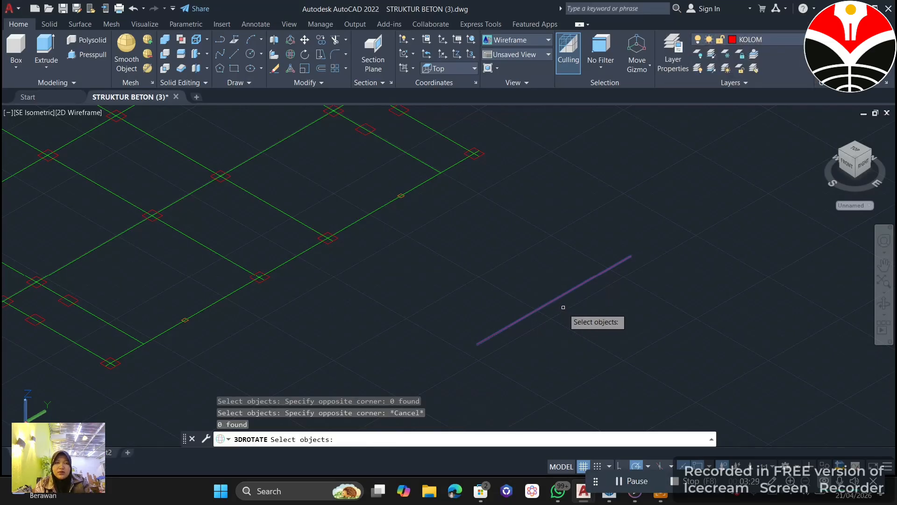
{"action": "key", "text": "Escape"}
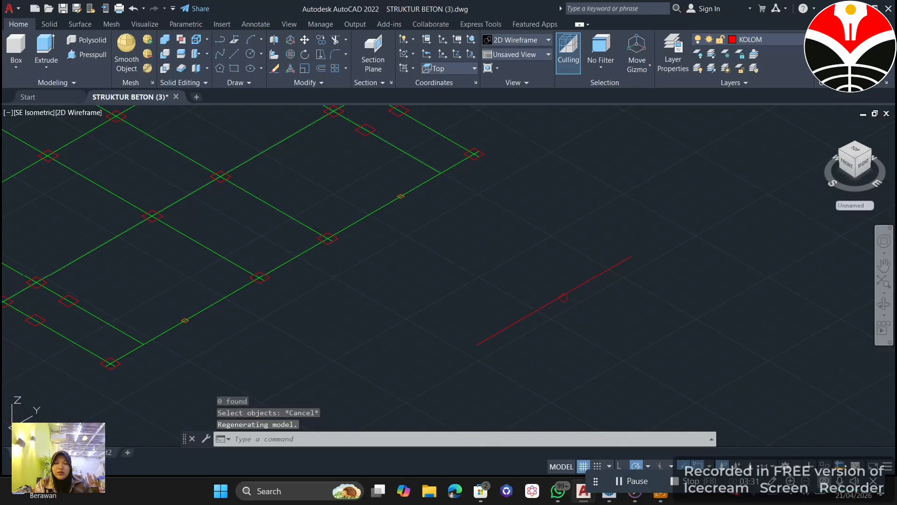
Step: Try to rotate the slanted reference line in 3D about its midpoint
{"action": "left_click", "coordinate": [559, 297]}
{"action": "left_click", "coordinate": [556, 289]}
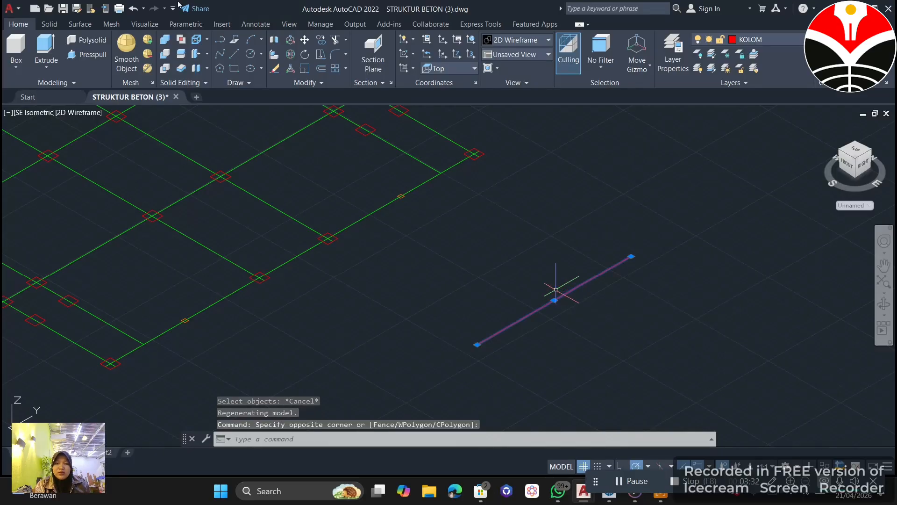
{"action": "left_click", "coordinate": [290, 55]}
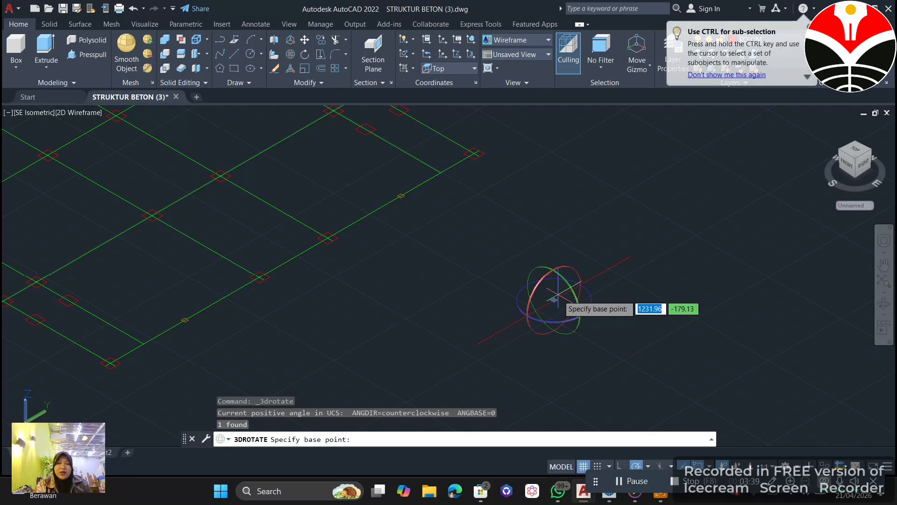
{"action": "left_click", "coordinate": [525, 287]}
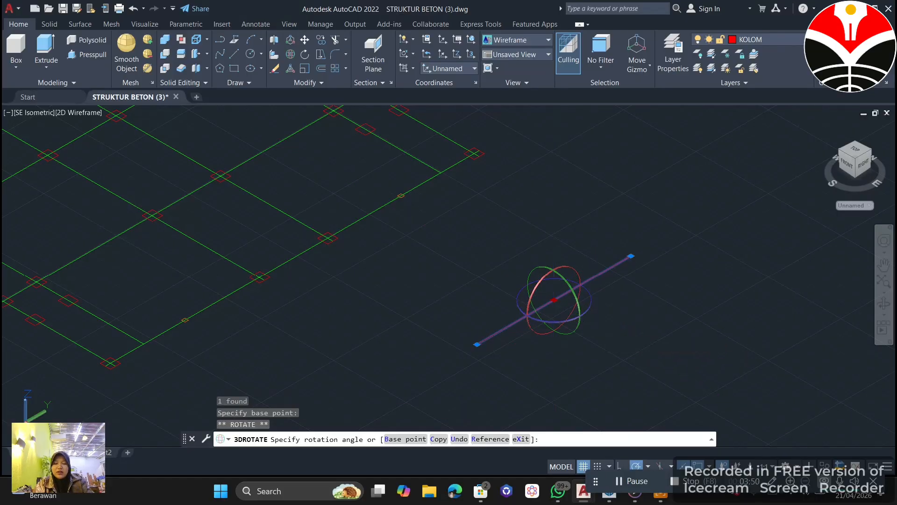
{"action": "key", "text": "space"}
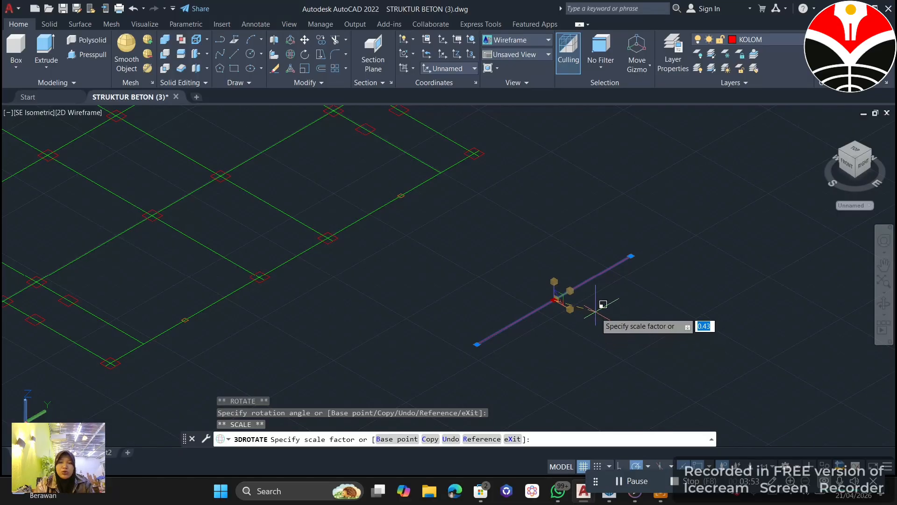
{"action": "key", "text": "Escape"}
{"action": "key", "text": "Escape"}
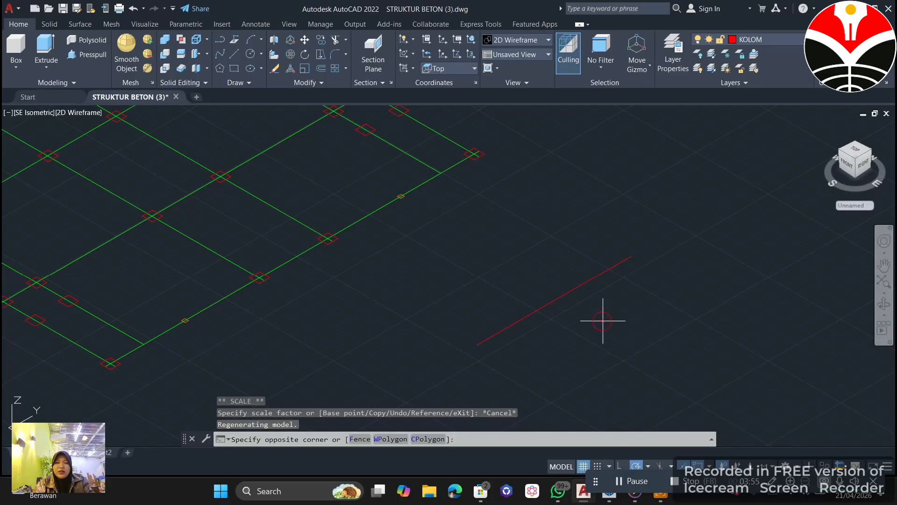
Step: Erase the slanted reference line in the empty area beside the farthest plan's near end
{"action": "left_click", "coordinate": [621, 310]}
{"action": "left_click", "coordinate": [486, 262]}
{"action": "right_click", "coordinate": [558, 238]}
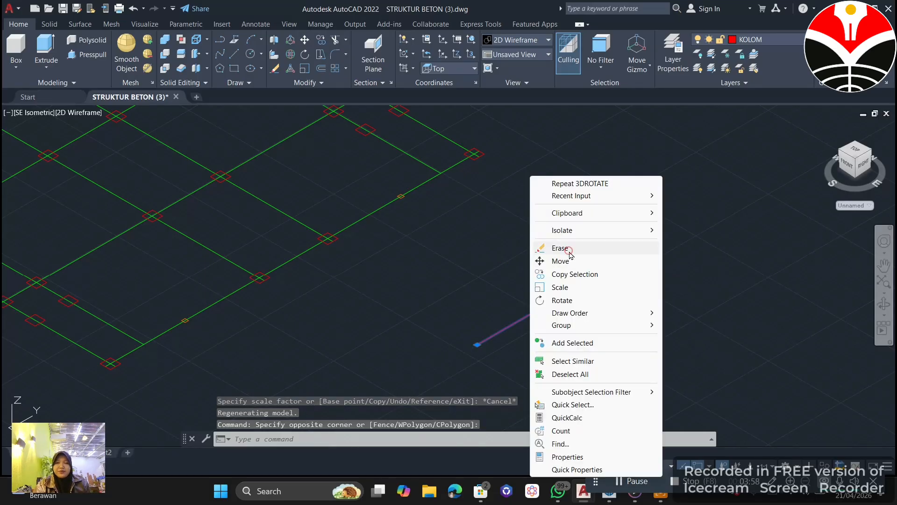
{"action": "left_click", "coordinate": [563, 248]}
Step: Draw a vertical line 3.45 units long along the Z axis in the empty area beside the farthest plan's near end
{"action": "type", "text": "l"}
{"action": "key", "text": "Return"}
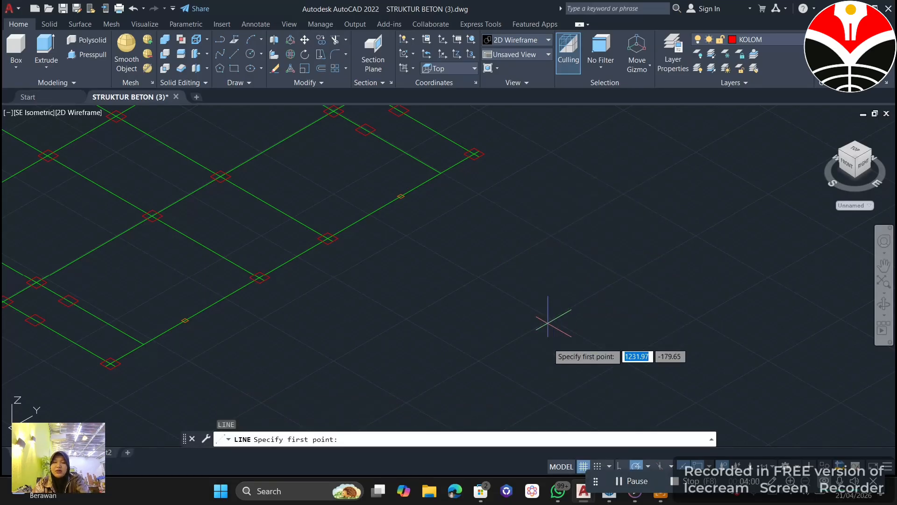
{"action": "left_click", "coordinate": [548, 352]}
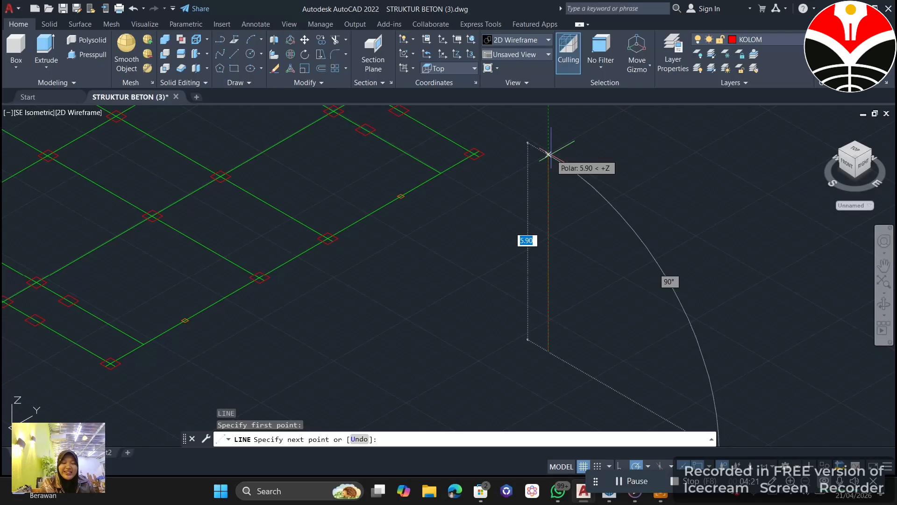
{"action": "type", "text": "45"}
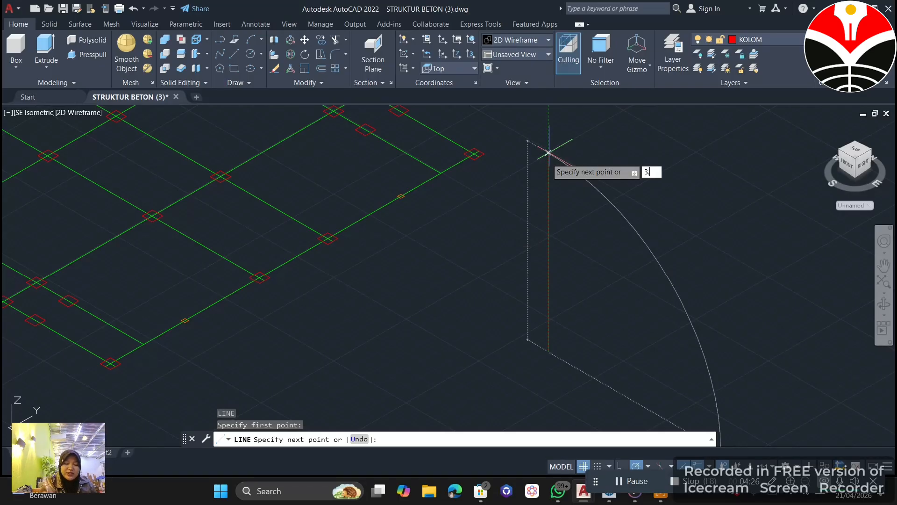
{"action": "key", "text": "Return"}
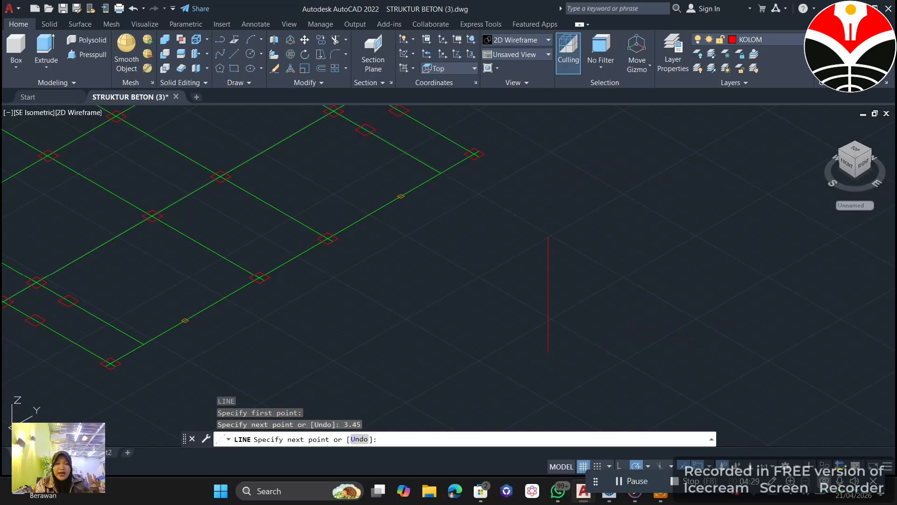
{"action": "key", "text": "Escape"}
Step: Copy the vertical line from its lower endpoint to the centre of the nearest corner column outline on the plan
{"action": "left_click", "coordinate": [587, 338]}
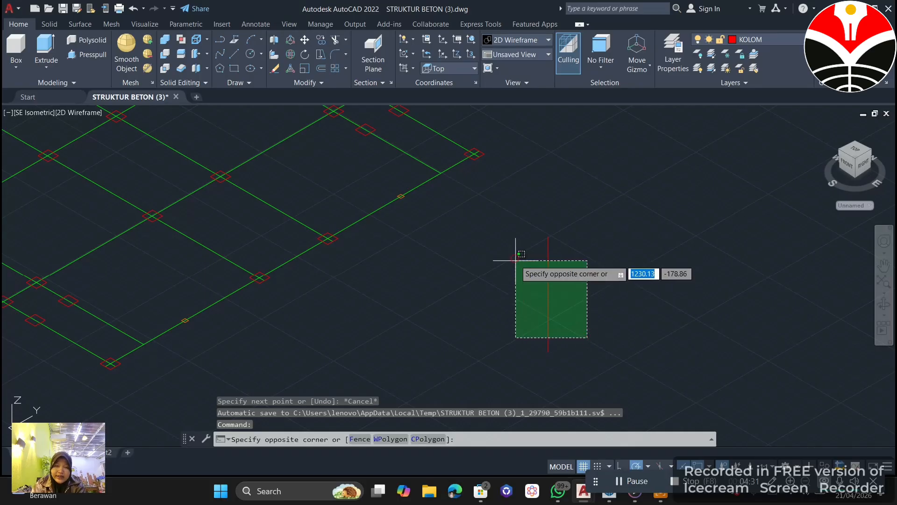
{"action": "left_click", "coordinate": [518, 273]}
{"action": "right_click", "coordinate": [549, 275]}
{"action": "left_click", "coordinate": [590, 275]}
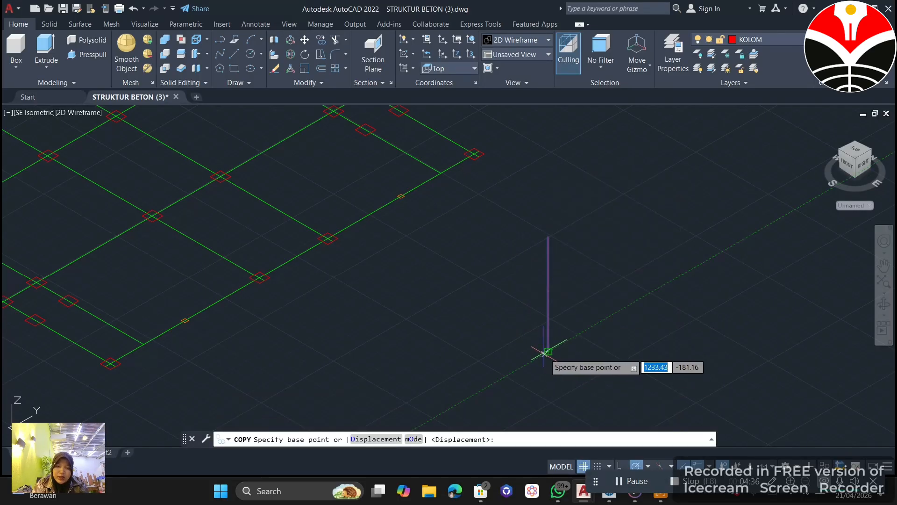
{"action": "left_click", "coordinate": [548, 351]}
{"action": "scroll", "coordinate": [61, 353], "scroll_direction": "up", "scroll_amount": 5}
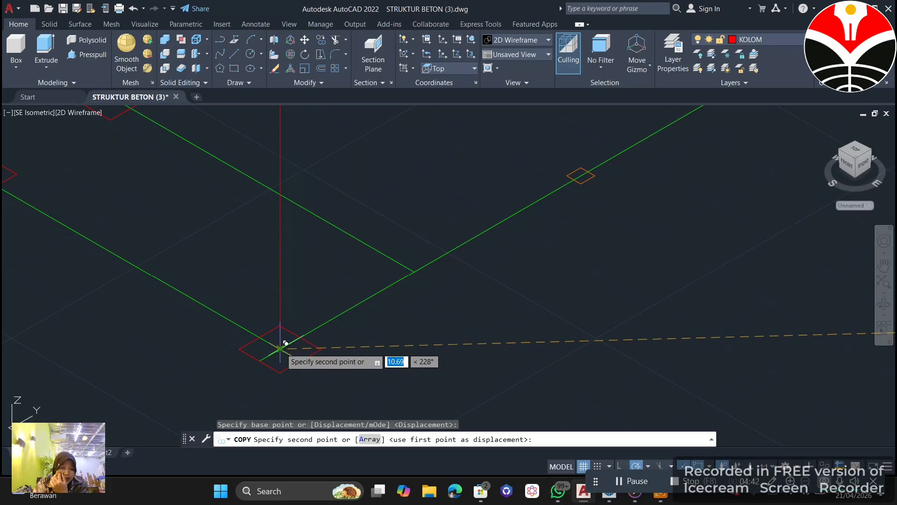
{"action": "left_click", "coordinate": [281, 349]}
Step: Place two more copies of the vertical line at the centres of the next two red columns along the near edge
{"action": "scroll", "coordinate": [519, 275], "scroll_direction": "down", "scroll_amount": 2}
{"action": "middle_click_drag", "start_coordinate": [524, 273], "coordinate": [256, 398]}
{"action": "scroll", "coordinate": [460, 246], "scroll_direction": "up", "scroll_amount": 3}
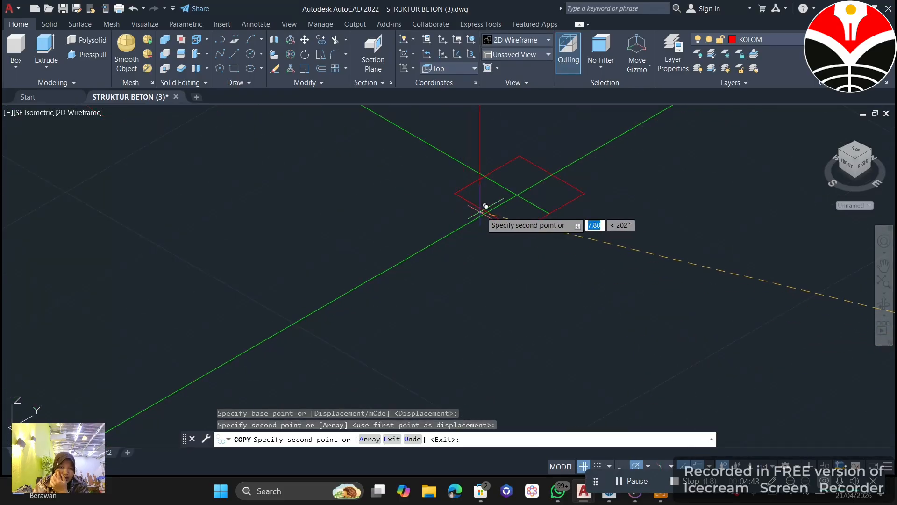
{"action": "left_click", "coordinate": [518, 195]}
{"action": "scroll", "coordinate": [583, 219], "scroll_direction": "down", "scroll_amount": 6}
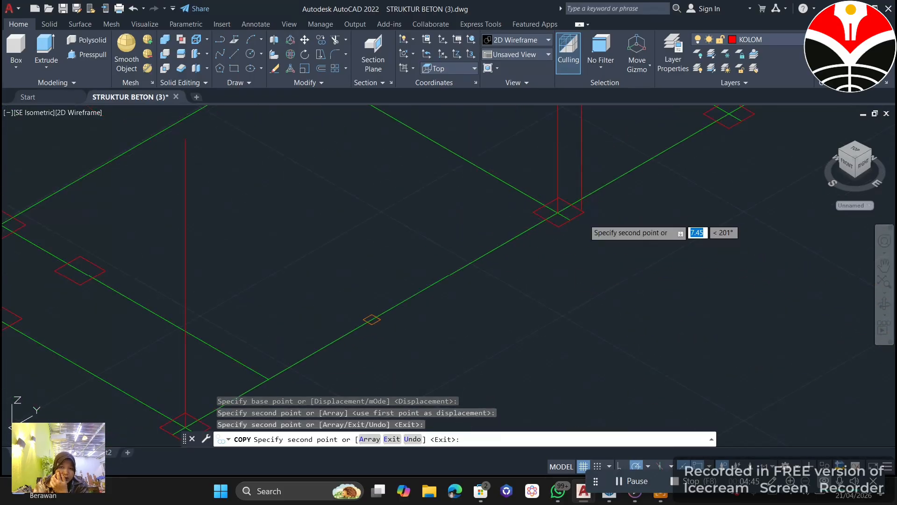
{"action": "middle_click_drag", "start_coordinate": [243, 380], "coordinate": [513, 303]}
{"action": "scroll", "coordinate": [514, 303], "scroll_direction": "up", "scroll_amount": 3}
{"action": "scroll", "coordinate": [546, 291], "scroll_direction": "up", "scroll_amount": 2}
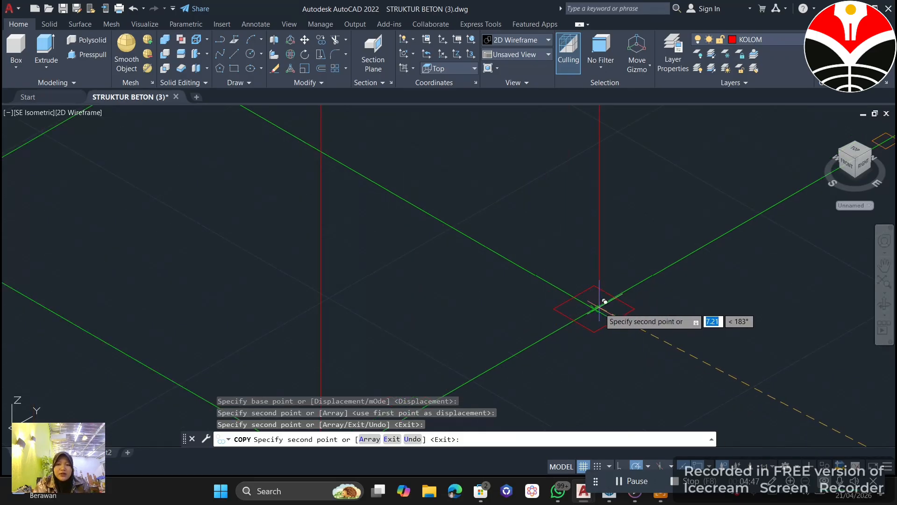
{"action": "left_click", "coordinate": [591, 303]}
{"action": "scroll", "coordinate": [603, 299], "scroll_direction": "down", "scroll_amount": 2}
{"action": "scroll", "coordinate": [611, 299], "scroll_direction": "down", "scroll_amount": 2}
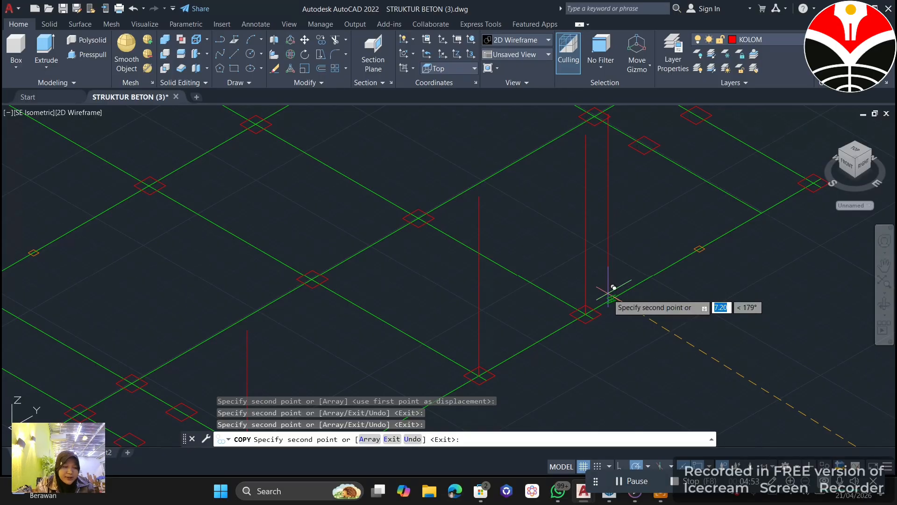
{"action": "key", "text": "Escape"}
Step: Examine the remaining red, orange and magenta column outlines across the plan and the vertical lines at its near end
{"action": "scroll", "coordinate": [501, 285], "scroll_direction": "down", "scroll_amount": 5}
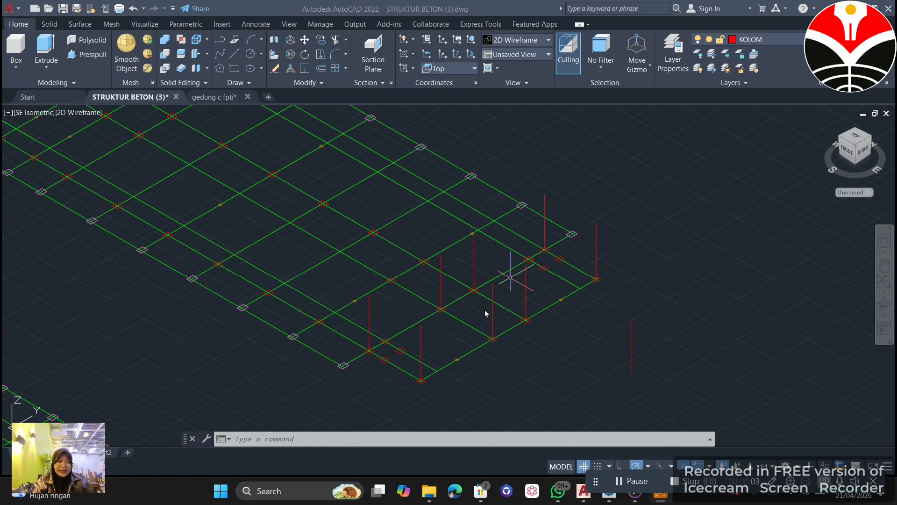
{"action": "scroll", "coordinate": [429, 357], "scroll_direction": "up", "scroll_amount": 4}
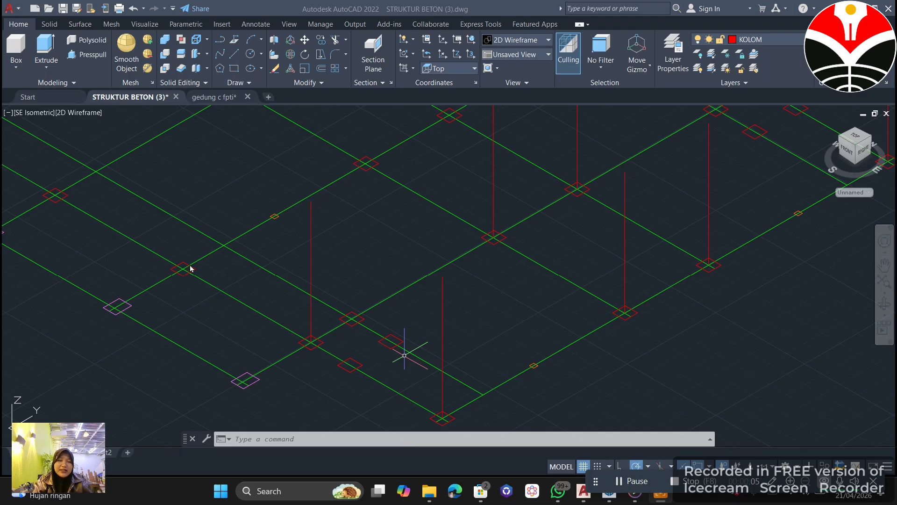
{"action": "scroll", "coordinate": [190, 265], "scroll_direction": "down", "scroll_amount": 3}
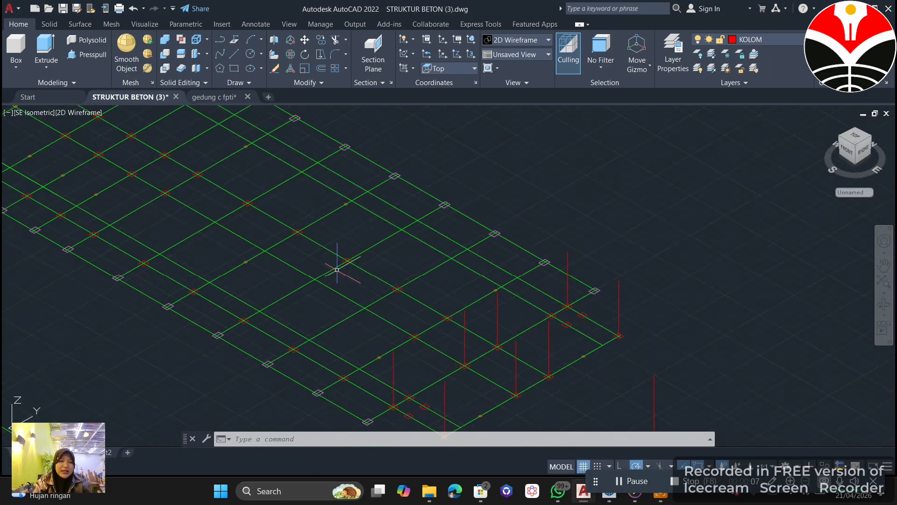
{"action": "middle_click_drag", "start_coordinate": [337, 269], "coordinate": [485, 327]}
{"action": "scroll", "coordinate": [344, 246], "scroll_direction": "up", "scroll_amount": 2}
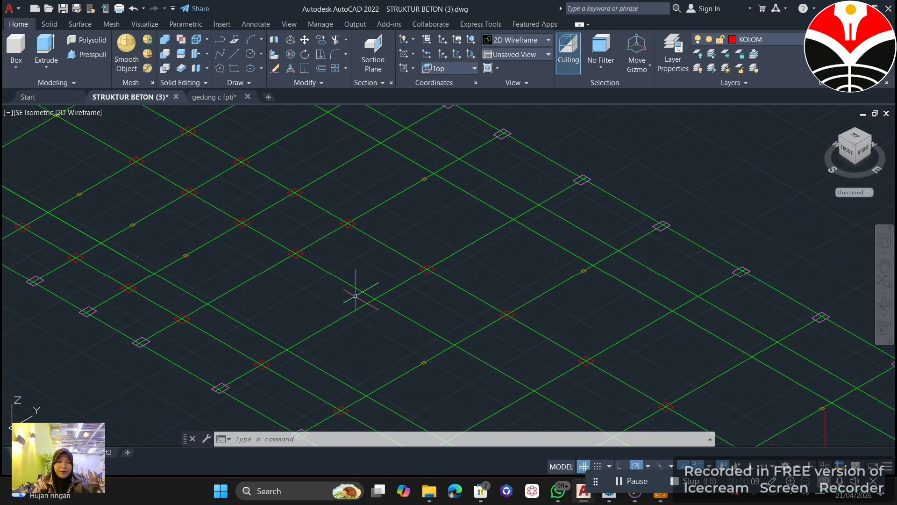
{"action": "middle_click_drag", "start_coordinate": [519, 364], "coordinate": [464, 308]}
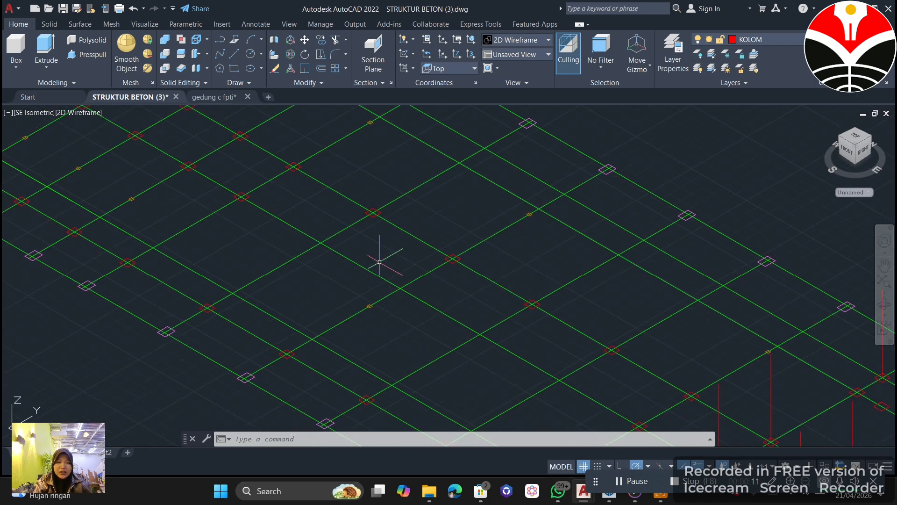
{"action": "scroll", "coordinate": [556, 320], "scroll_direction": "down", "scroll_amount": 3}
{"action": "scroll", "coordinate": [187, 186], "scroll_direction": "up", "scroll_amount": 3}
{"action": "middle_click_drag", "start_coordinate": [188, 186], "coordinate": [257, 280]}
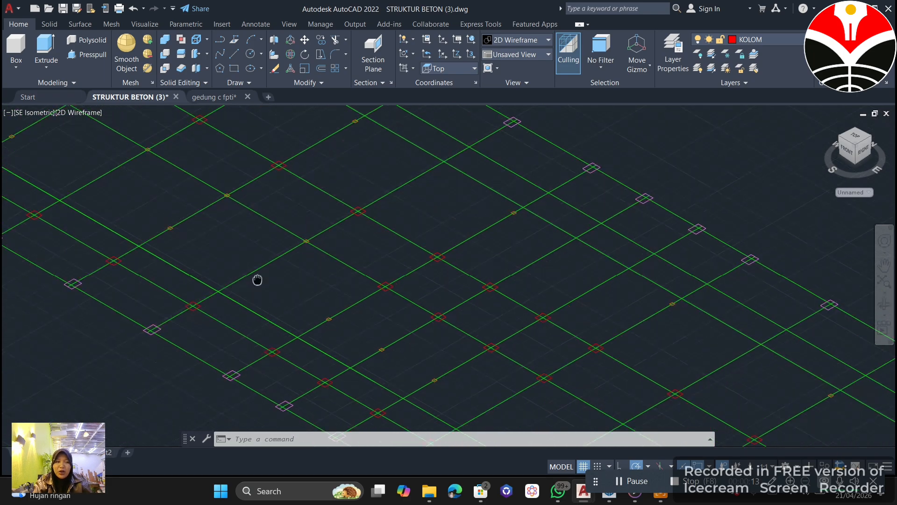
{"action": "scroll", "coordinate": [258, 280], "scroll_direction": "down", "scroll_amount": 2}
{"action": "middle_click_drag", "start_coordinate": [358, 206], "coordinate": [321, 176]}
{"action": "scroll", "coordinate": [585, 369], "scroll_direction": "up", "scroll_amount": 5}
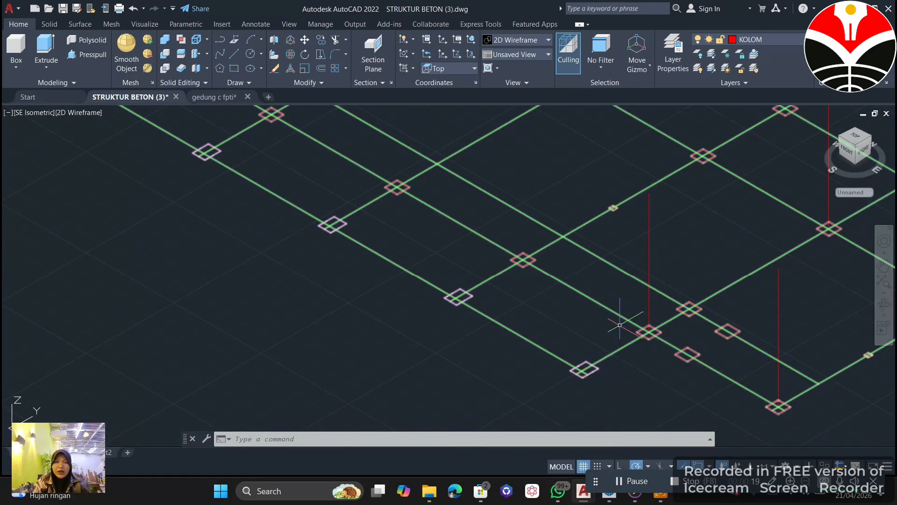
{"action": "middle_click_drag", "start_coordinate": [696, 213], "coordinate": [631, 164]}
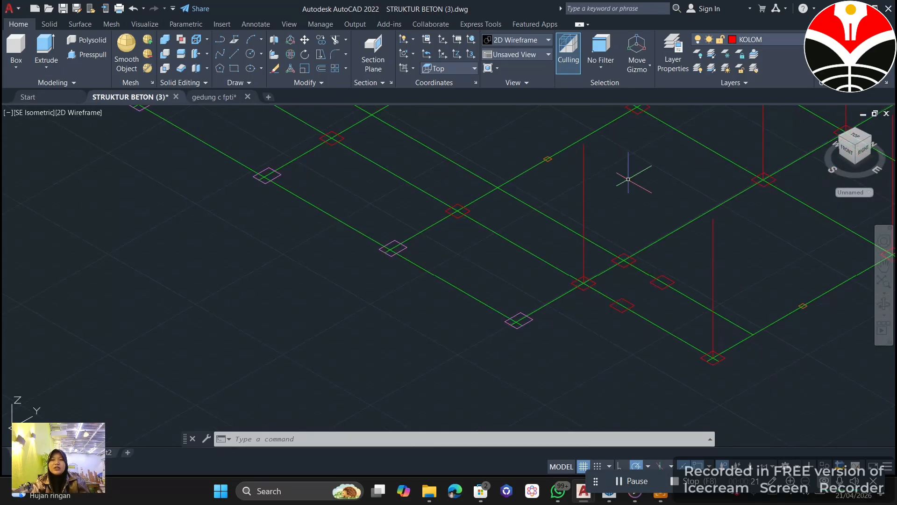
Step: Create a layer named KOLOM BESAR and set its colour to magenta
{"action": "left_click", "coordinate": [758, 39]}
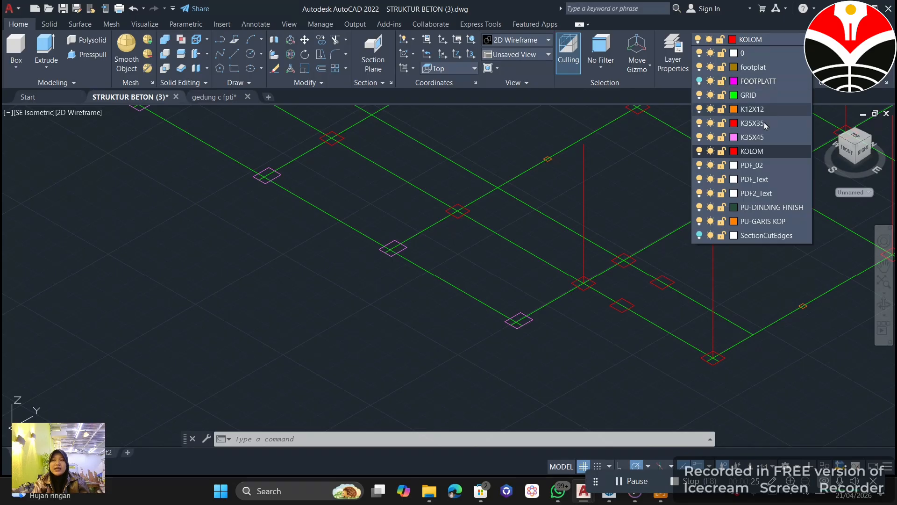
{"action": "left_click", "coordinate": [764, 151]}
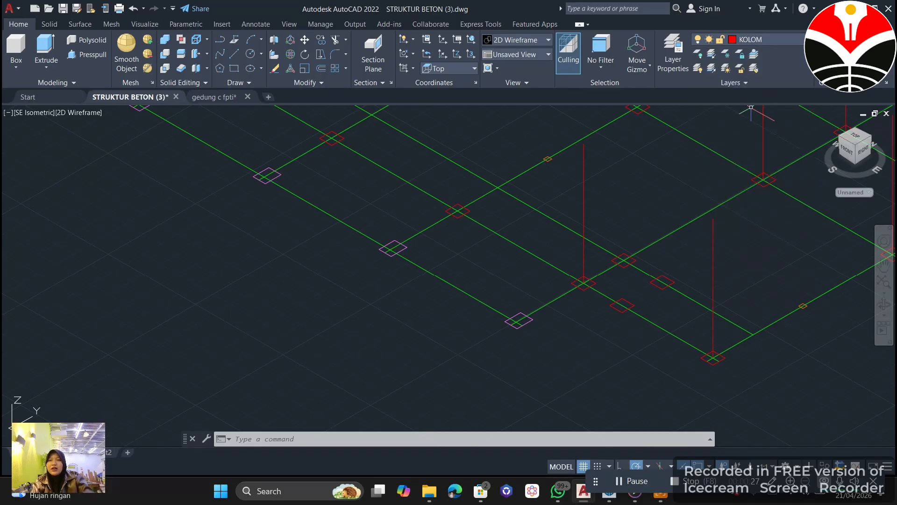
{"action": "left_click", "coordinate": [683, 61]}
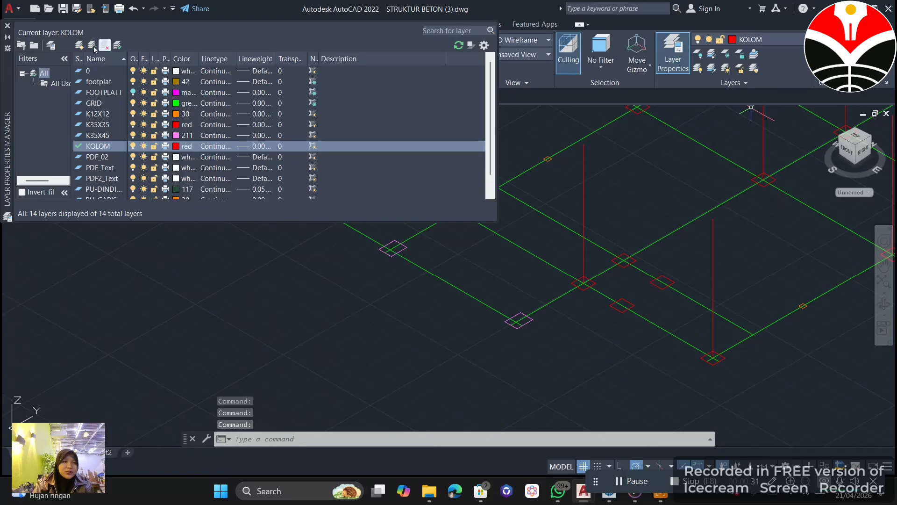
{"action": "left_click", "coordinate": [80, 46]}
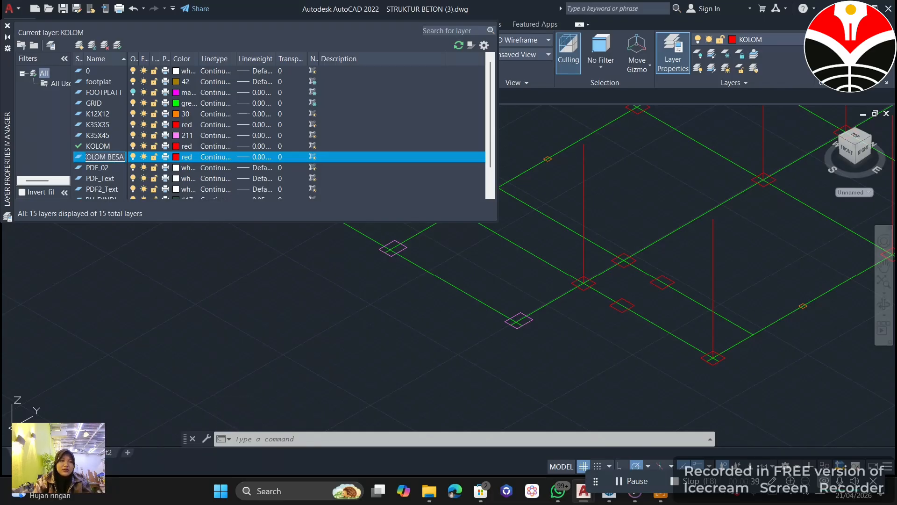
{"action": "left_click", "coordinate": [176, 156]}
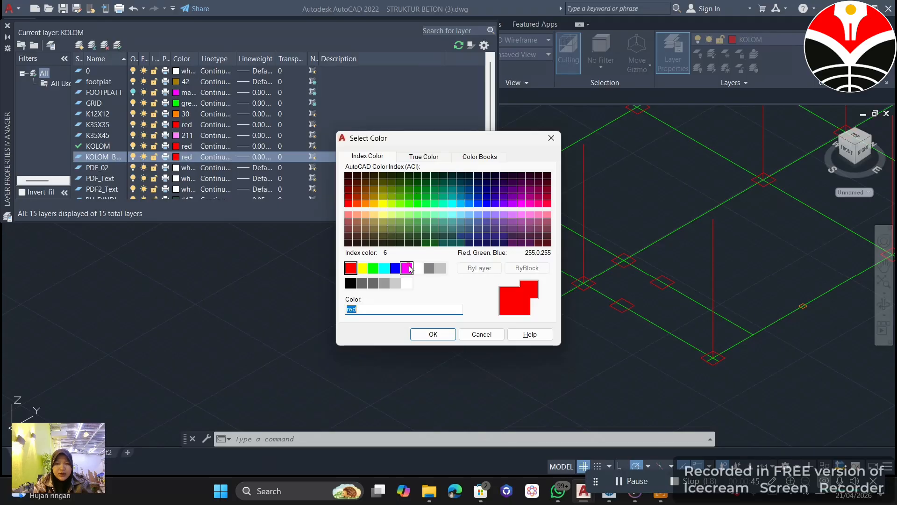
{"action": "left_click", "coordinate": [433, 335]}
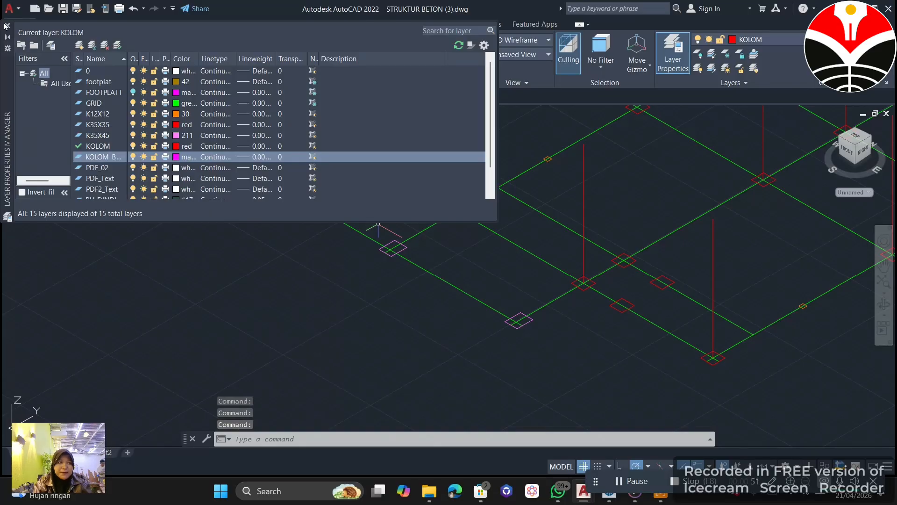
{"action": "left_click", "coordinate": [673, 52]}
{"action": "middle_click_drag", "start_coordinate": [479, 313], "coordinate": [450, 280]}
{"action": "type", "text": "l"}
{"action": "key", "text": "Return"}
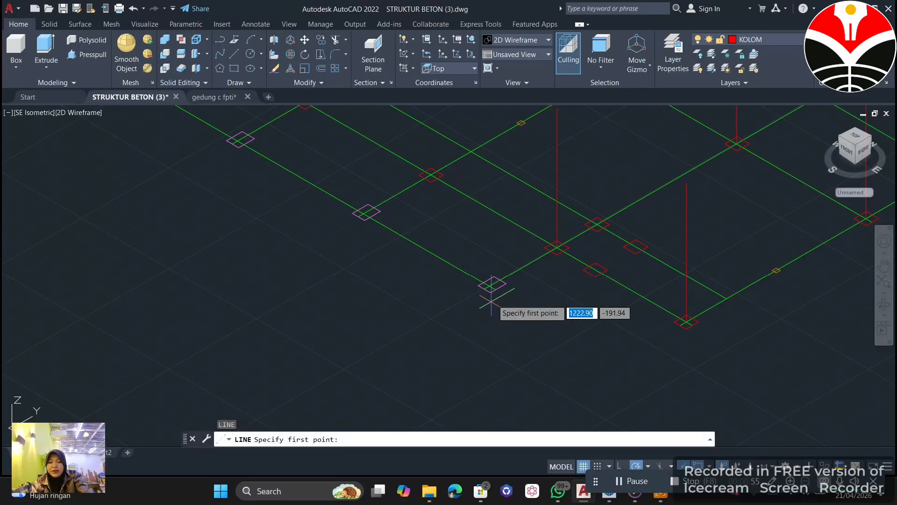
{"action": "scroll", "coordinate": [502, 281], "scroll_direction": "up", "scroll_amount": 5}
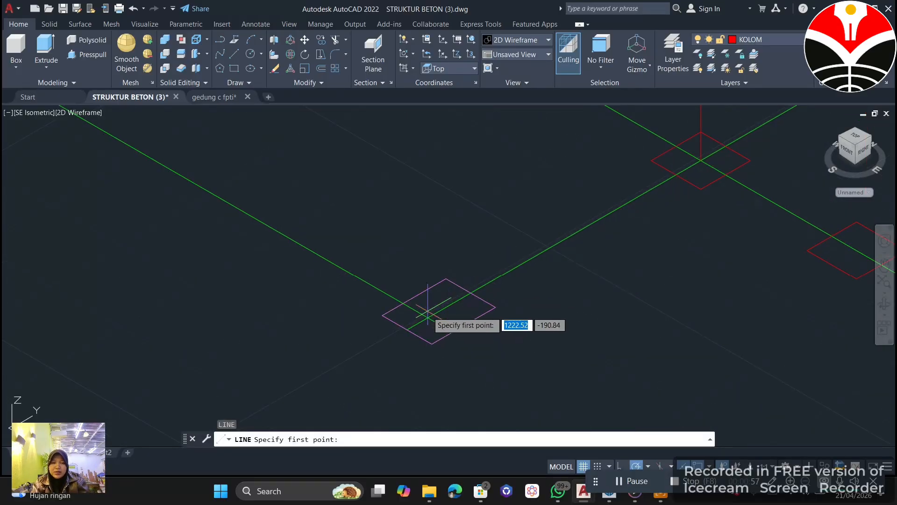
{"action": "scroll", "coordinate": [425, 317], "scroll_direction": "up", "scroll_amount": 8}
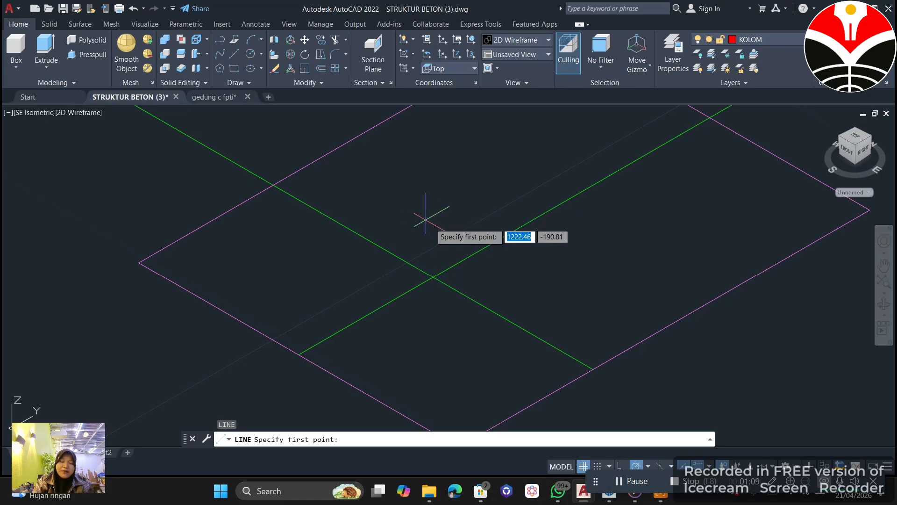
{"action": "scroll", "coordinate": [434, 280], "scroll_direction": "up", "scroll_amount": 3}
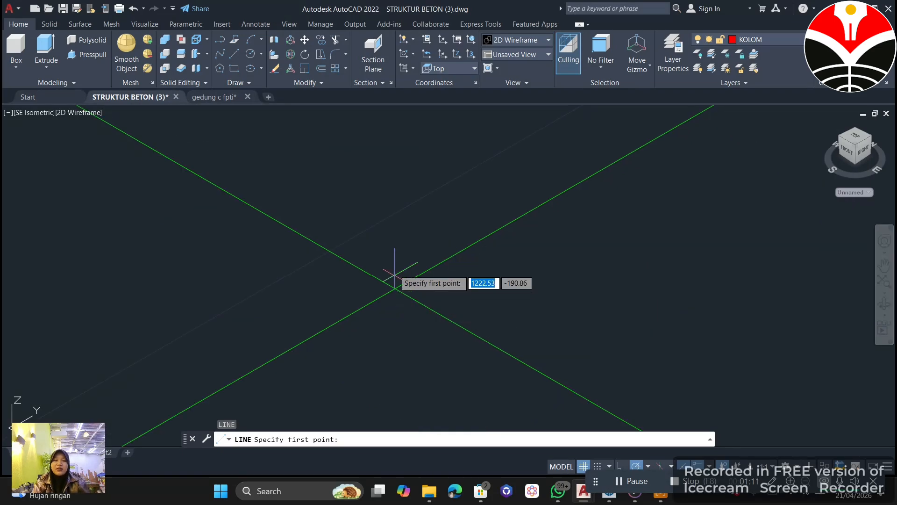
{"action": "scroll", "coordinate": [399, 276], "scroll_direction": "down", "scroll_amount": 2}
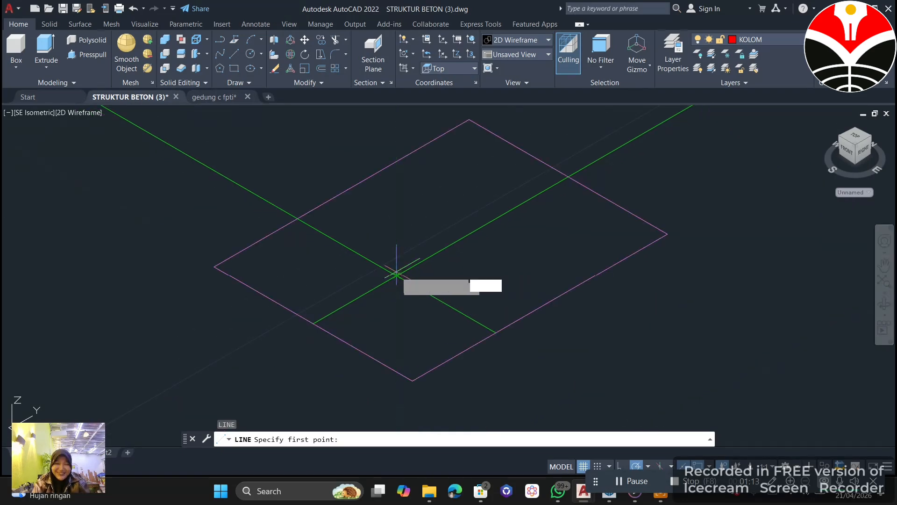
{"action": "scroll", "coordinate": [399, 275], "scroll_direction": "up", "scroll_amount": 2}
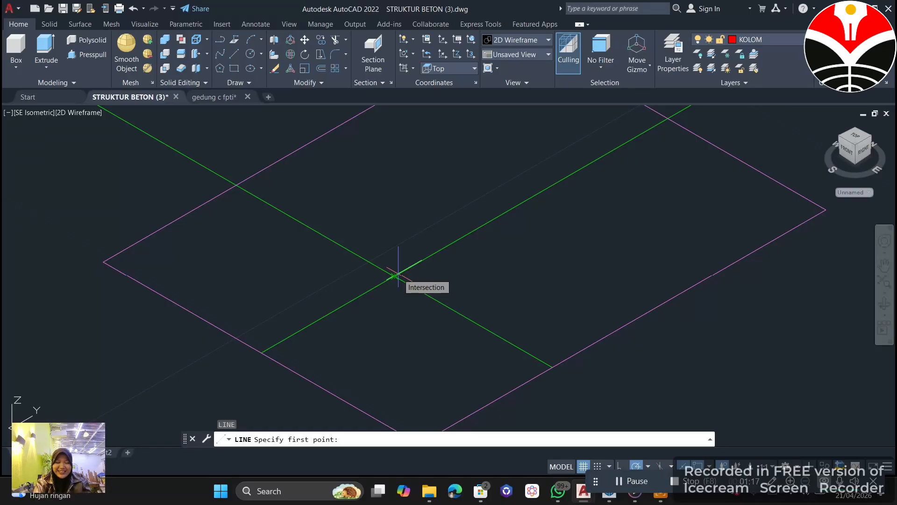
{"action": "scroll", "coordinate": [398, 276], "scroll_direction": "down", "scroll_amount": 4}
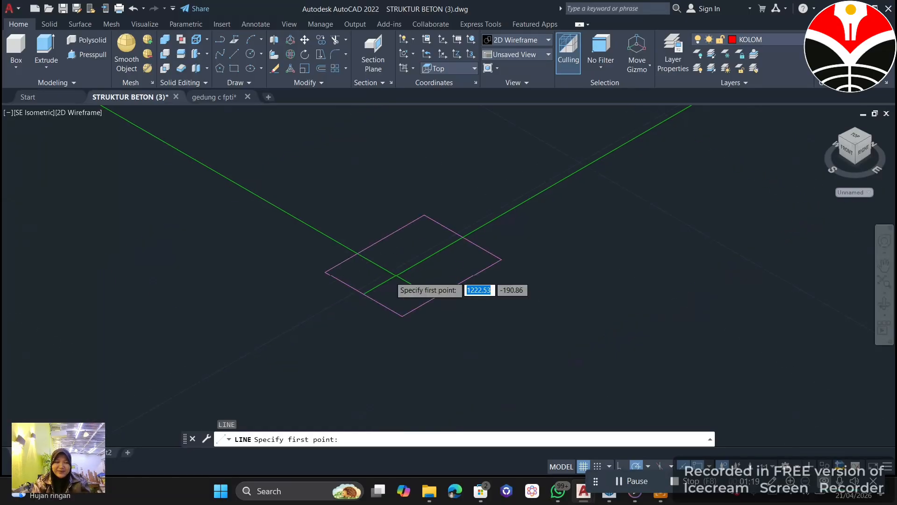
{"action": "scroll", "coordinate": [391, 279], "scroll_direction": "down", "scroll_amount": 1}
{"action": "scroll", "coordinate": [392, 266], "scroll_direction": "up", "scroll_amount": 3}
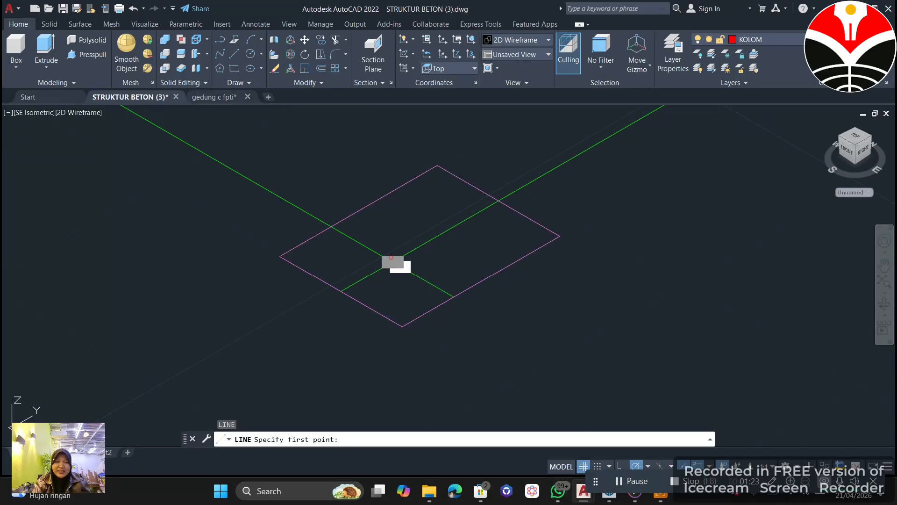
{"action": "left_click", "coordinate": [391, 258]}
{"action": "scroll", "coordinate": [402, 262], "scroll_direction": "down", "scroll_amount": 4}
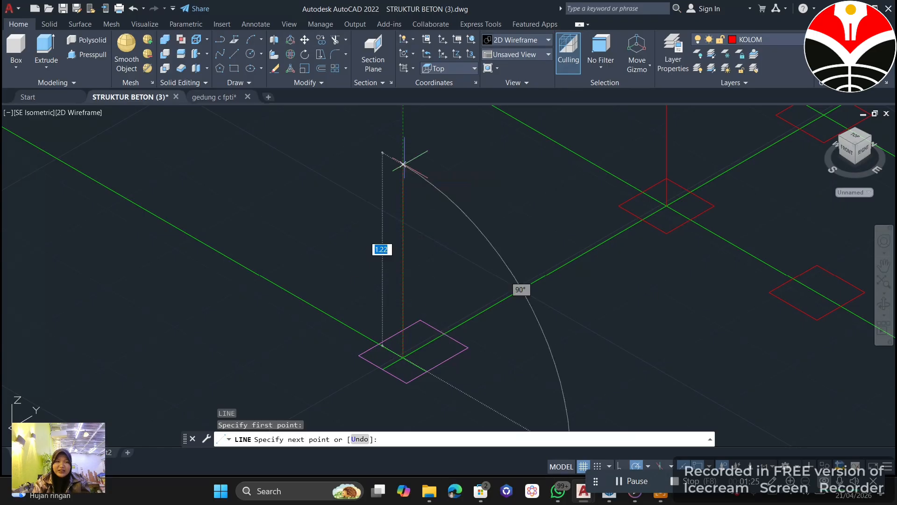
{"action": "key", "text": "Escape"}
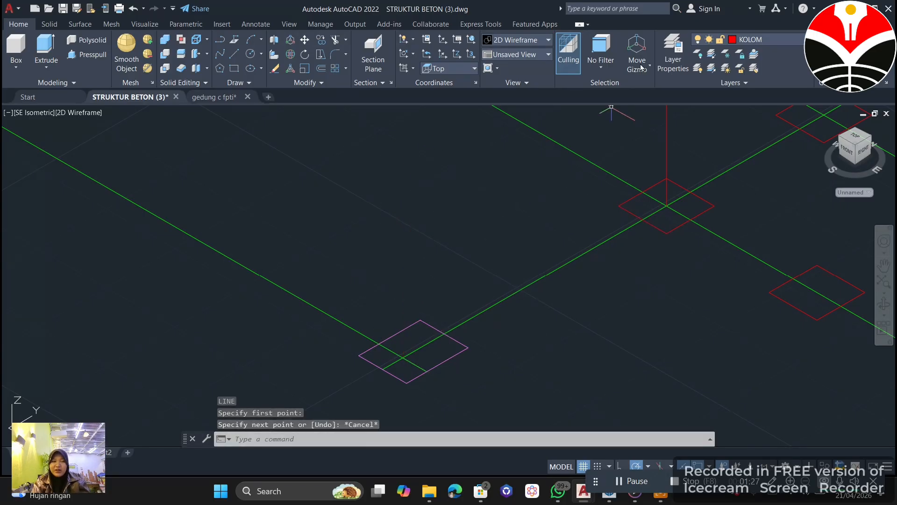
Step: Make KOLOM BESAR the current layer and draw a 3.45 vertical line up from the grid intersection inside the nearest magenta column outline
{"action": "left_click", "coordinate": [747, 40]}
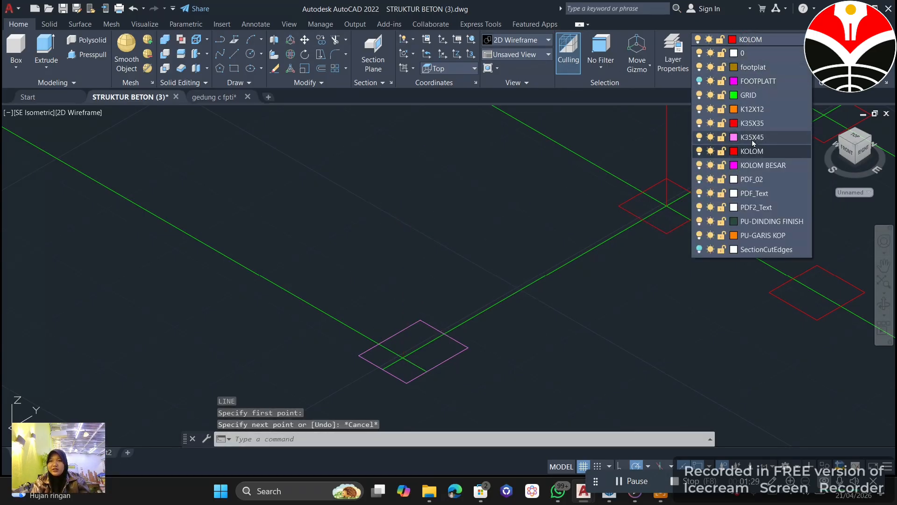
{"action": "left_click", "coordinate": [752, 165]}
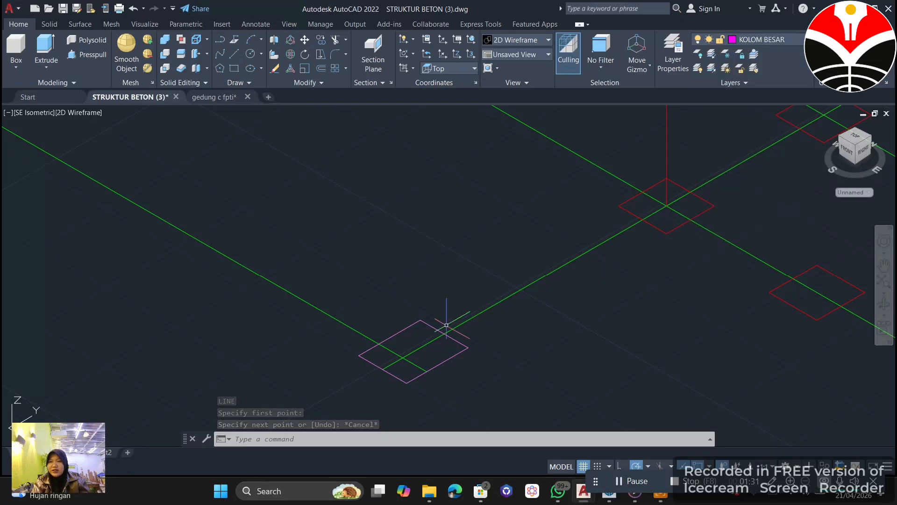
{"action": "type", "text": "l"}
{"action": "key", "text": "Return"}
{"action": "scroll", "coordinate": [397, 343], "scroll_direction": "up", "scroll_amount": 4}
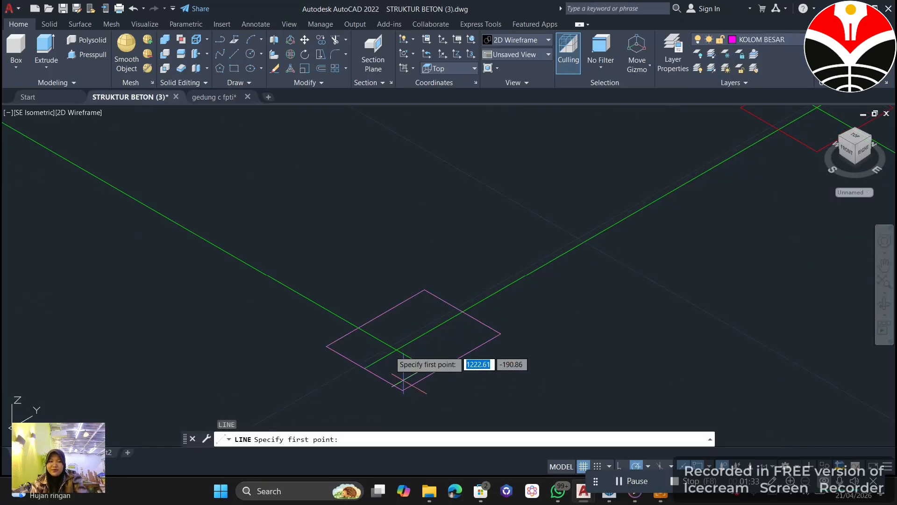
{"action": "left_click", "coordinate": [395, 346]}
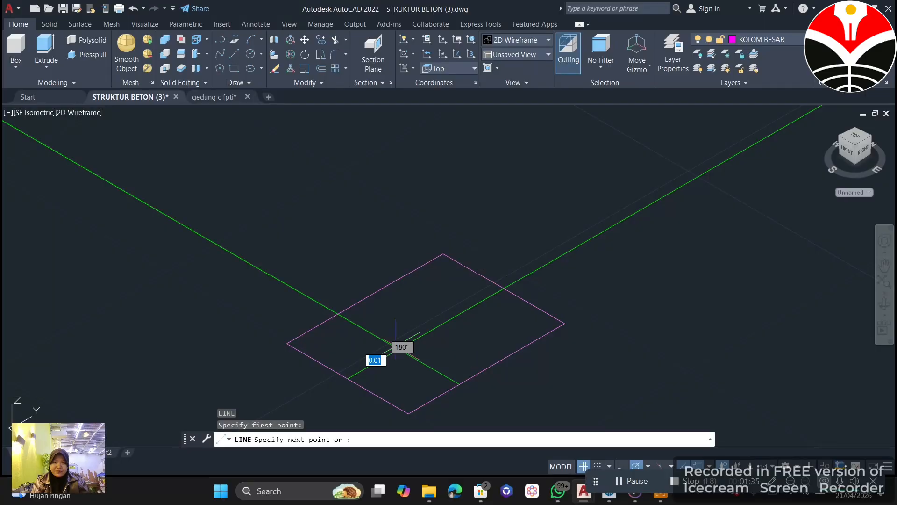
{"action": "scroll", "coordinate": [397, 285], "scroll_direction": "down", "scroll_amount": 3}
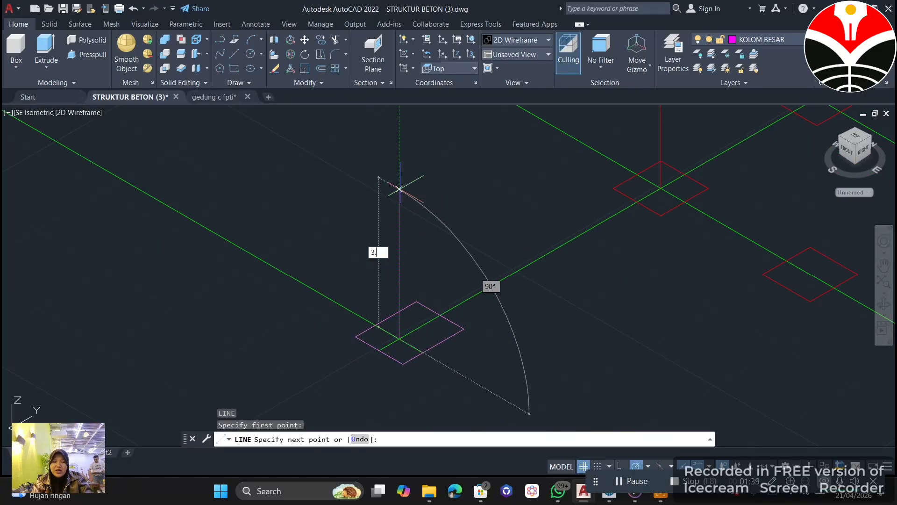
{"action": "type", "text": "3.45"}
{"action": "key", "text": "Return"}
{"action": "scroll", "coordinate": [570, 327], "scroll_direction": "down", "scroll_amount": 3}
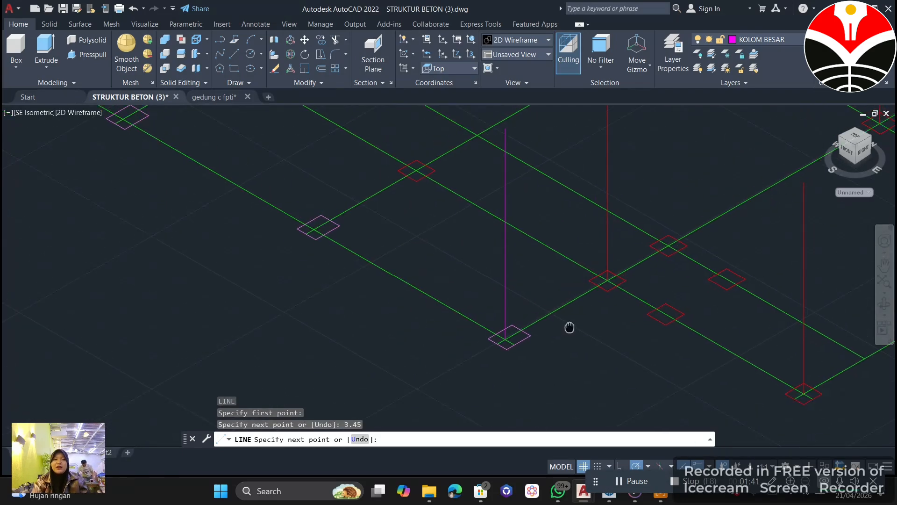
{"action": "key", "text": "Escape"}
Step: Examine the column outlines along the farthest plan, the vertical lines at its near end and the neighbouring plans
{"action": "scroll", "coordinate": [558, 349], "scroll_direction": "down", "scroll_amount": 2}
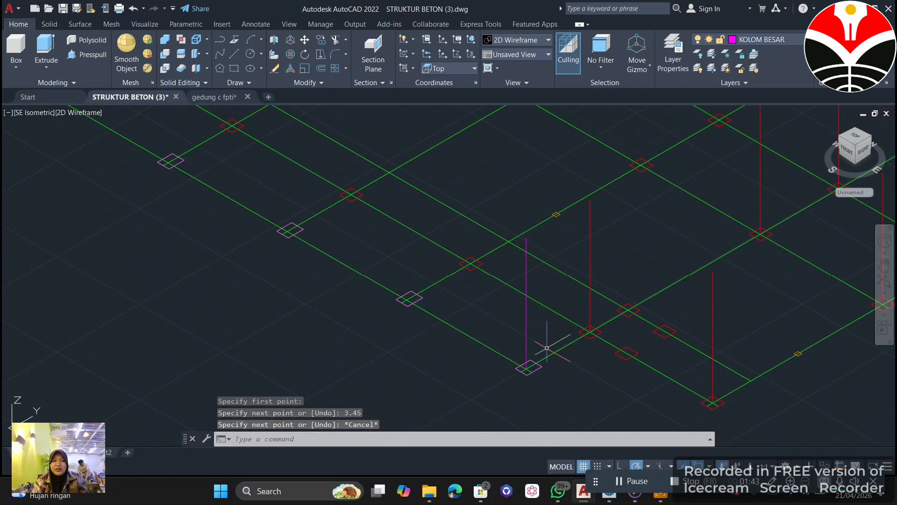
{"action": "scroll", "coordinate": [266, 206], "scroll_direction": "down", "scroll_amount": 5}
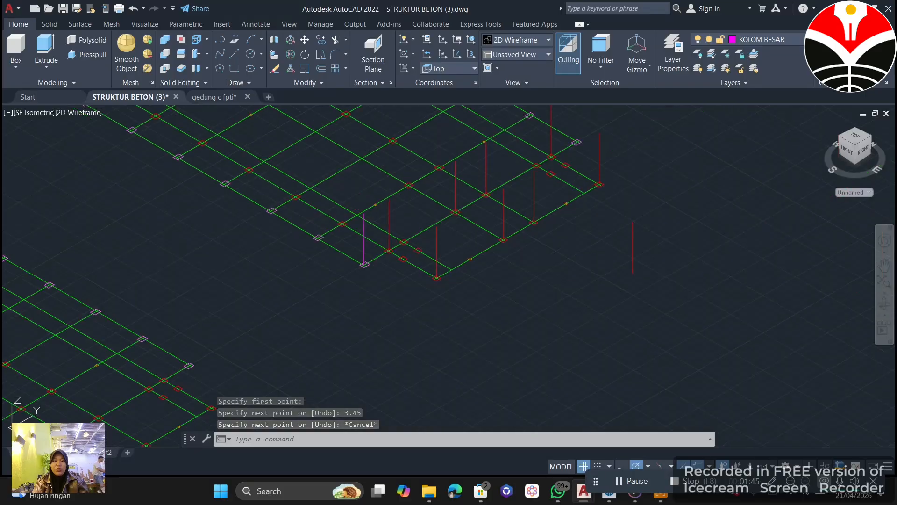
{"action": "middle_click_drag", "start_coordinate": [283, 224], "coordinate": [487, 387]}
{"action": "middle_click_drag", "start_coordinate": [242, 226], "coordinate": [388, 356]}
{"action": "scroll", "coordinate": [186, 157], "scroll_direction": "down", "scroll_amount": 2}
{"action": "scroll", "coordinate": [439, 303], "scroll_direction": "up", "scroll_amount": 6}
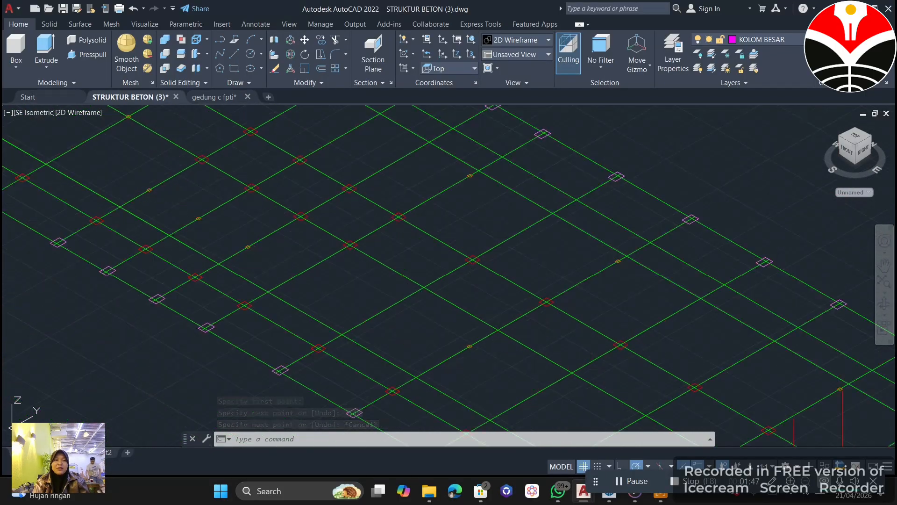
{"action": "middle_click_drag", "start_coordinate": [480, 312], "coordinate": [435, 252]}
{"action": "scroll", "coordinate": [435, 253], "scroll_direction": "down", "scroll_amount": 4}
{"action": "middle_click_drag", "start_coordinate": [668, 386], "coordinate": [628, 264]}
{"action": "scroll", "coordinate": [628, 264], "scroll_direction": "up", "scroll_amount": 2}
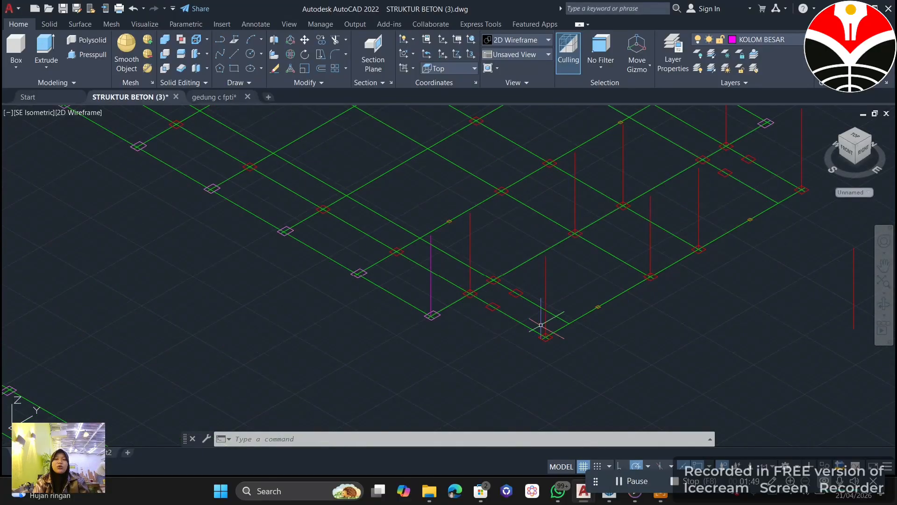
{"action": "scroll", "coordinate": [539, 334], "scroll_direction": "up", "scroll_amount": 4}
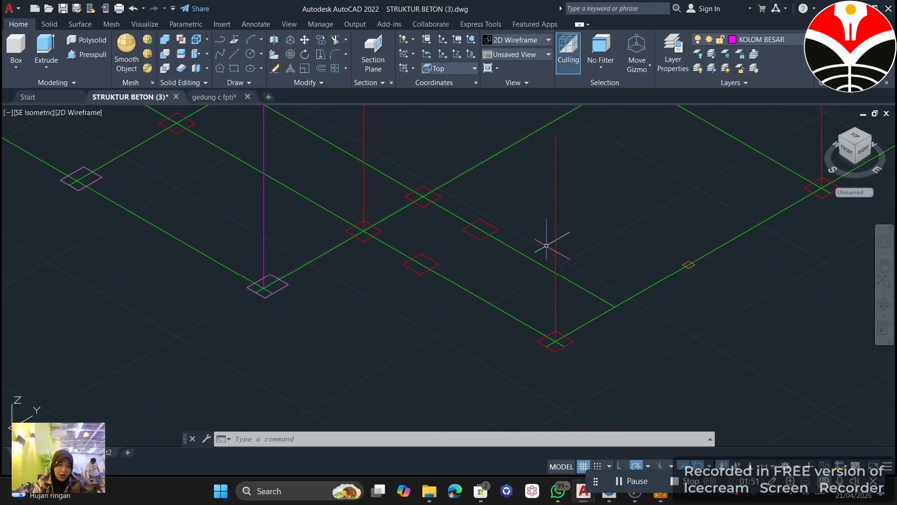
{"action": "scroll", "coordinate": [547, 246], "scroll_direction": "down", "scroll_amount": 2}
{"action": "scroll", "coordinate": [416, 191], "scroll_direction": "down", "scroll_amount": 2}
{"action": "scroll", "coordinate": [464, 244], "scroll_direction": "down", "scroll_amount": 2}
{"action": "middle_click_drag", "start_coordinate": [464, 244], "coordinate": [528, 371]}
{"action": "middle_click_drag", "start_coordinate": [595, 283], "coordinate": [470, 278]}
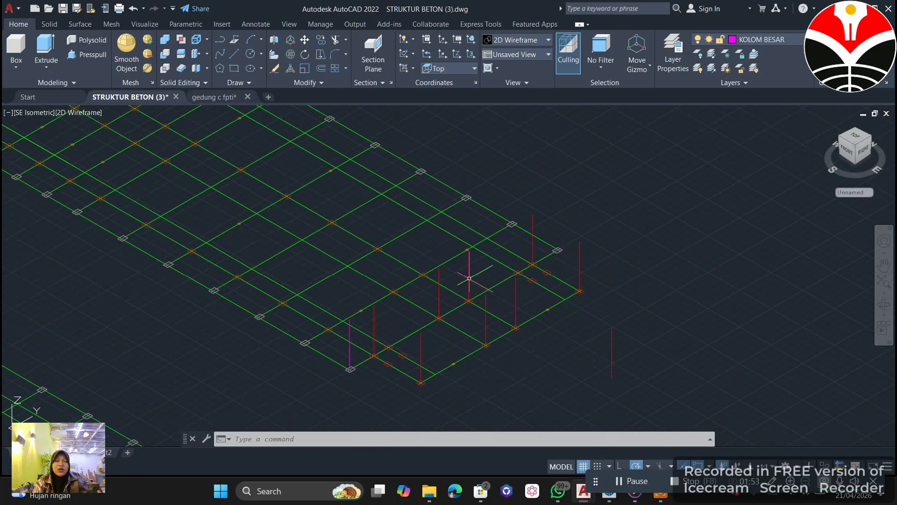
{"action": "scroll", "coordinate": [470, 278], "scroll_direction": "up", "scroll_amount": 2}
{"action": "middle_click_drag", "start_coordinate": [489, 328], "coordinate": [530, 276]}
{"action": "scroll", "coordinate": [531, 274], "scroll_direction": "down", "scroll_amount": 2}
{"action": "middle_click_drag", "start_coordinate": [412, 271], "coordinate": [498, 341]}
{"action": "scroll", "coordinate": [511, 321], "scroll_direction": "down", "scroll_amount": 2}
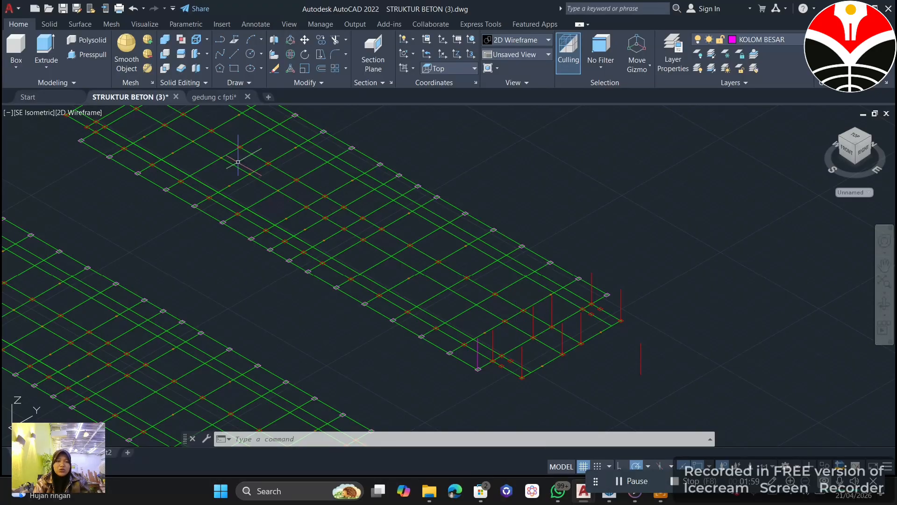
{"action": "middle_click_drag", "start_coordinate": [334, 281], "coordinate": [339, 203]}
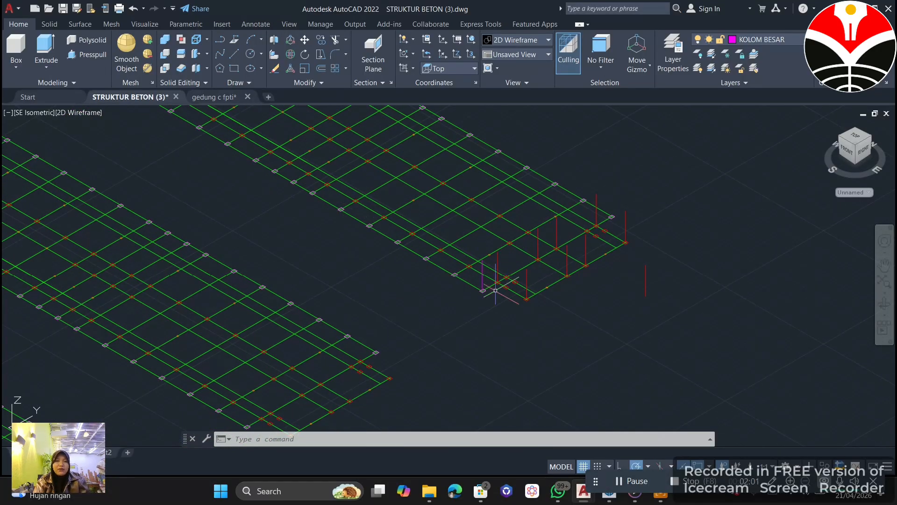
{"action": "scroll", "coordinate": [495, 290], "scroll_direction": "down", "scroll_amount": 2}
{"action": "middle_click_drag", "start_coordinate": [537, 245], "coordinate": [533, 337]}
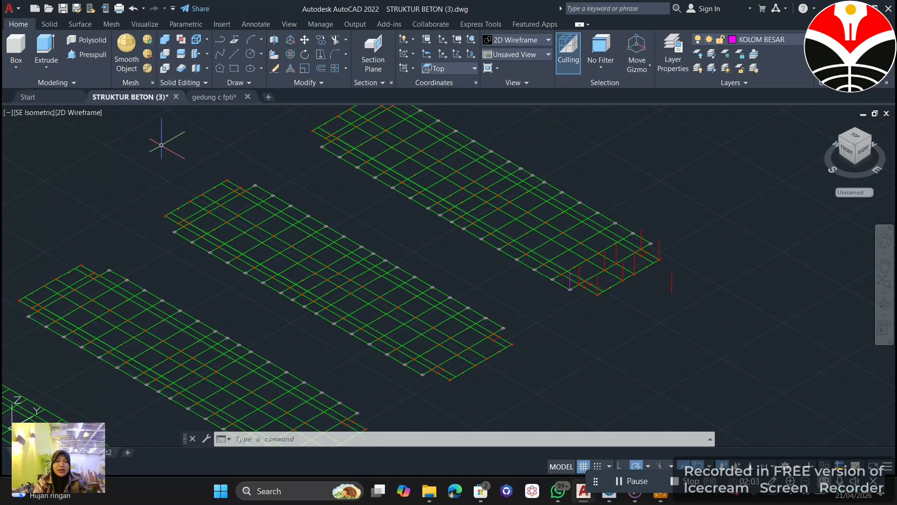
{"action": "left_click", "coordinate": [276, 244]}
{"action": "left_click", "coordinate": [232, 244]}
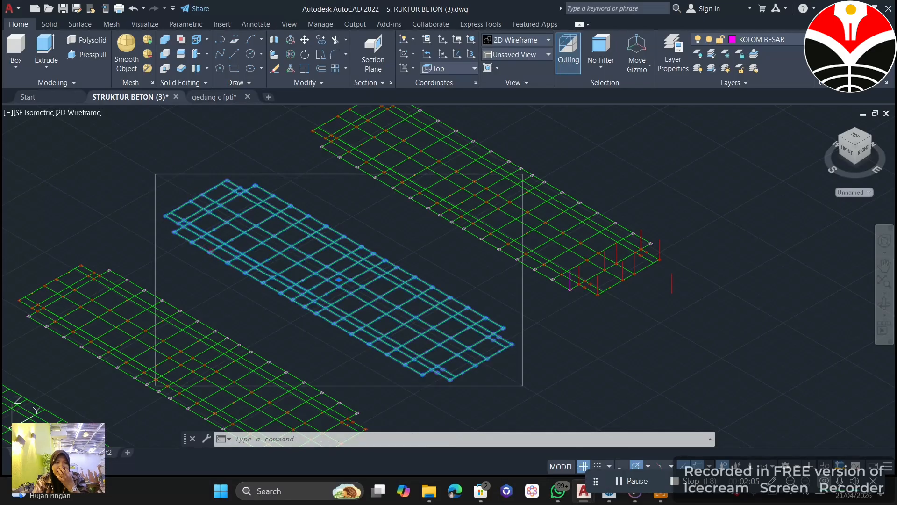
{"action": "right_click", "coordinate": [348, 311]}
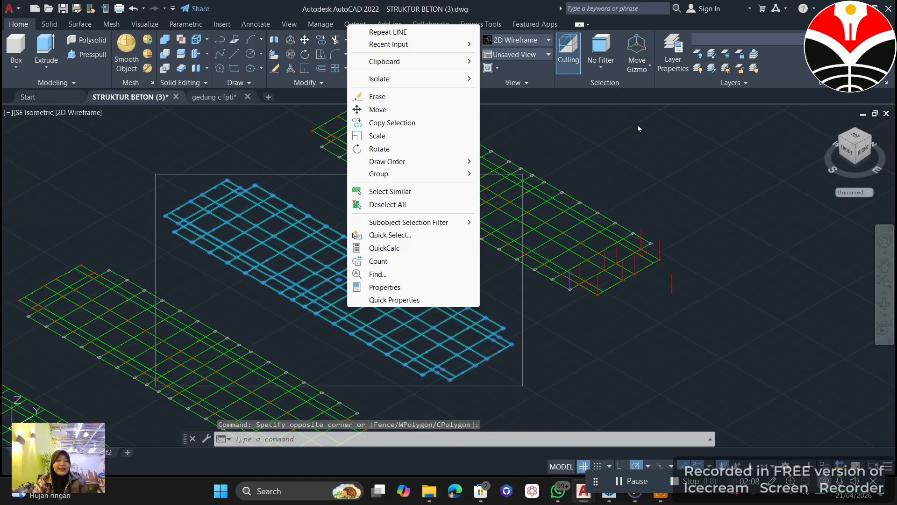
{"action": "left_click", "coordinate": [450, 123]}
Step: Add the farthest plan's vertical column lines to the selected middle plan and combine everything into one group
{"action": "scroll", "coordinate": [615, 321], "scroll_direction": "up", "scroll_amount": 6}
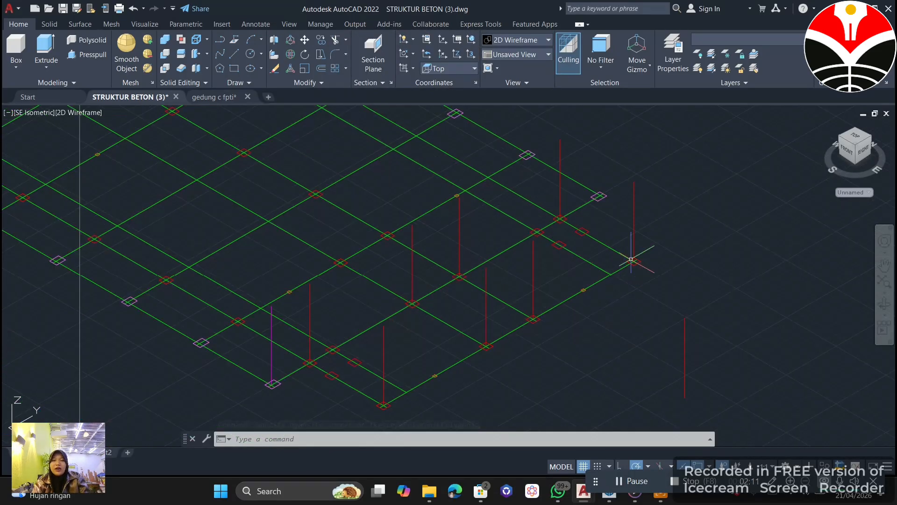
{"action": "left_click", "coordinate": [593, 195]}
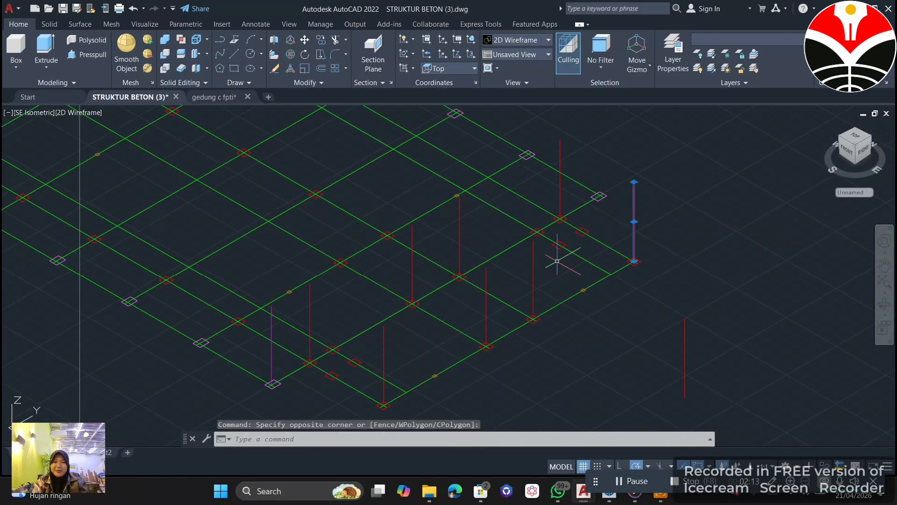
{"action": "left_click", "coordinate": [510, 275]}
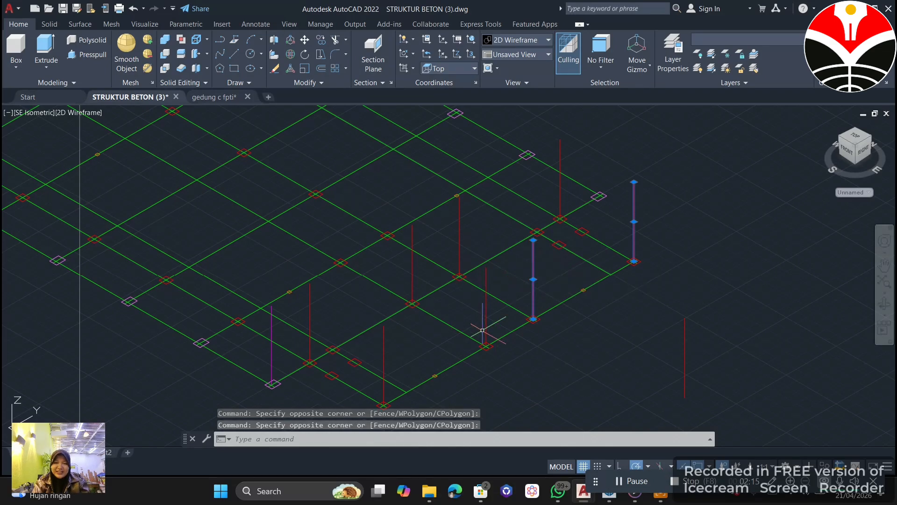
{"action": "scroll", "coordinate": [484, 328], "scroll_direction": "up", "scroll_amount": 4}
{"action": "left_click", "coordinate": [515, 288]}
{"action": "left_click", "coordinate": [457, 280]}
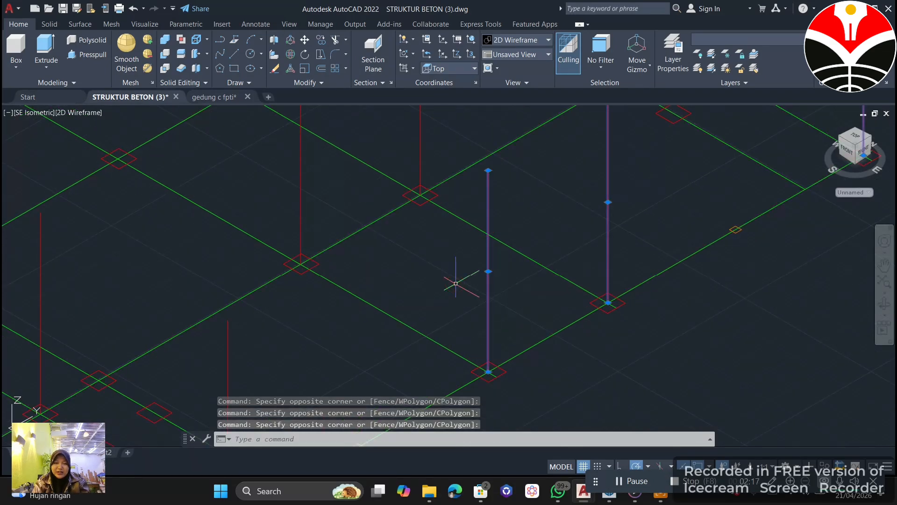
{"action": "scroll", "coordinate": [524, 232], "scroll_direction": "down", "scroll_amount": 2}
{"action": "left_click", "coordinate": [640, 483]}
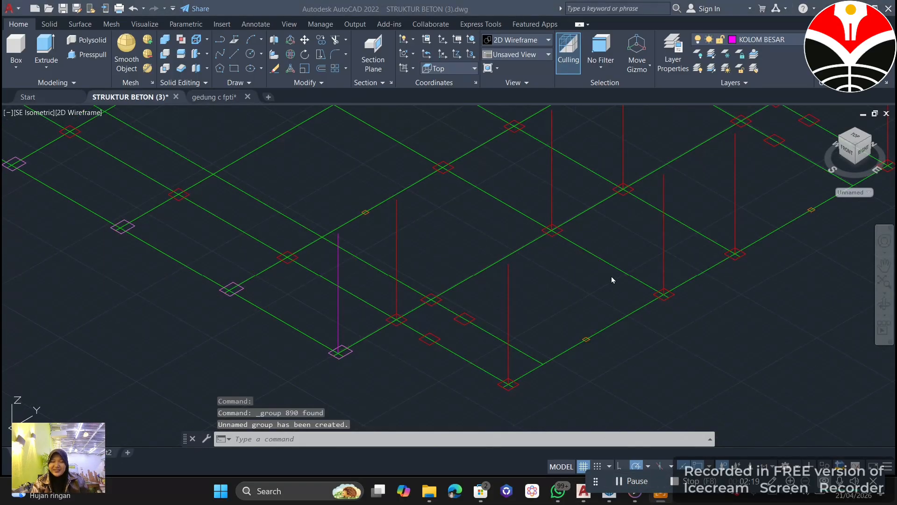
{"action": "left_click", "coordinate": [611, 276]}
Step: Check which column lines and plan objects belong to the new group, and clear the selection
{"action": "scroll", "coordinate": [588, 281], "scroll_direction": "down", "scroll_amount": 2}
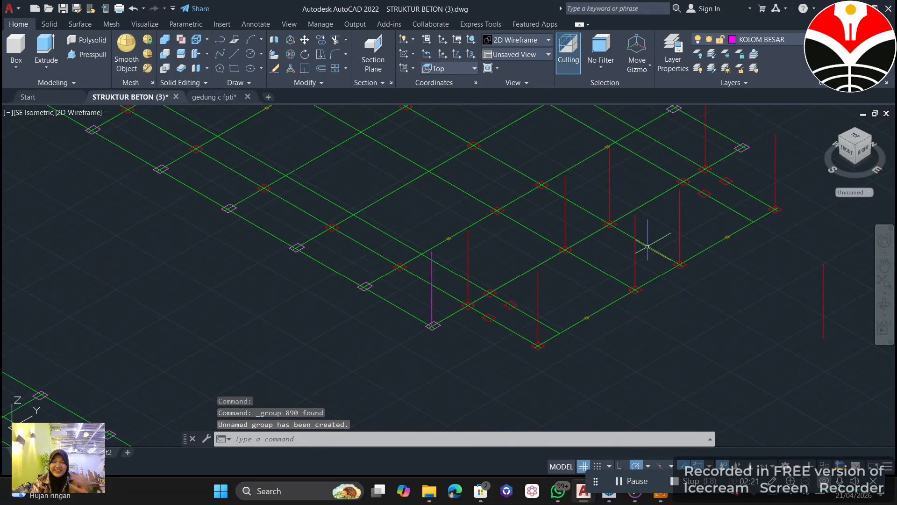
{"action": "left_click", "coordinate": [635, 260]}
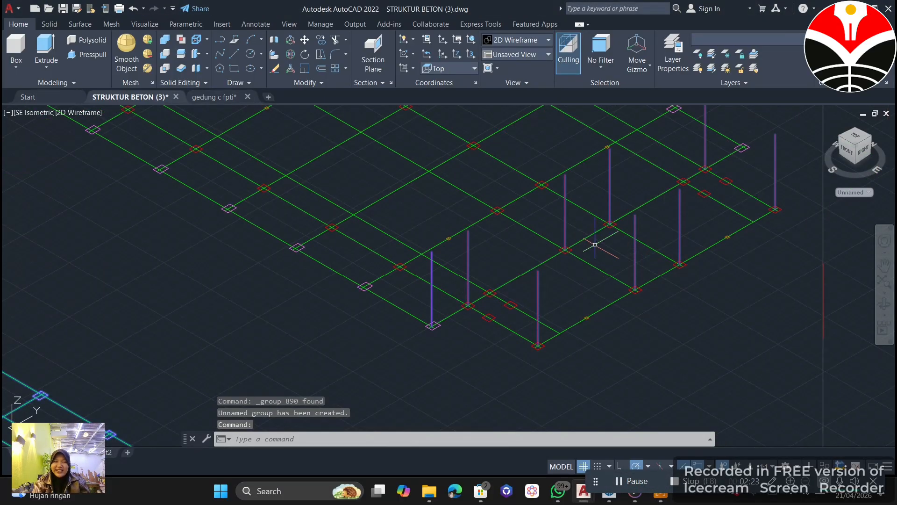
{"action": "mouse_move", "coordinate": [595, 245]}
{"action": "middle_mouse_down"}
{"action": "mouse_move", "coordinate": [589, 249]}
{"action": "mouse_move", "coordinate": [625, 189]}
{"action": "middle_mouse_up"}
{"action": "scroll", "coordinate": [647, 198], "scroll_direction": "up", "scroll_amount": 2}
{"action": "scroll", "coordinate": [607, 229], "scroll_direction": "down", "scroll_amount": 2}
{"action": "key", "text": "Escape"}
{"action": "scroll", "coordinate": [552, 232], "scroll_direction": "down", "scroll_amount": 2}
{"action": "middle_click_drag", "start_coordinate": [551, 233], "coordinate": [640, 150]}
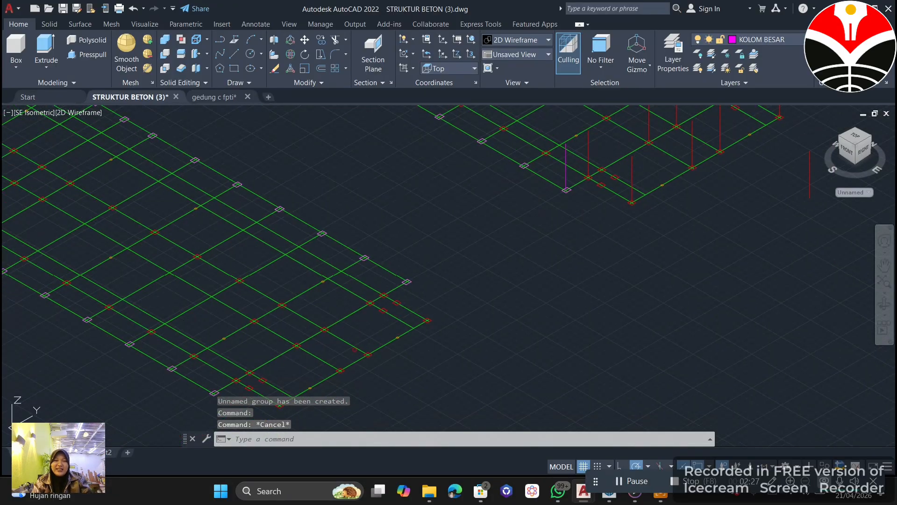
Step: Start copying the grouped plan and column lines, with the base point at the grid intersection inside the middle plan's near corner column outline
{"action": "left_click", "coordinate": [300, 261]}
{"action": "scroll", "coordinate": [318, 265], "scroll_direction": "down", "scroll_amount": 3}
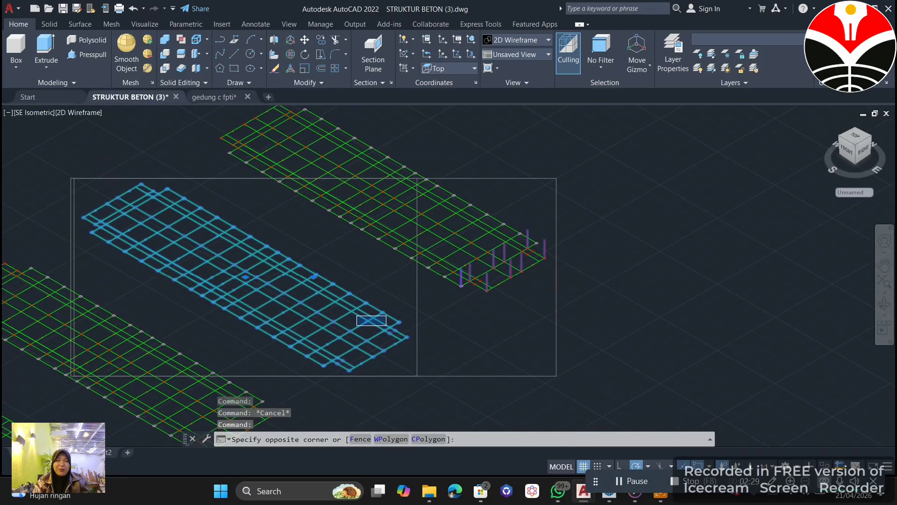
{"action": "middle_click_drag", "start_coordinate": [372, 321], "coordinate": [413, 278]}
{"action": "right_click", "coordinate": [413, 278]}
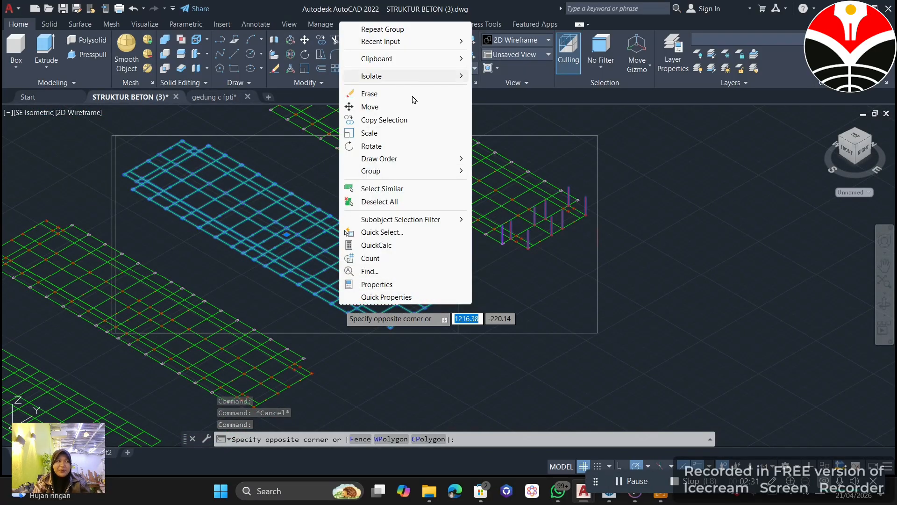
{"action": "left_click", "coordinate": [397, 120]}
{"action": "scroll", "coordinate": [554, 275], "scroll_direction": "up", "scroll_amount": 2}
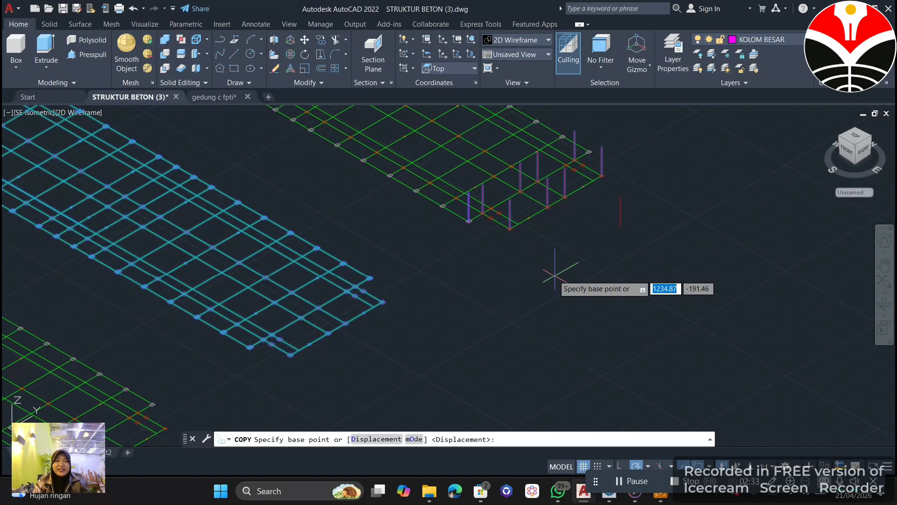
{"action": "scroll", "coordinate": [479, 206], "scroll_direction": "up", "scroll_amount": 3}
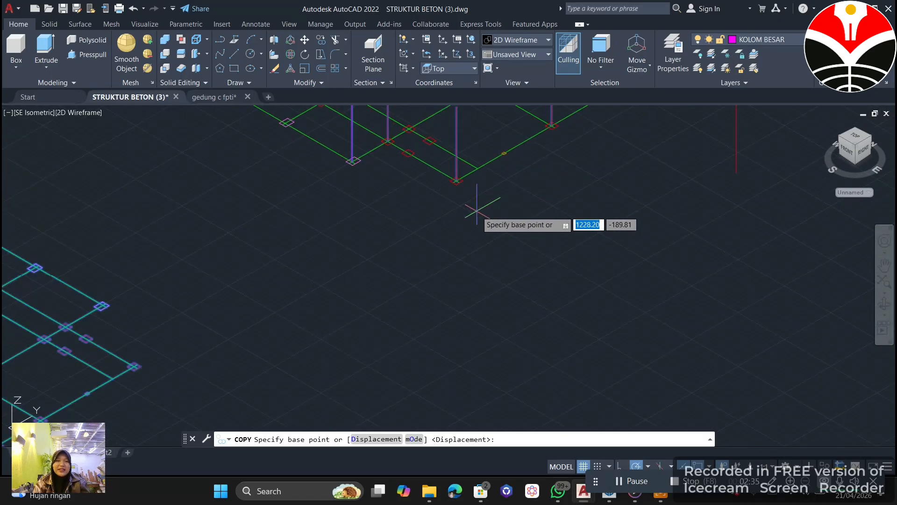
{"action": "scroll", "coordinate": [481, 224], "scroll_direction": "up", "scroll_amount": 3}
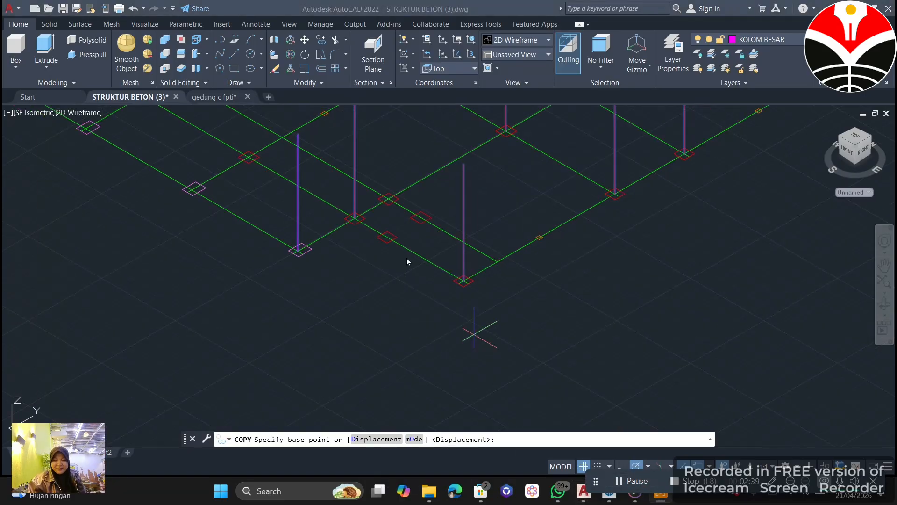
{"action": "scroll", "coordinate": [477, 308], "scroll_direction": "up", "scroll_amount": 5}
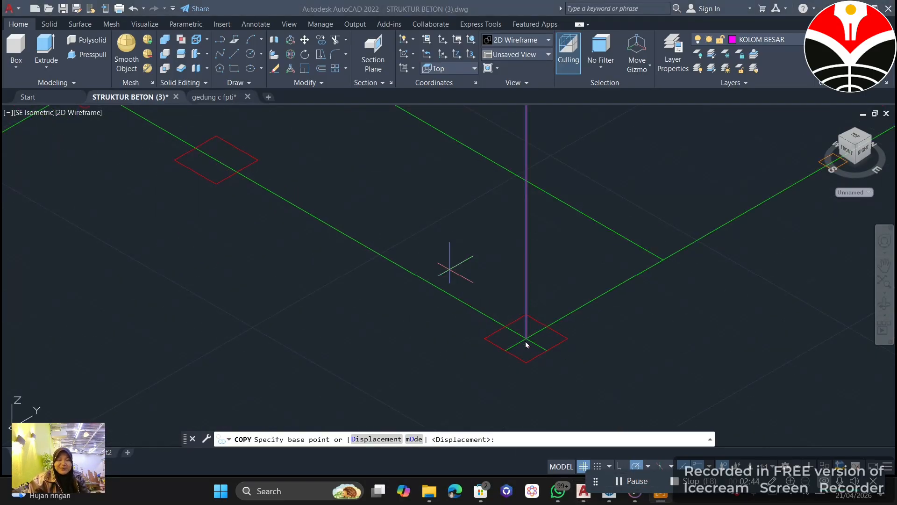
{"action": "scroll", "coordinate": [525, 341], "scroll_direction": "down", "scroll_amount": 4}
{"action": "scroll", "coordinate": [548, 331], "scroll_direction": "up", "scroll_amount": 4}
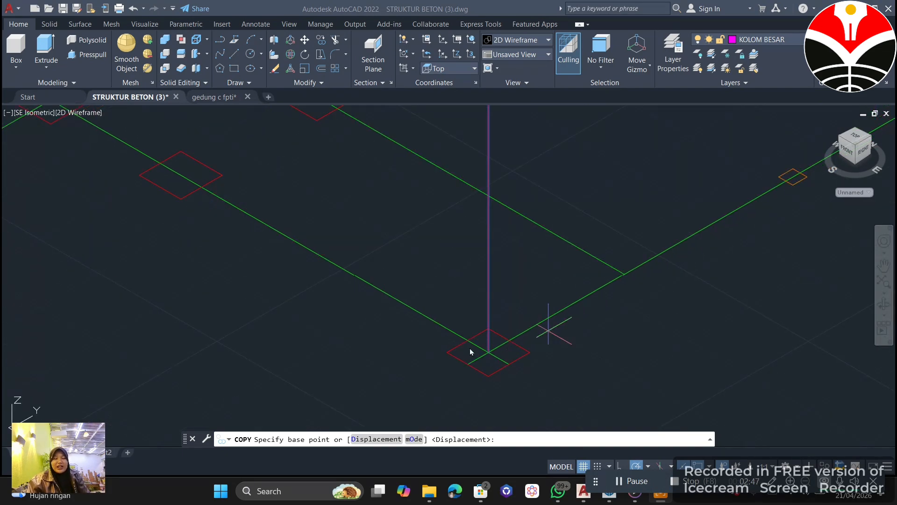
{"action": "scroll", "coordinate": [533, 309], "scroll_direction": "down", "scroll_amount": 6}
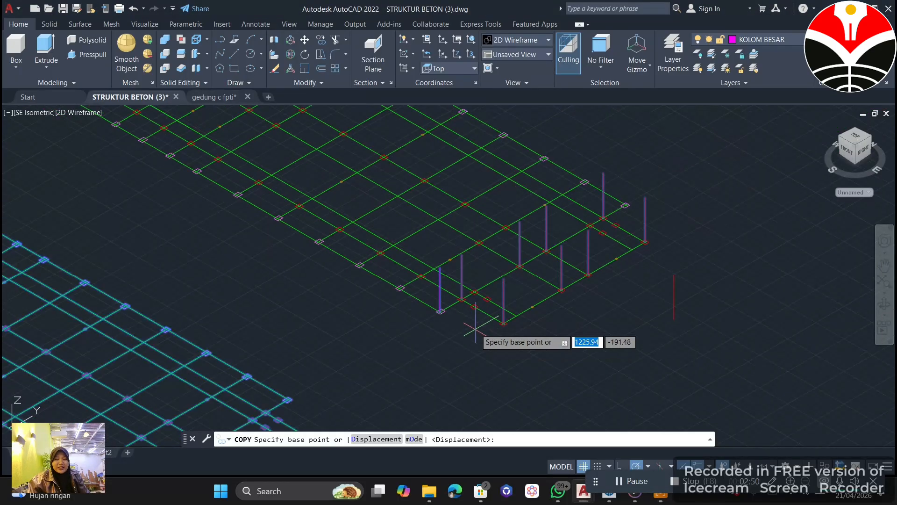
{"action": "middle_click_drag", "start_coordinate": [475, 323], "coordinate": [590, 195]}
{"action": "scroll", "coordinate": [374, 328], "scroll_direction": "up", "scroll_amount": 7}
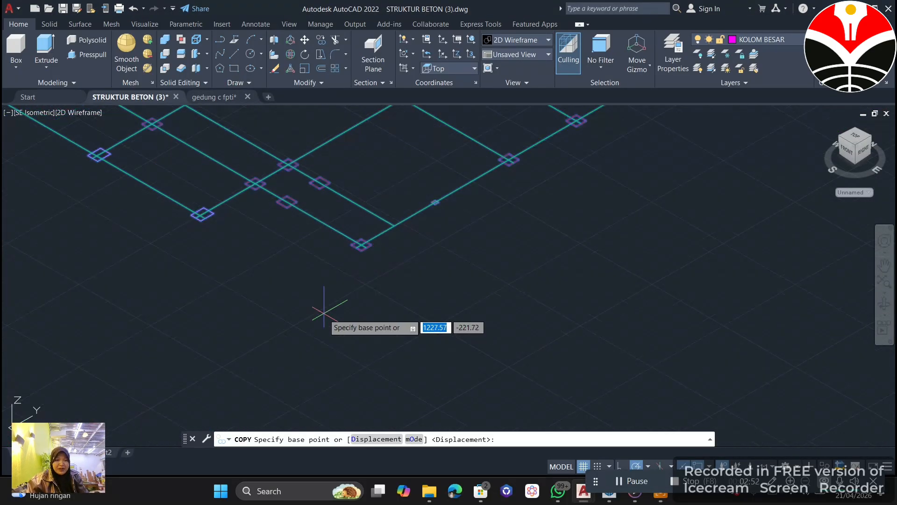
{"action": "scroll", "coordinate": [360, 252], "scroll_direction": "up", "scroll_amount": 4}
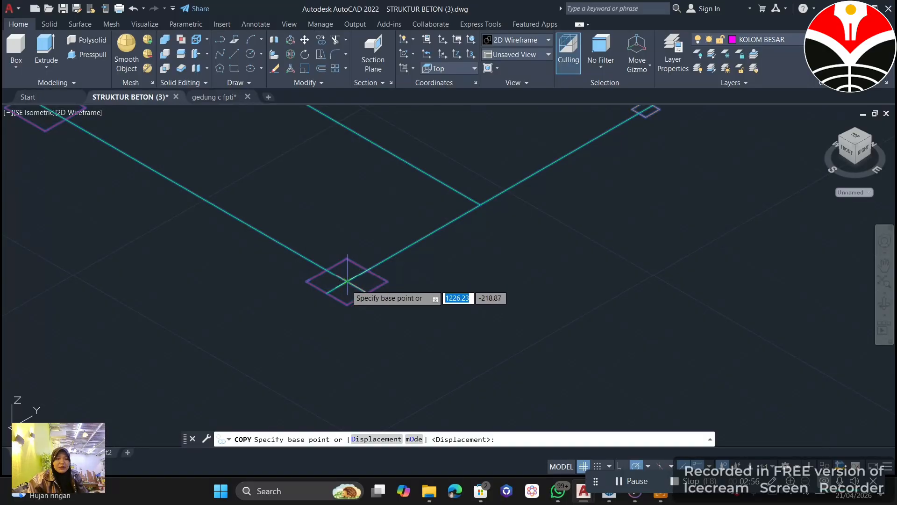
{"action": "scroll", "coordinate": [346, 285], "scroll_direction": "up", "scroll_amount": 3}
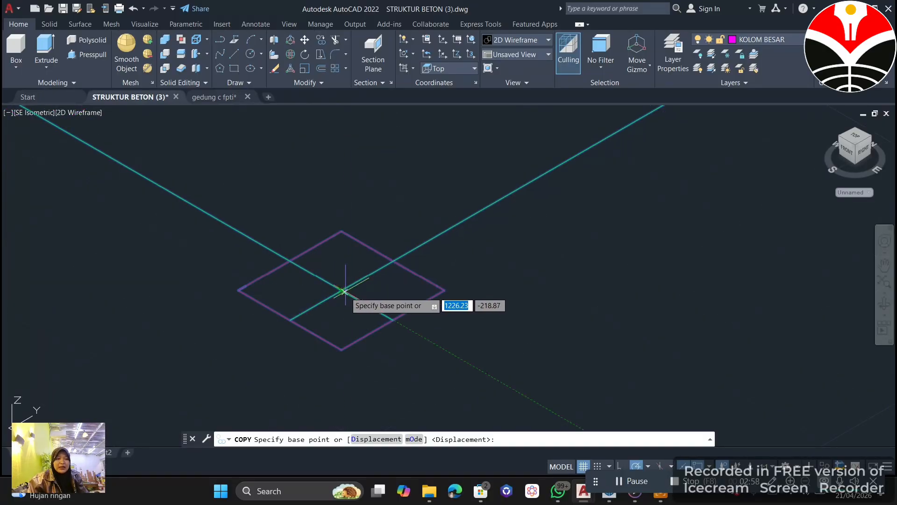
{"action": "left_click", "coordinate": [342, 291]}
Step: Place the copy on the top end of the farthest plan's near corner column line and finish the Copy command
{"action": "scroll", "coordinate": [342, 291], "scroll_direction": "down", "scroll_amount": 6}
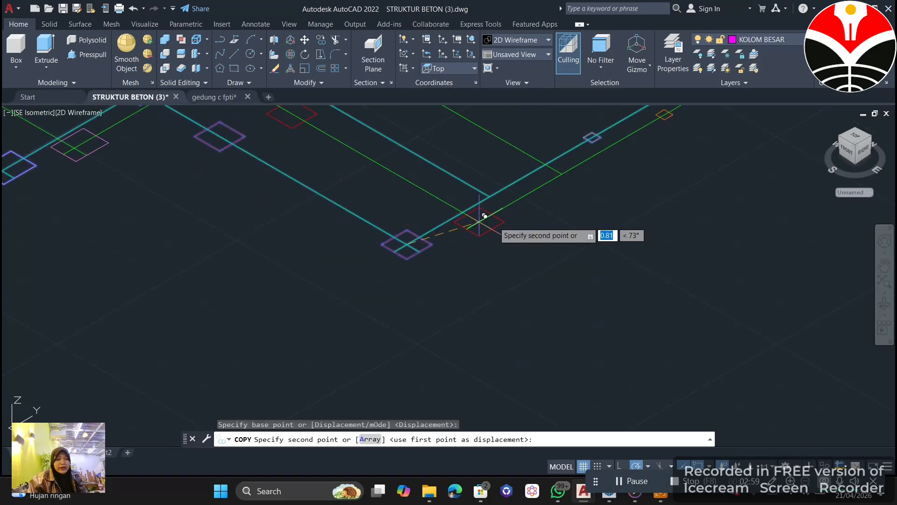
{"action": "middle_click_drag", "start_coordinate": [579, 296], "coordinate": [330, 427]}
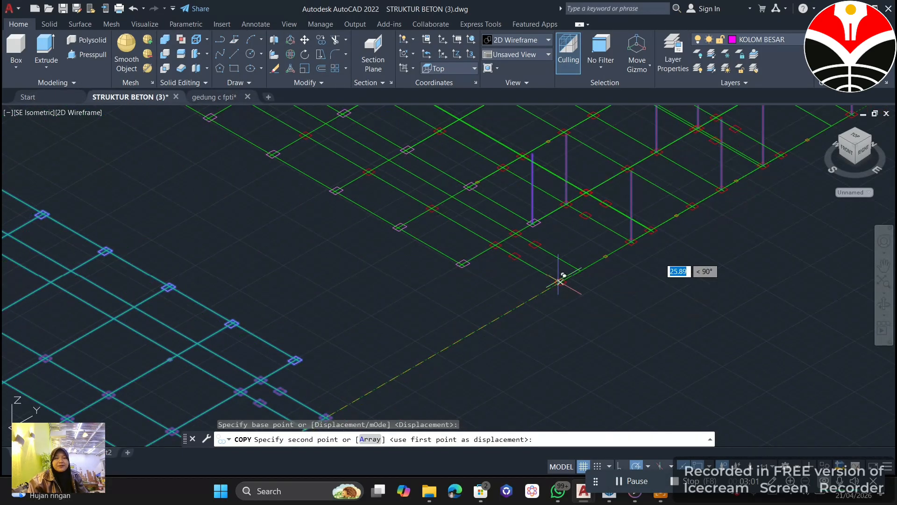
{"action": "scroll", "coordinate": [554, 226], "scroll_direction": "up", "scroll_amount": 4}
{"action": "middle_click_drag", "start_coordinate": [556, 208], "coordinate": [427, 313]}
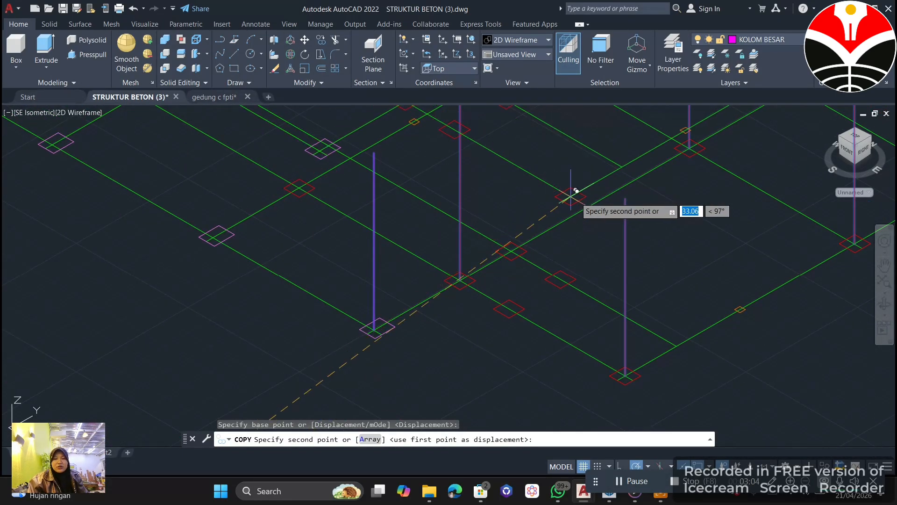
{"action": "scroll", "coordinate": [576, 197], "scroll_direction": "up", "scroll_amount": 5}
{"action": "middle_click_drag", "start_coordinate": [716, 194], "coordinate": [356, 241]}
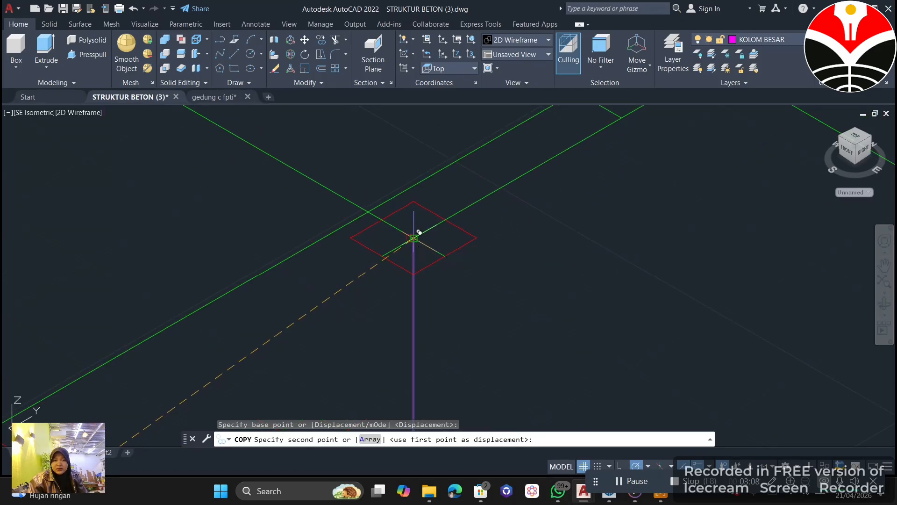
{"action": "left_click", "coordinate": [414, 239]}
{"action": "key", "text": "Escape"}
Step: Copy the grouped column lines upward from the bottom to the top end of the farthest plan's near corner column line
{"action": "scroll", "coordinate": [545, 276], "scroll_direction": "down", "scroll_amount": 6}
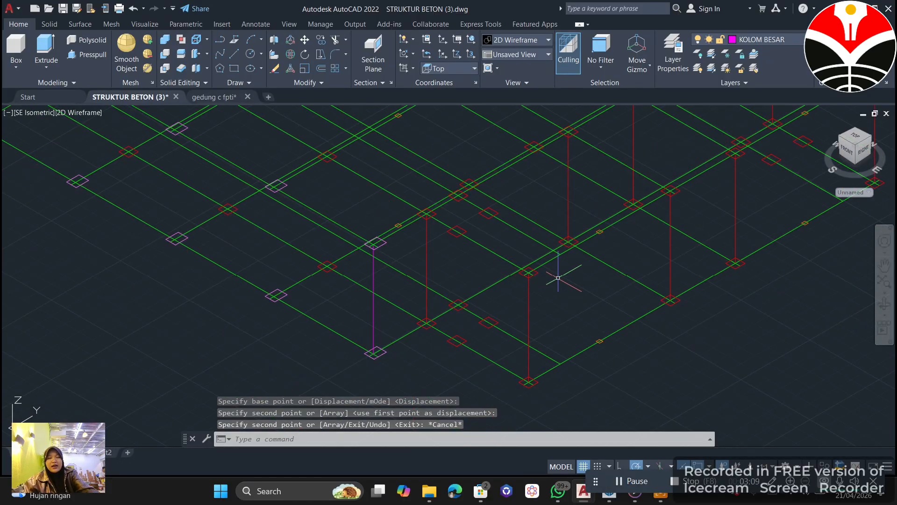
{"action": "scroll", "coordinate": [603, 257], "scroll_direction": "up", "scroll_amount": 2}
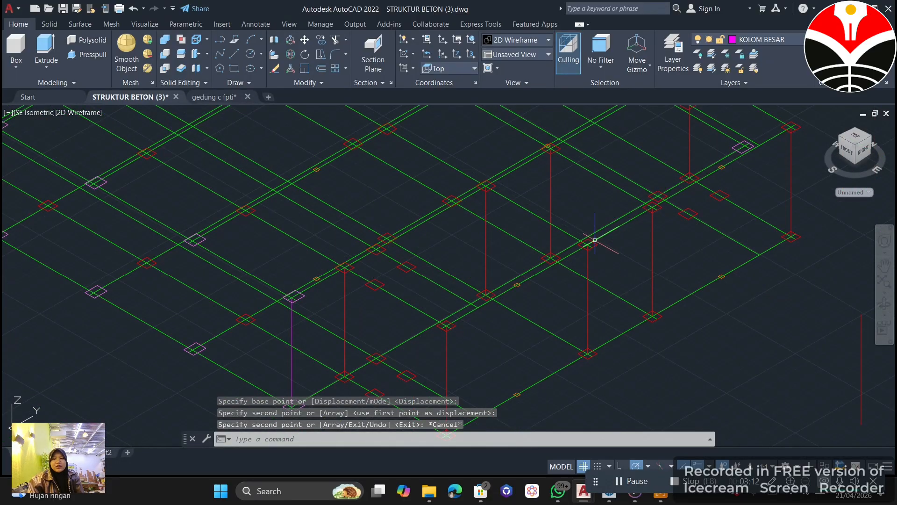
{"action": "scroll", "coordinate": [627, 245], "scroll_direction": "down", "scroll_amount": 2}
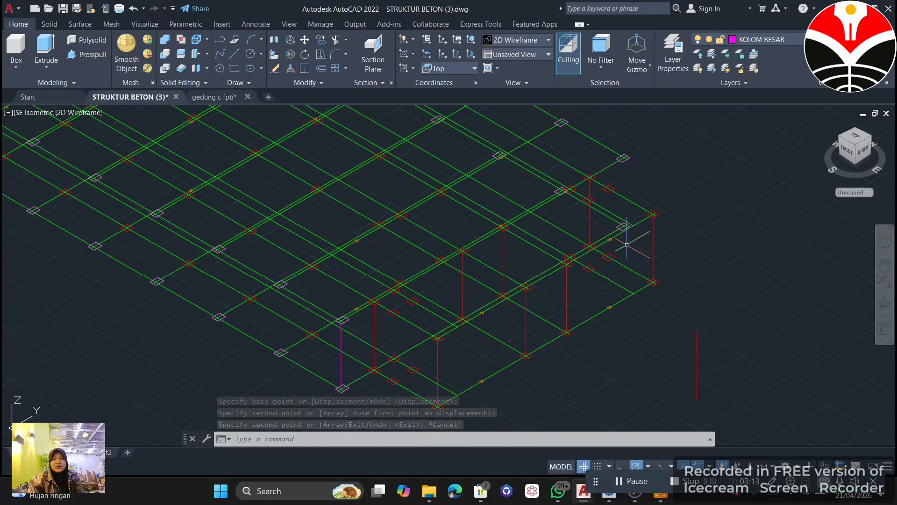
{"action": "middle_click_drag", "start_coordinate": [522, 326], "coordinate": [518, 311]}
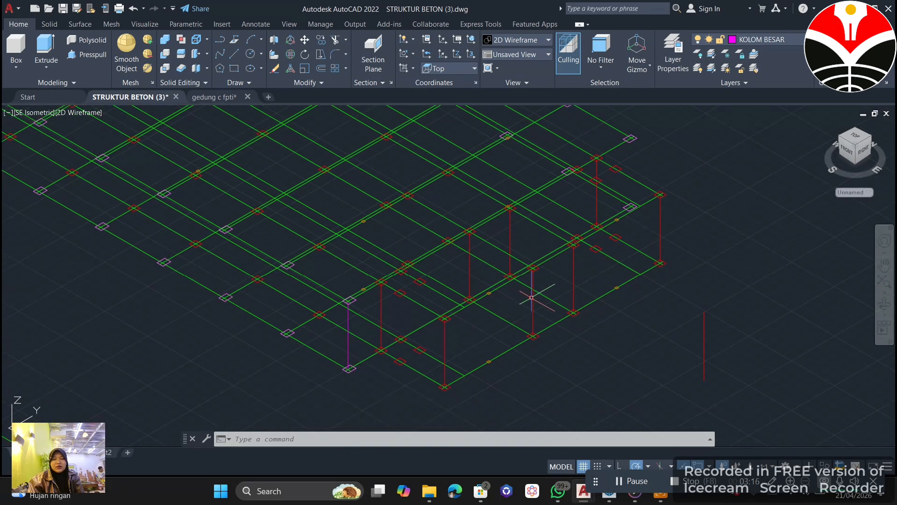
{"action": "right_click", "coordinate": [532, 297]}
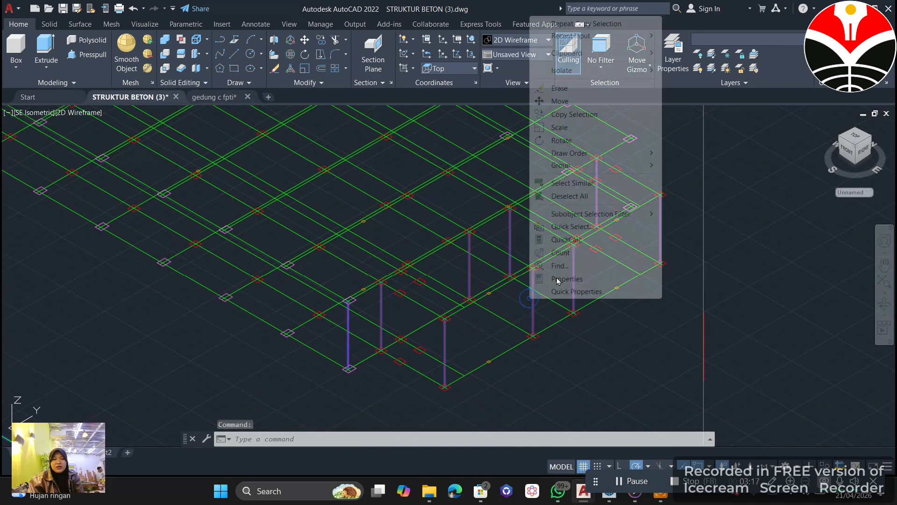
{"action": "left_click", "coordinate": [606, 113]}
{"action": "scroll", "coordinate": [447, 402], "scroll_direction": "up", "scroll_amount": 4}
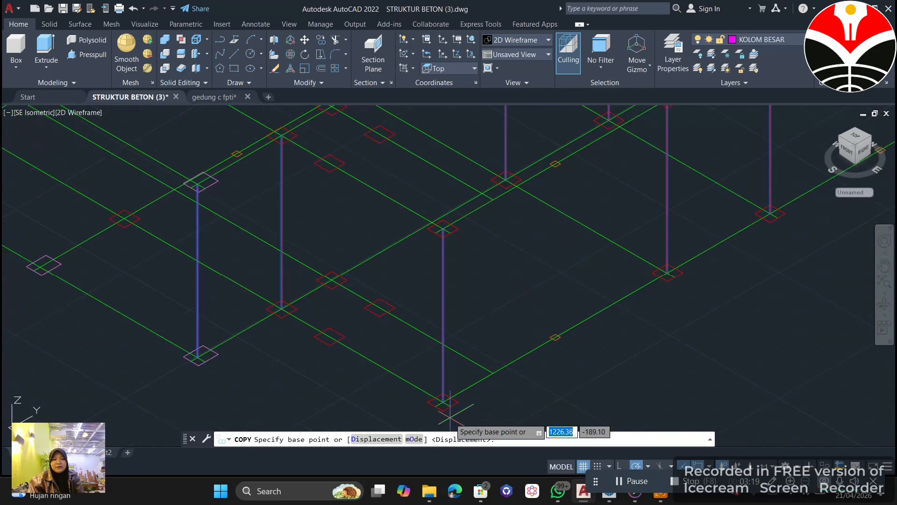
{"action": "scroll", "coordinate": [449, 414], "scroll_direction": "up", "scroll_amount": 6}
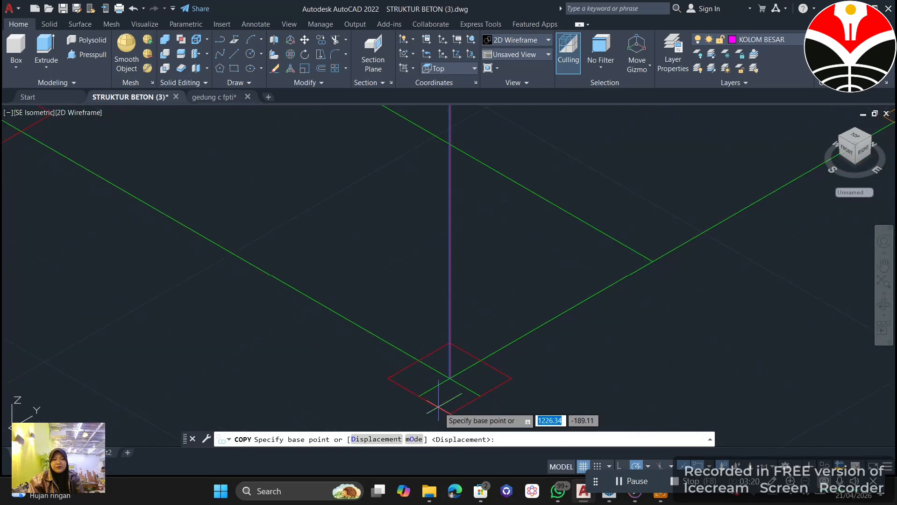
{"action": "left_click", "coordinate": [450, 378]}
{"action": "scroll", "coordinate": [450, 367], "scroll_direction": "down", "scroll_amount": 8}
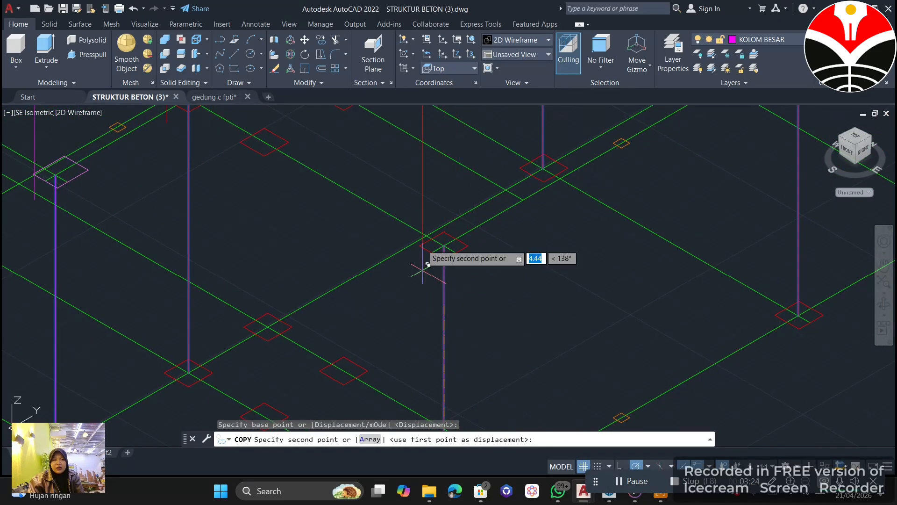
{"action": "scroll", "coordinate": [427, 265], "scroll_direction": "up", "scroll_amount": 4}
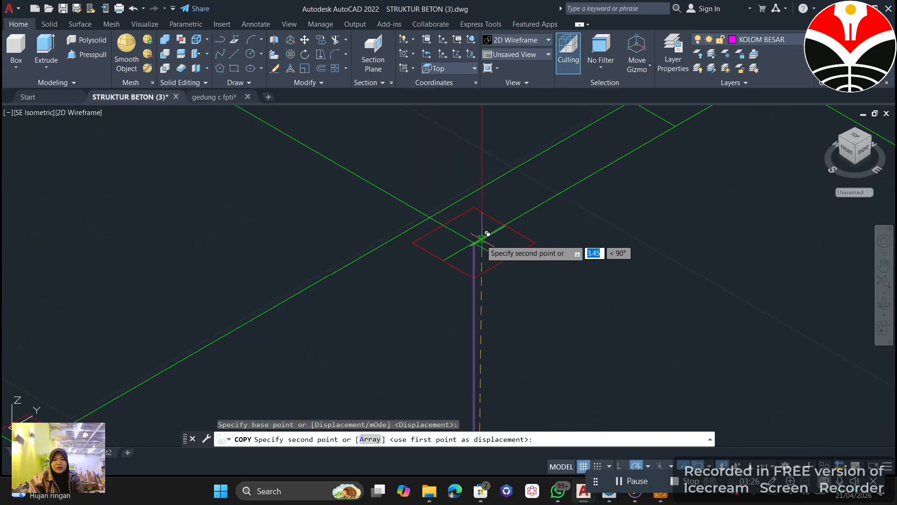
{"action": "left_click", "coordinate": [474, 243]}
{"action": "key", "text": "Escape"}
Step: Start copying the nearest grouped plan with column outlines, with the base point at the grid intersection inside its near corner column outline
{"action": "scroll", "coordinate": [473, 243], "scroll_direction": "down", "scroll_amount": 4}
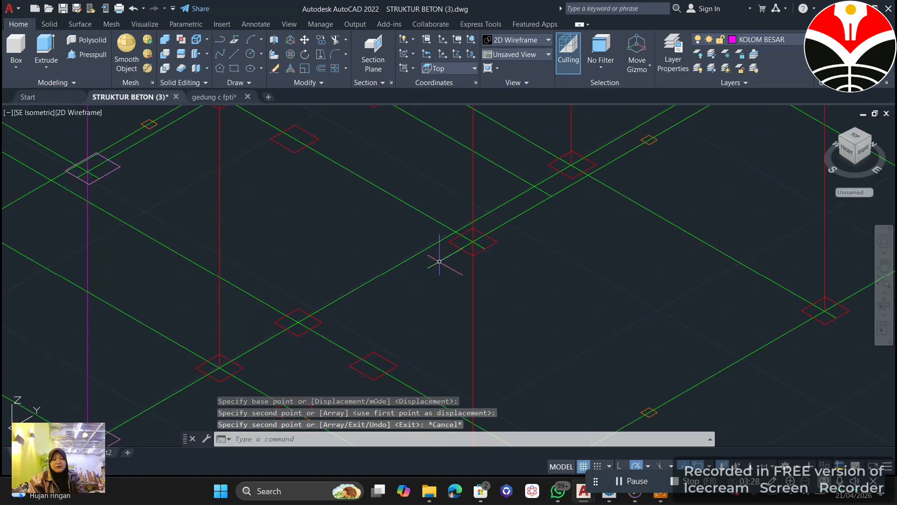
{"action": "scroll", "coordinate": [380, 278], "scroll_direction": "down", "scroll_amount": 4}
{"action": "scroll", "coordinate": [419, 282], "scroll_direction": "down", "scroll_amount": 2}
{"action": "middle_click_drag", "start_coordinate": [360, 295], "coordinate": [453, 270]}
{"action": "scroll", "coordinate": [418, 283], "scroll_direction": "down", "scroll_amount": 2}
{"action": "scroll", "coordinate": [311, 337], "scroll_direction": "down", "scroll_amount": 3}
{"action": "middle_click_drag", "start_coordinate": [309, 337], "coordinate": [370, 288]}
{"action": "scroll", "coordinate": [337, 295], "scroll_direction": "up", "scroll_amount": 2}
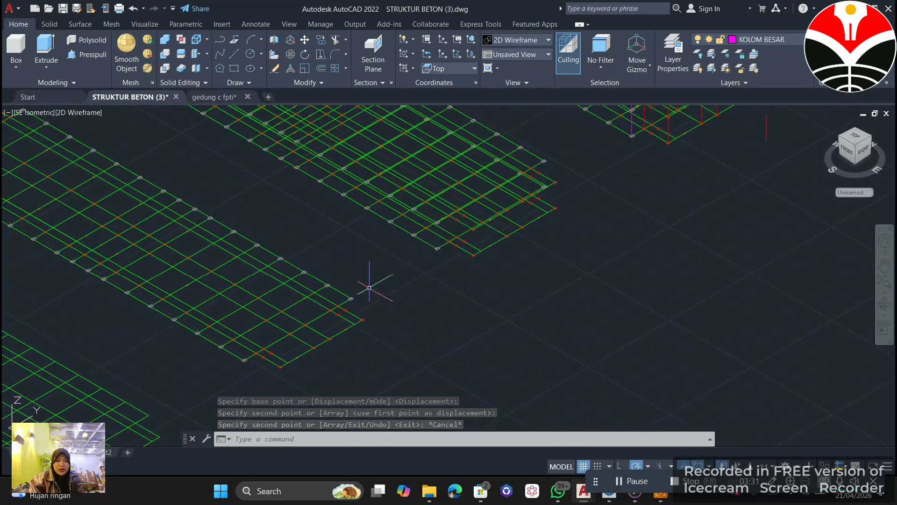
{"action": "left_click", "coordinate": [386, 333]}
{"action": "left_click", "coordinate": [282, 285]}
{"action": "right_click", "coordinate": [280, 286]}
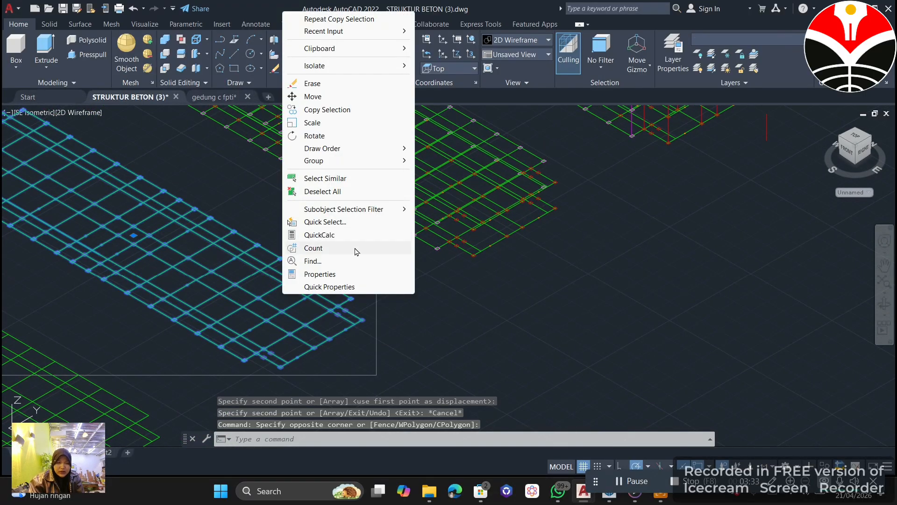
{"action": "left_click", "coordinate": [327, 110]}
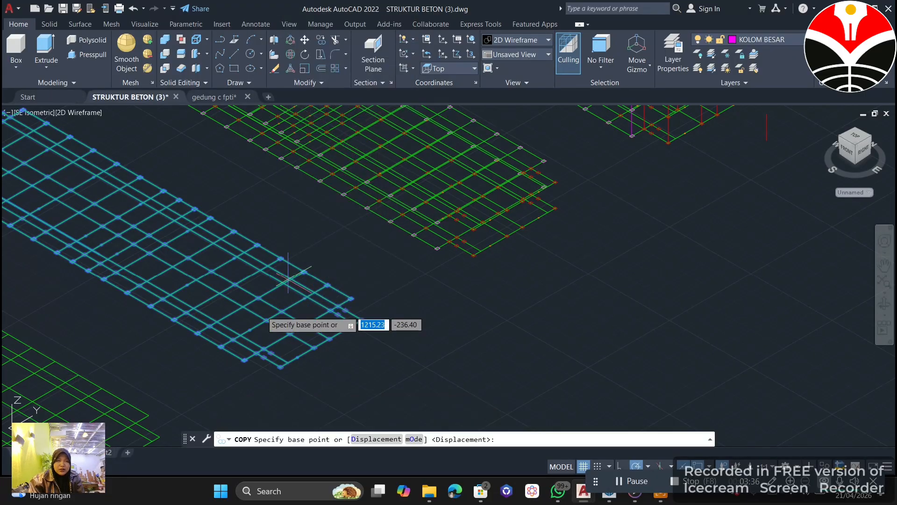
{"action": "scroll", "coordinate": [275, 374], "scroll_direction": "up", "scroll_amount": 4}
{"action": "scroll", "coordinate": [275, 374], "scroll_direction": "up", "scroll_amount": 6}
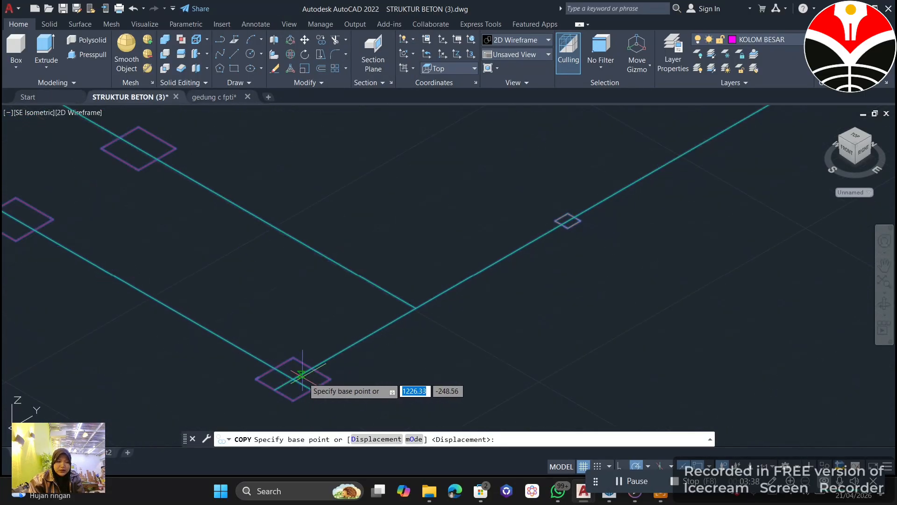
{"action": "left_click", "coordinate": [291, 379]}
Step: Place the plan copy on the top end of the farthest structure's second-storey near corner column line and finish the Copy command
{"action": "scroll", "coordinate": [581, 224], "scroll_direction": "down", "scroll_amount": 8}
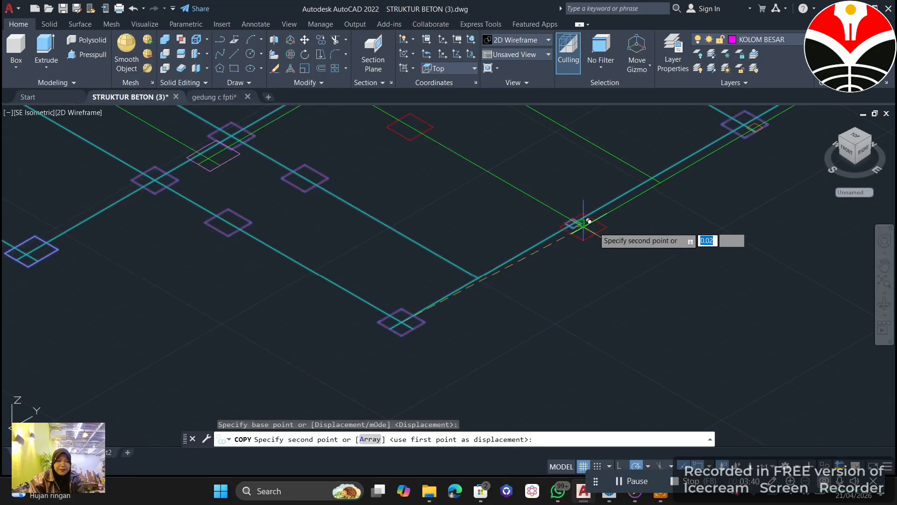
{"action": "middle_click_drag", "start_coordinate": [506, 238], "coordinate": [251, 405]}
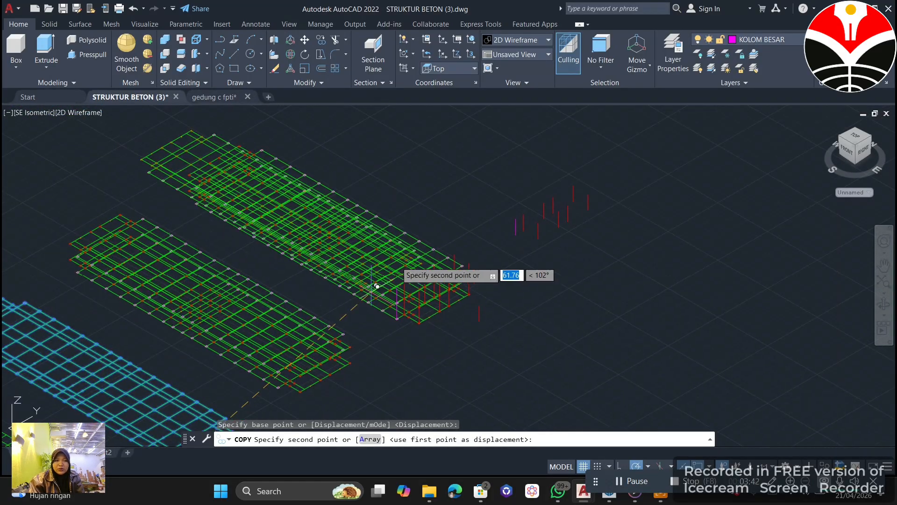
{"action": "scroll", "coordinate": [377, 284], "scroll_direction": "up", "scroll_amount": 7}
{"action": "scroll", "coordinate": [437, 292], "scroll_direction": "up", "scroll_amount": 5}
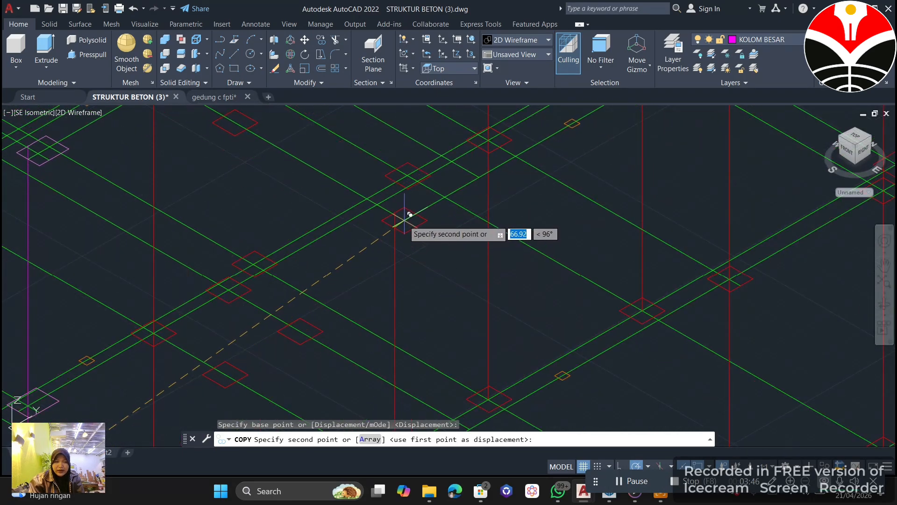
{"action": "left_click", "coordinate": [396, 213]}
{"action": "scroll", "coordinate": [411, 293], "scroll_direction": "down", "scroll_amount": 3}
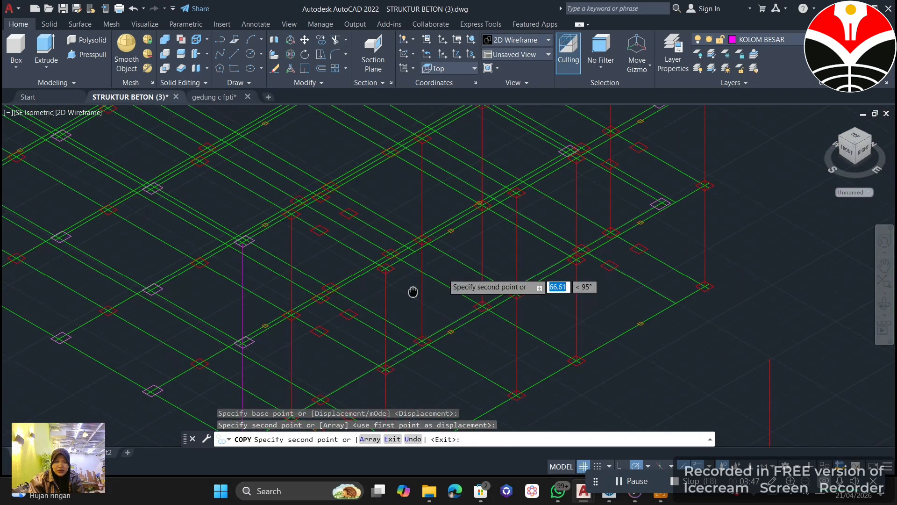
{"action": "key", "text": "Return"}
{"action": "key", "text": "Escape"}
{"action": "scroll", "coordinate": [409, 293], "scroll_direction": "down", "scroll_amount": 5}
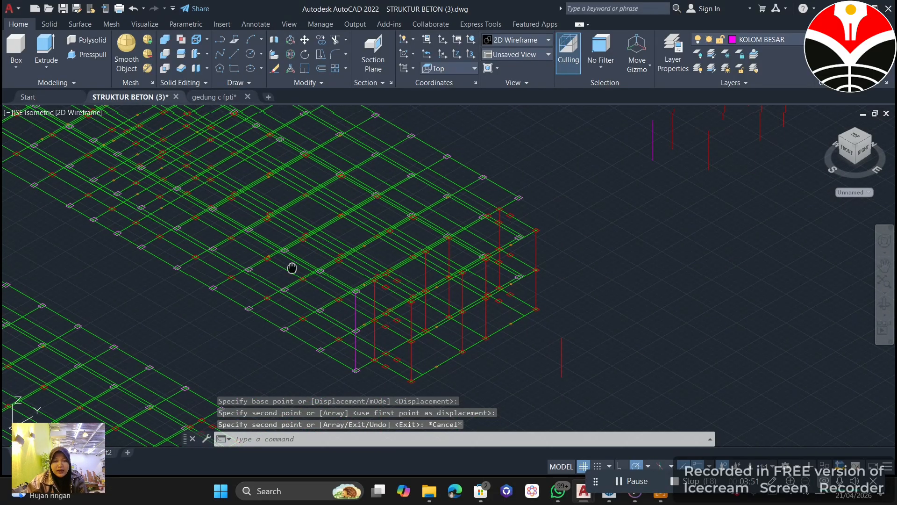
Step: Examine the stacked floor grids and column lines around the structure's near corner in the isometric view
{"action": "middle_click_drag", "start_coordinate": [290, 266], "coordinate": [314, 272]}
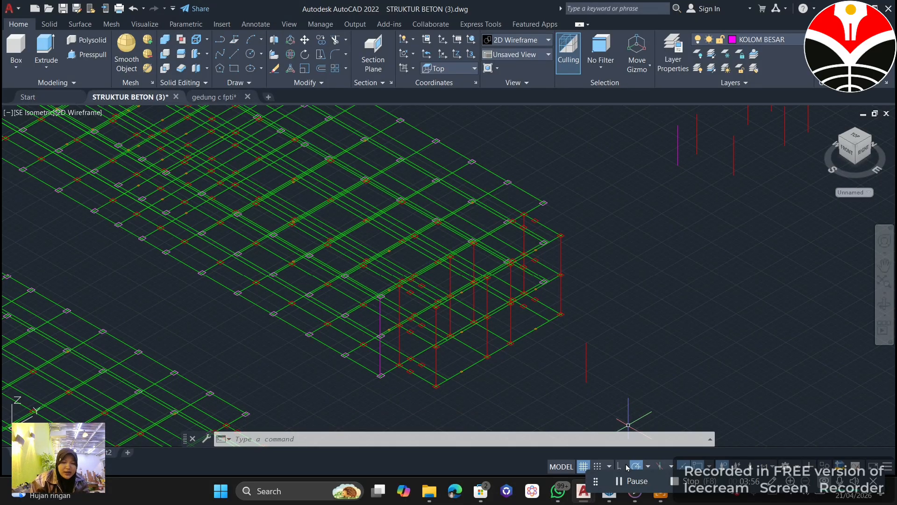
{"action": "left_click", "coordinate": [632, 481]}
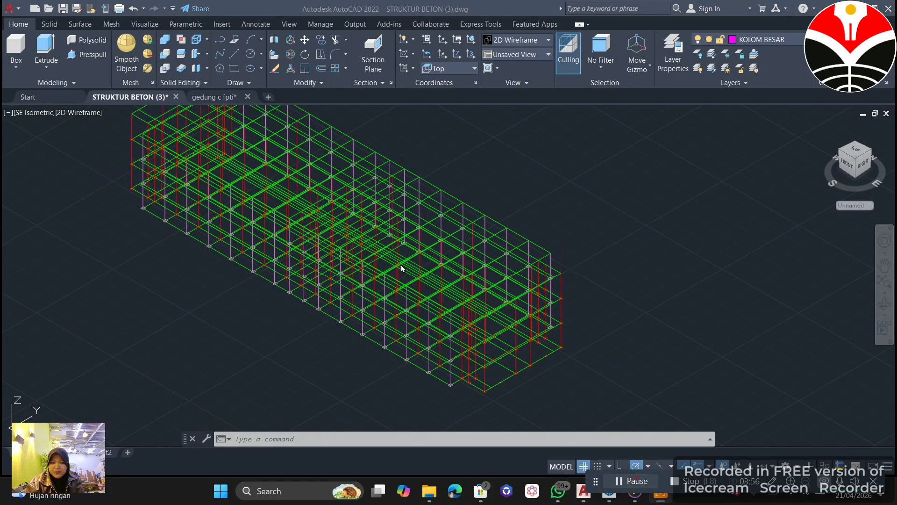
{"action": "scroll", "coordinate": [400, 254], "scroll_direction": "up", "scroll_amount": 2}
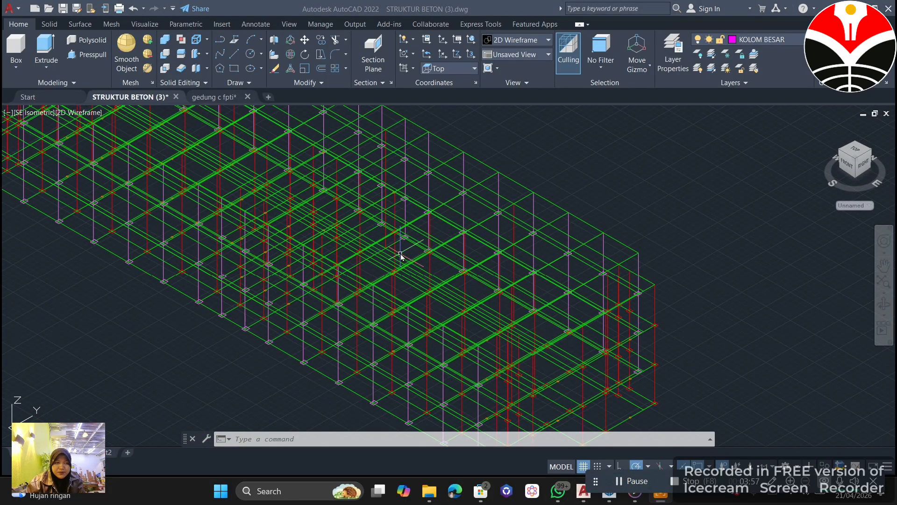
{"action": "scroll", "coordinate": [554, 312], "scroll_direction": "down", "scroll_amount": 2}
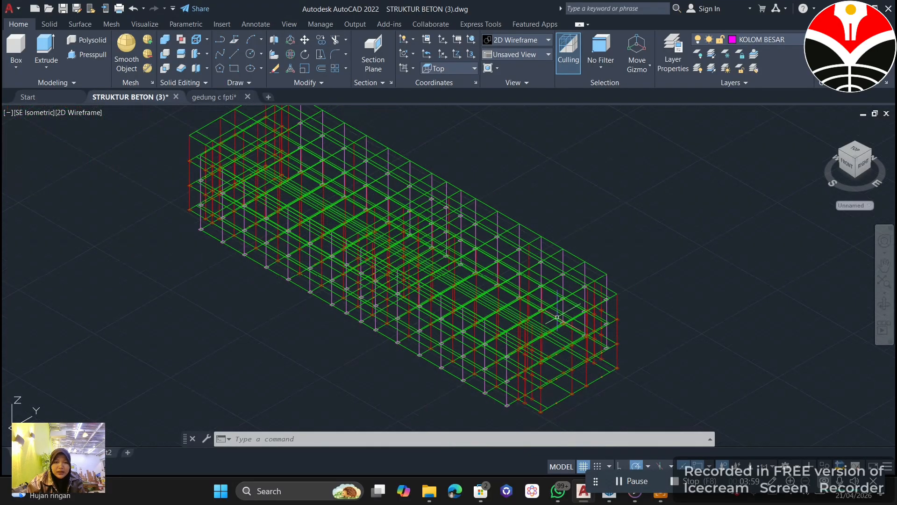
{"action": "middle_click_drag", "start_coordinate": [555, 315], "coordinate": [531, 254]}
{"action": "scroll", "coordinate": [531, 255], "scroll_direction": "up", "scroll_amount": 2}
{"action": "scroll", "coordinate": [638, 259], "scroll_direction": "up", "scroll_amount": 4}
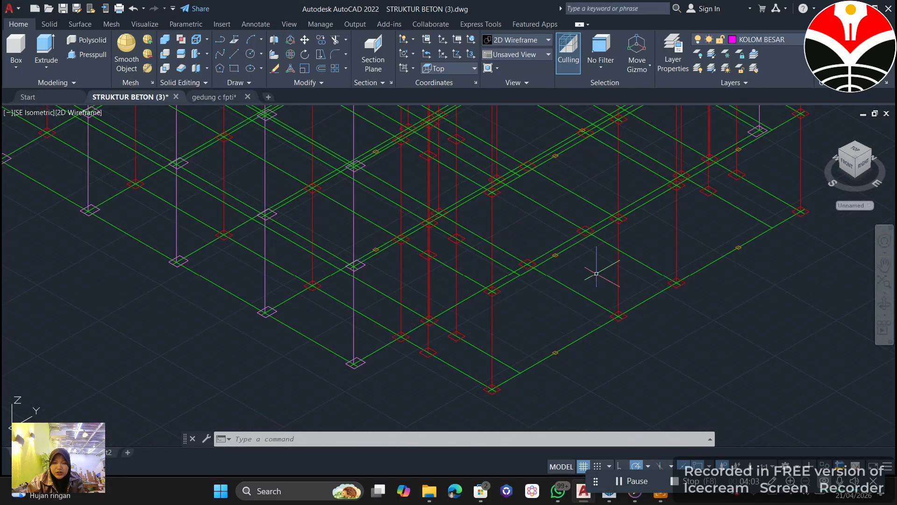
{"action": "scroll", "coordinate": [543, 306], "scroll_direction": "down", "scroll_amount": 2}
{"action": "middle_click_drag", "start_coordinate": [524, 288], "coordinate": [513, 274]}
{"action": "scroll", "coordinate": [513, 274], "scroll_direction": "up", "scroll_amount": 2}
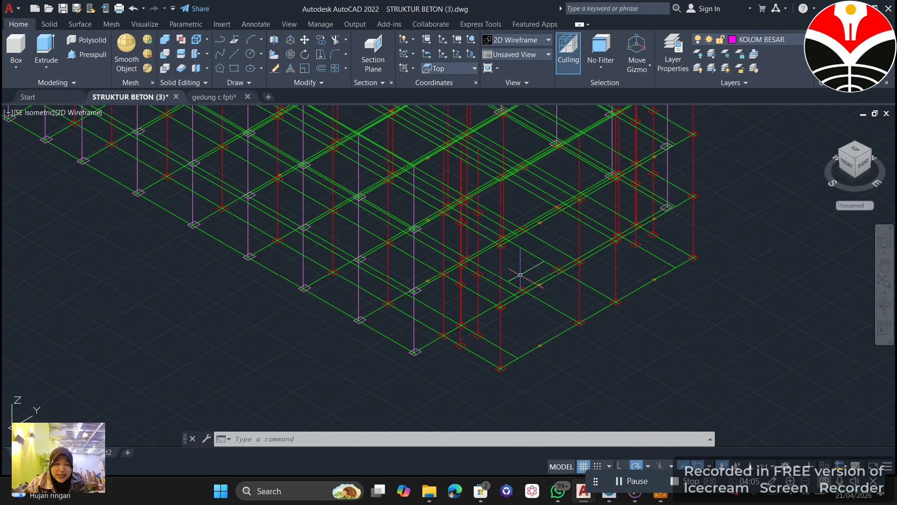
{"action": "middle_click_drag", "start_coordinate": [519, 157], "coordinate": [502, 370]}
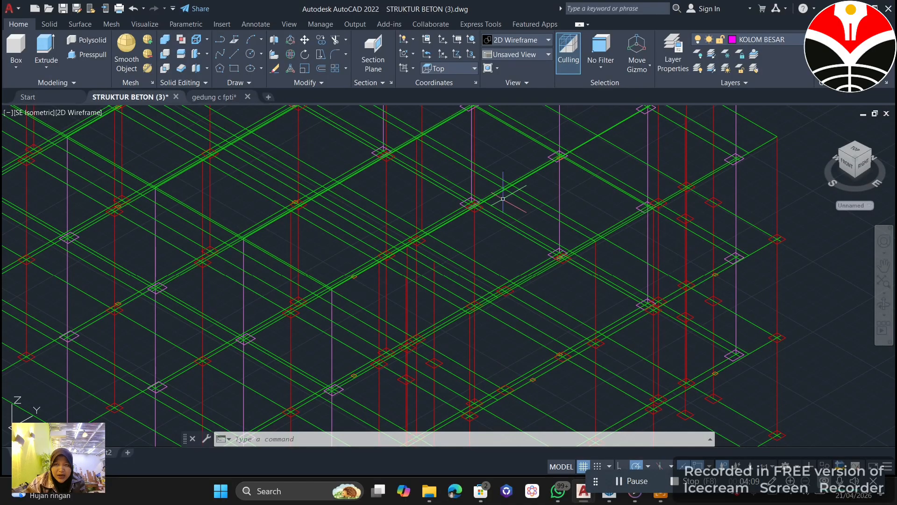
{"action": "scroll", "coordinate": [500, 194], "scroll_direction": "down", "scroll_amount": 3}
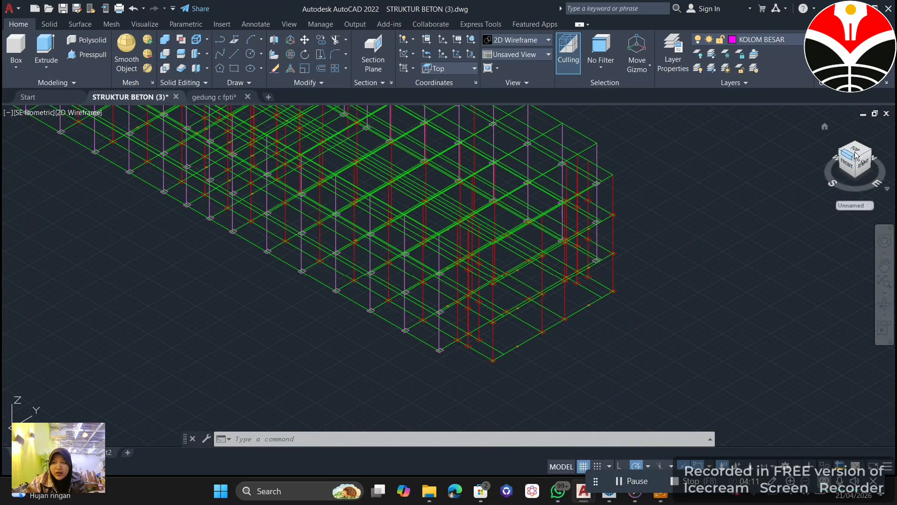
Step: Check the alignment of the structure's storeys and column lines in the Front view
{"action": "left_click", "coordinate": [847, 164]}
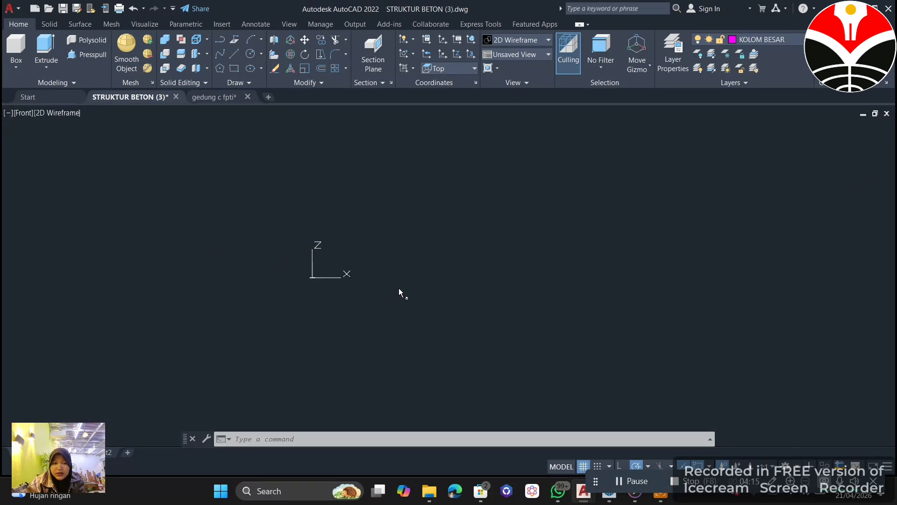
{"action": "scroll", "coordinate": [412, 279], "scroll_direction": "up", "scroll_amount": 8}
{"action": "scroll", "coordinate": [416, 275], "scroll_direction": "up", "scroll_amount": 6}
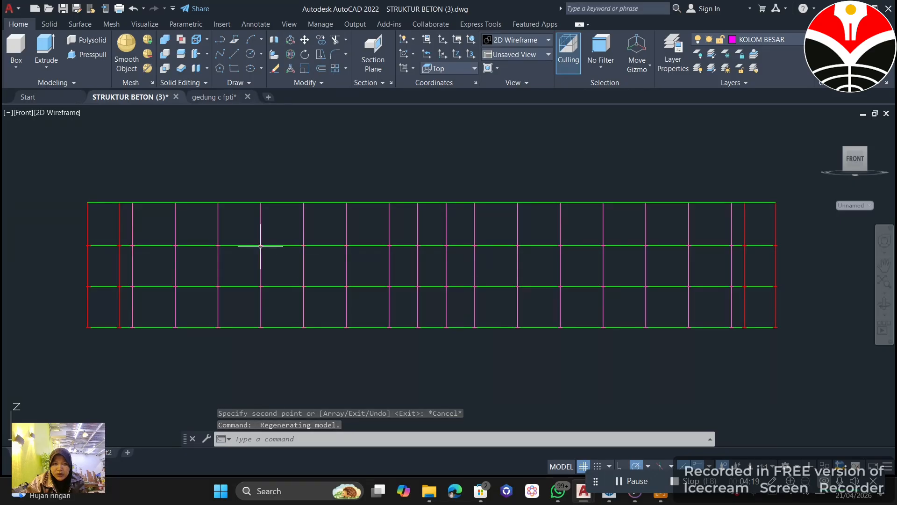
Step: Check how the stacked plans and column outlines line up in the Top view
{"action": "mouse_move", "coordinate": [836, 154]}
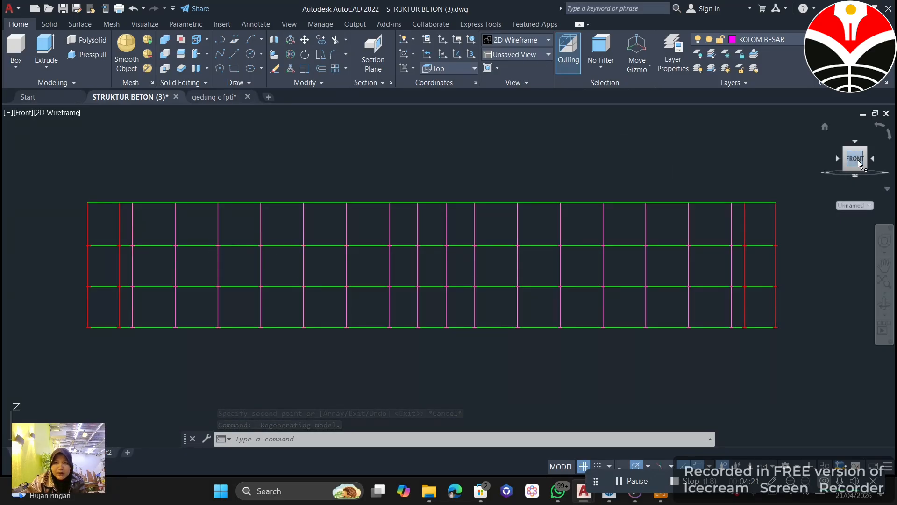
{"action": "left_click_drag", "start_coordinate": [837, 154], "coordinate": [854, 145]}
{"action": "left_click", "coordinate": [854, 145]}
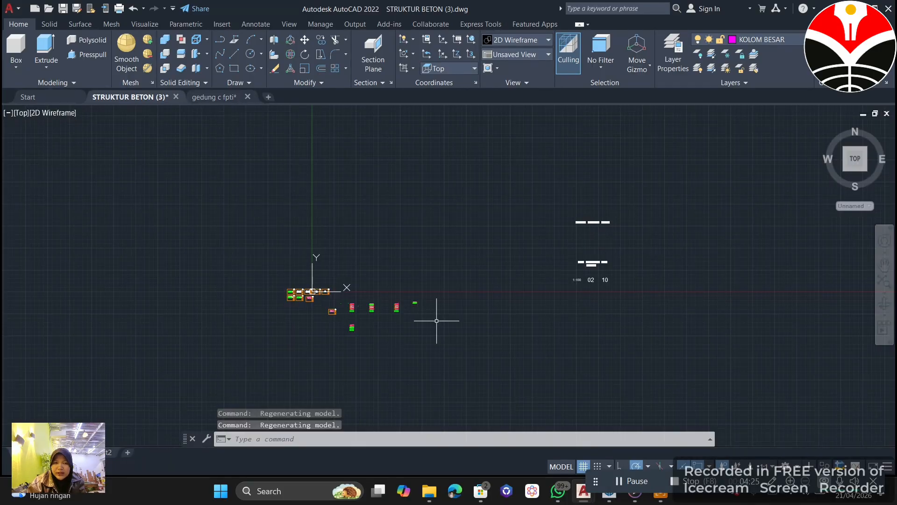
{"action": "scroll", "coordinate": [391, 313], "scroll_direction": "up", "scroll_amount": 4}
{"action": "scroll", "coordinate": [493, 276], "scroll_direction": "up", "scroll_amount": 6}
{"action": "scroll", "coordinate": [392, 316], "scroll_direction": "up", "scroll_amount": 4}
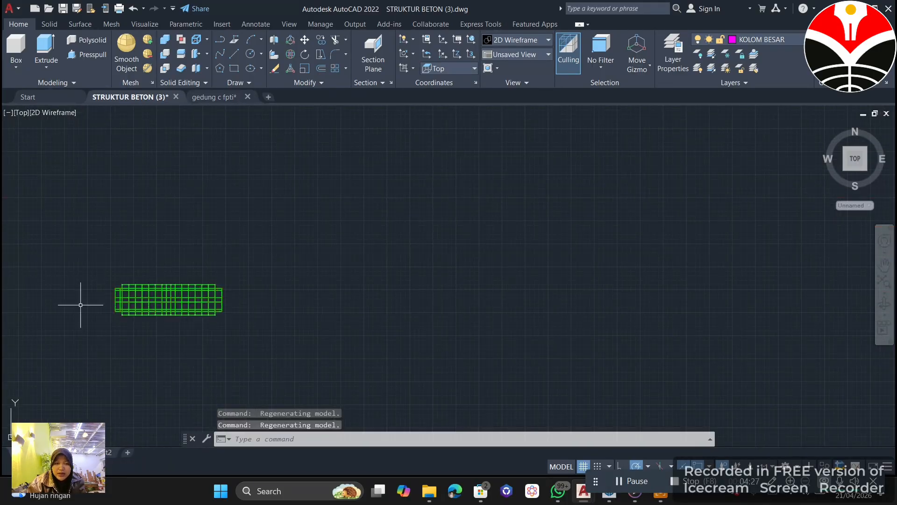
{"action": "middle_click_drag", "start_coordinate": [81, 306], "coordinate": [159, 303]}
{"action": "scroll", "coordinate": [170, 301], "scroll_direction": "up", "scroll_amount": 6}
{"action": "scroll", "coordinate": [276, 267], "scroll_direction": "up", "scroll_amount": 4}
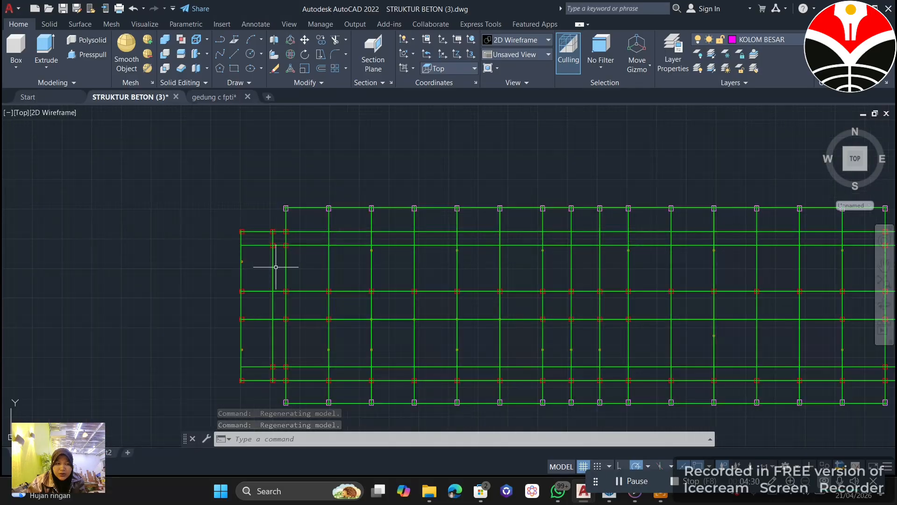
{"action": "scroll", "coordinate": [368, 281], "scroll_direction": "down", "scroll_amount": 4}
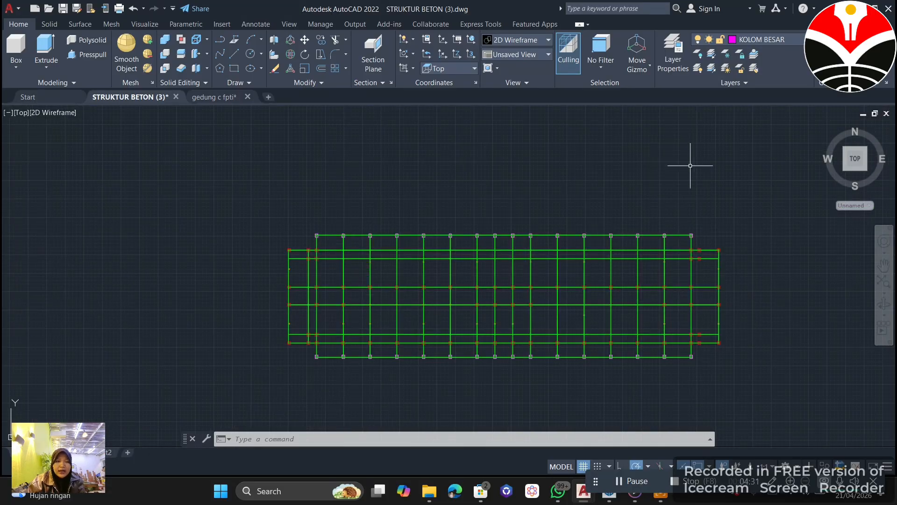
Step: Return to the SE Isometric view and inspect the complete three-storey structure
{"action": "mouse_move", "coordinate": [824, 176]}
{"action": "left_click", "coordinate": [866, 169]}
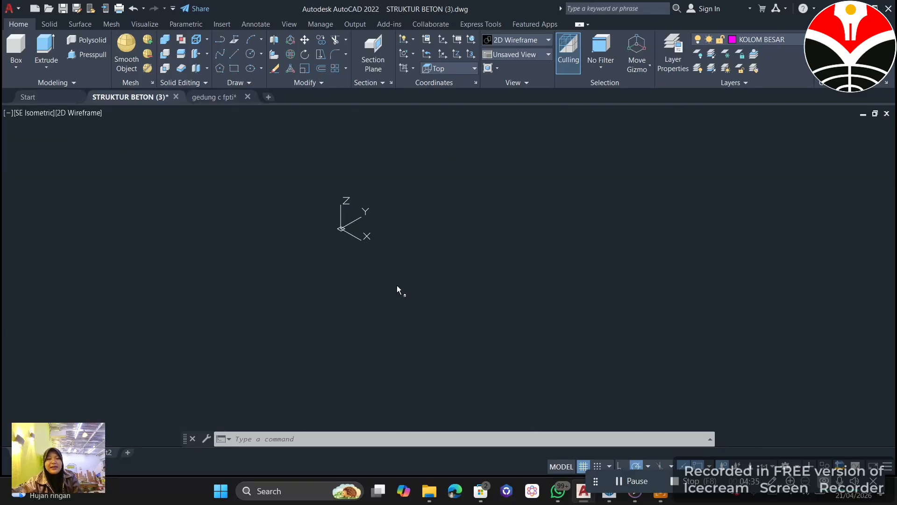
{"action": "scroll", "coordinate": [397, 286], "scroll_direction": "up", "scroll_amount": 5}
{"action": "scroll", "coordinate": [370, 262], "scroll_direction": "up", "scroll_amount": 8}
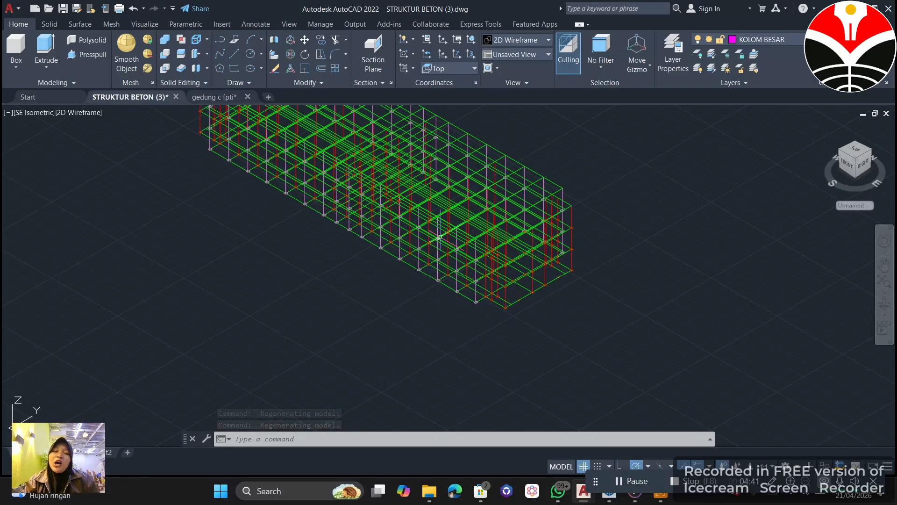
{"action": "scroll", "coordinate": [471, 245], "scroll_direction": "up", "scroll_amount": 2}
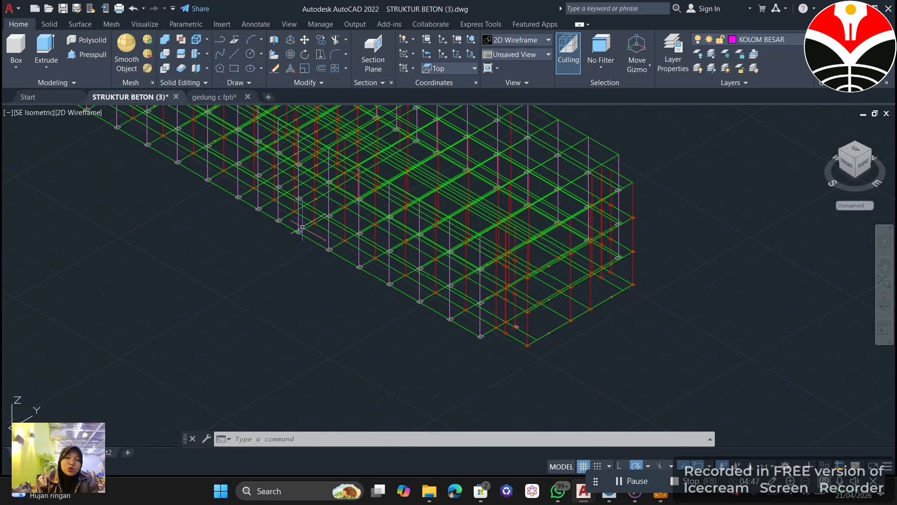
{"action": "scroll", "coordinate": [302, 227], "scroll_direction": "down", "scroll_amount": 2}
{"action": "middle_click_drag", "start_coordinate": [262, 157], "coordinate": [284, 210]}
{"action": "scroll", "coordinate": [284, 210], "scroll_direction": "up", "scroll_amount": 2}
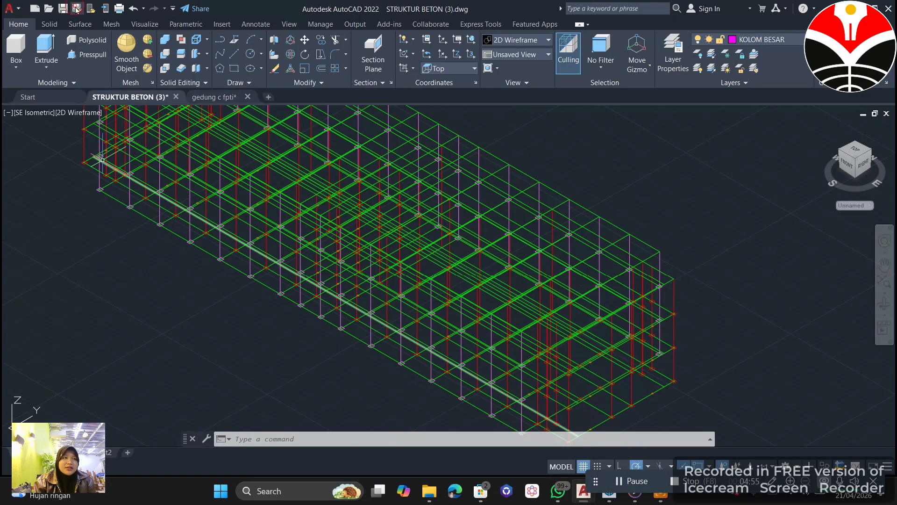
Step: Save the drawing as an AutoCAD 2013/LT2013 DXF file in Documents, named STRUKTUR BETON plus the author's first name
{"action": "left_click", "coordinate": [76, 9]}
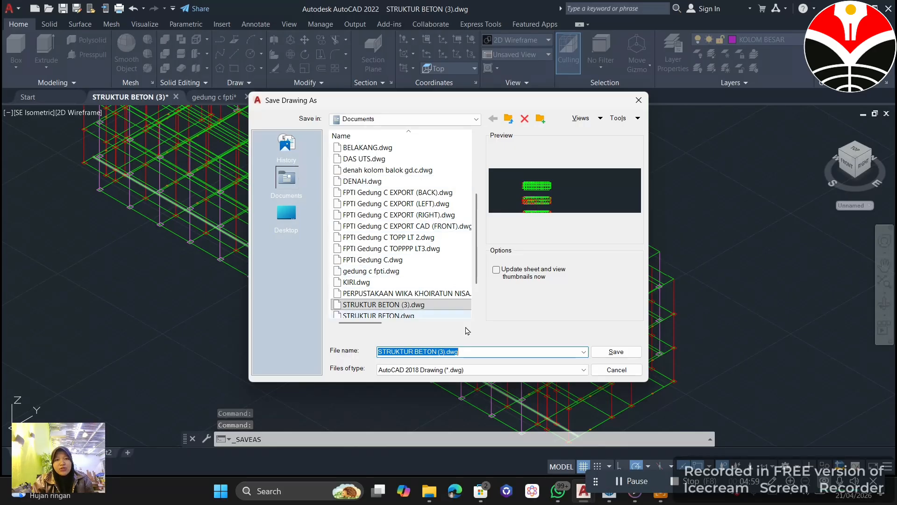
{"action": "left_click", "coordinate": [507, 356]}
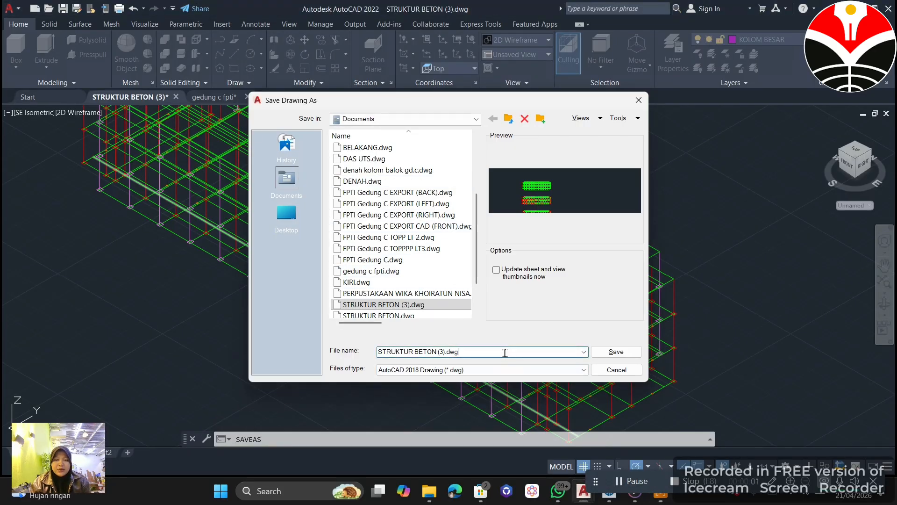
{"action": "left_click_drag", "start_coordinate": [505, 354], "coordinate": [373, 354]}
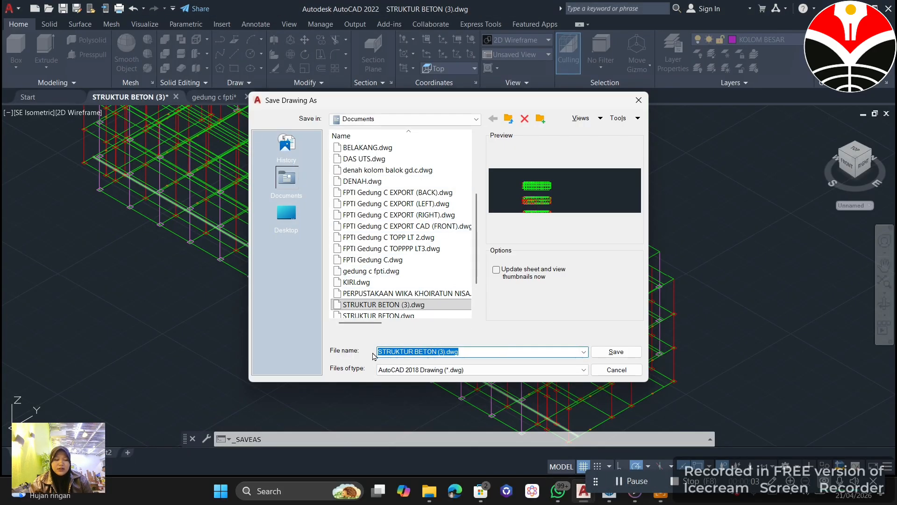
{"action": "type", "text": "STRUKTUR BE"}
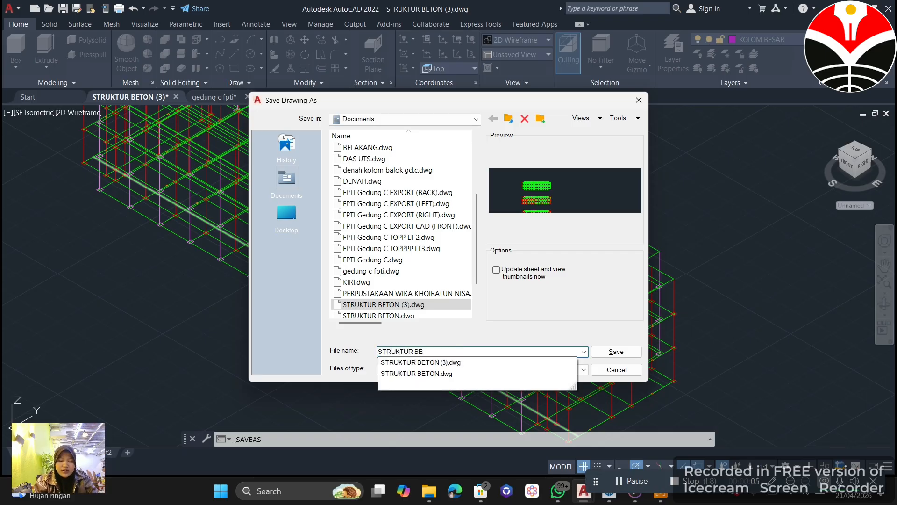
{"action": "type", "text": "TON WIKA"}
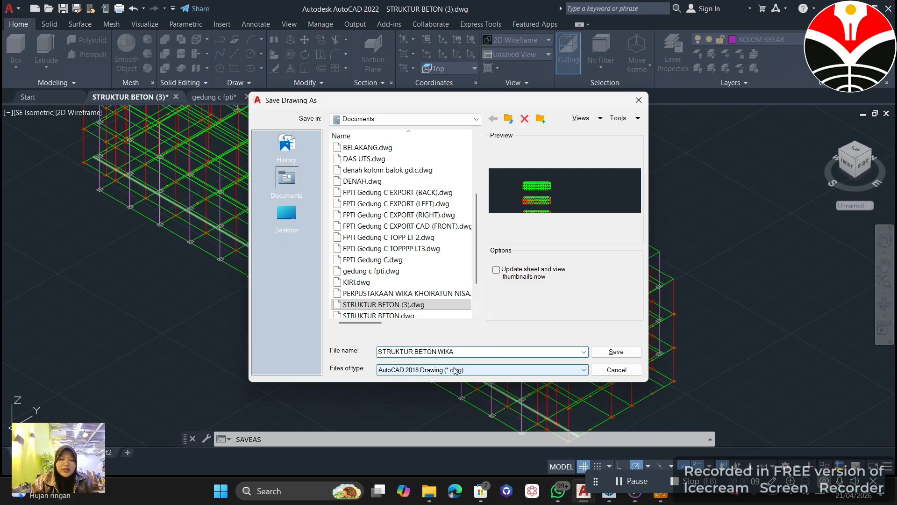
{"action": "left_click", "coordinate": [519, 370]}
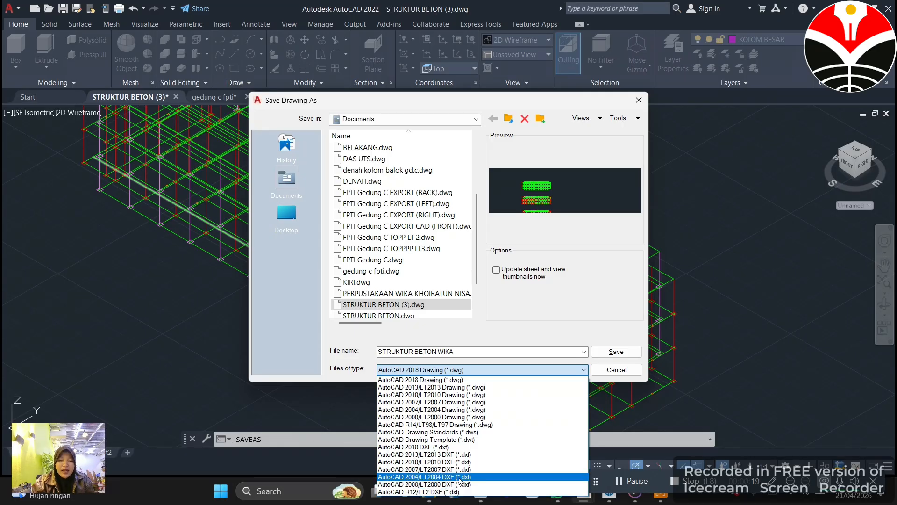
{"action": "left_click", "coordinate": [458, 454]}
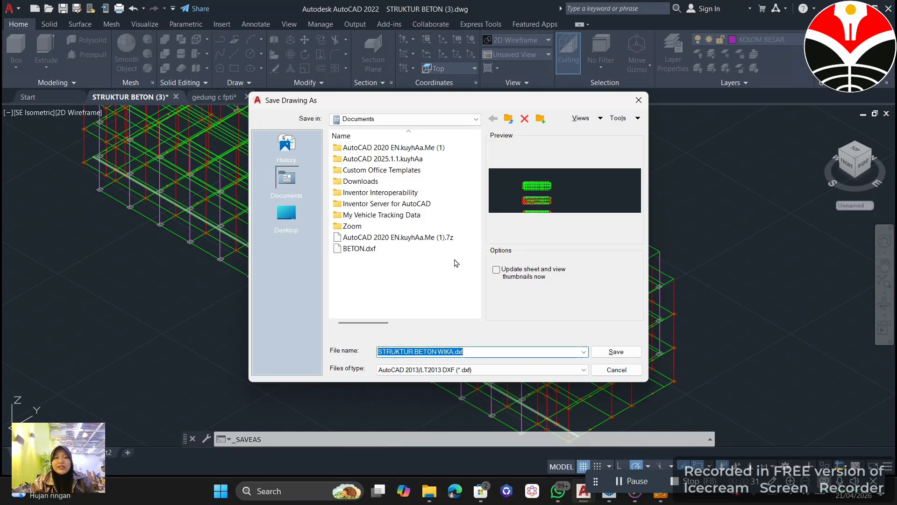
{"action": "left_click", "coordinate": [615, 352]}
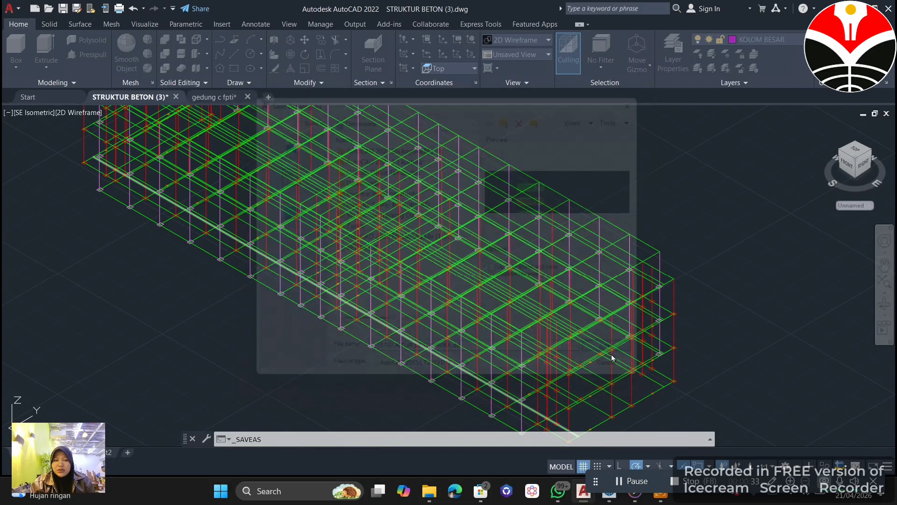
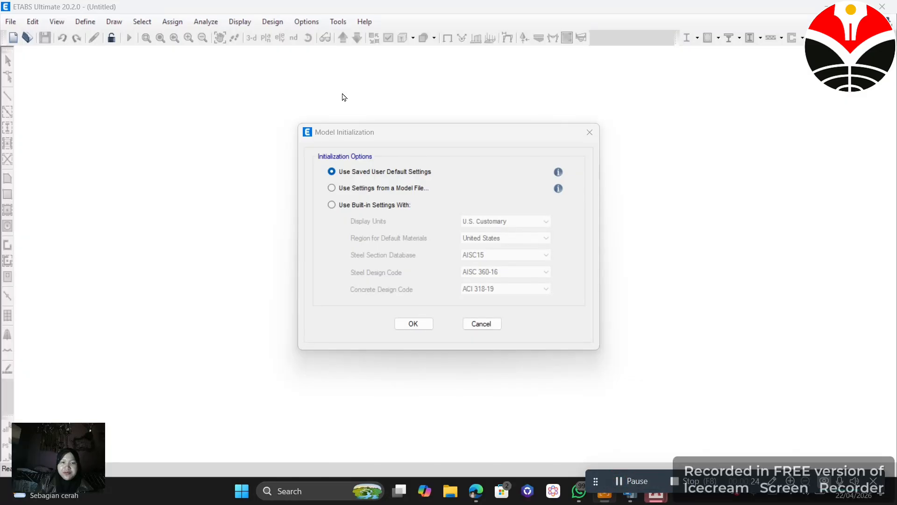
Step: In ETABS, initialize the new model using built-in settings with Metric SI display units
{"action": "left_click", "coordinate": [332, 204]}
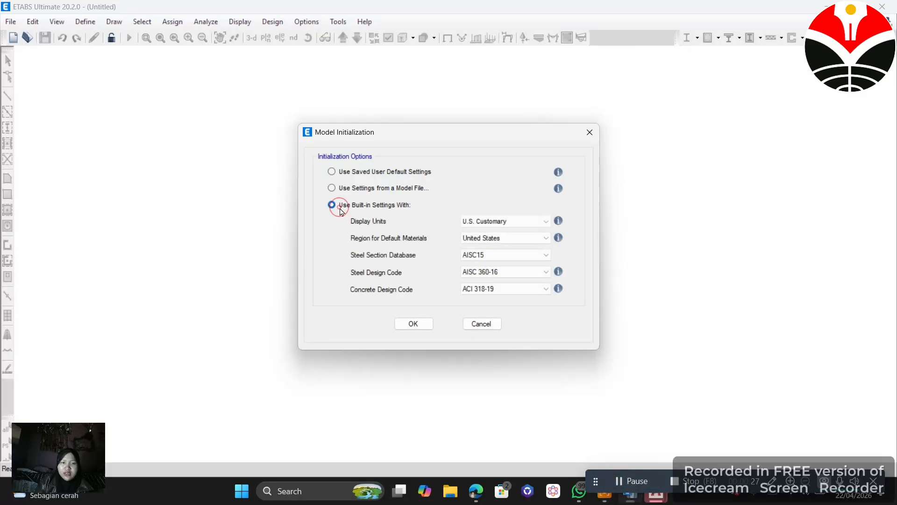
{"action": "left_click", "coordinate": [520, 238]}
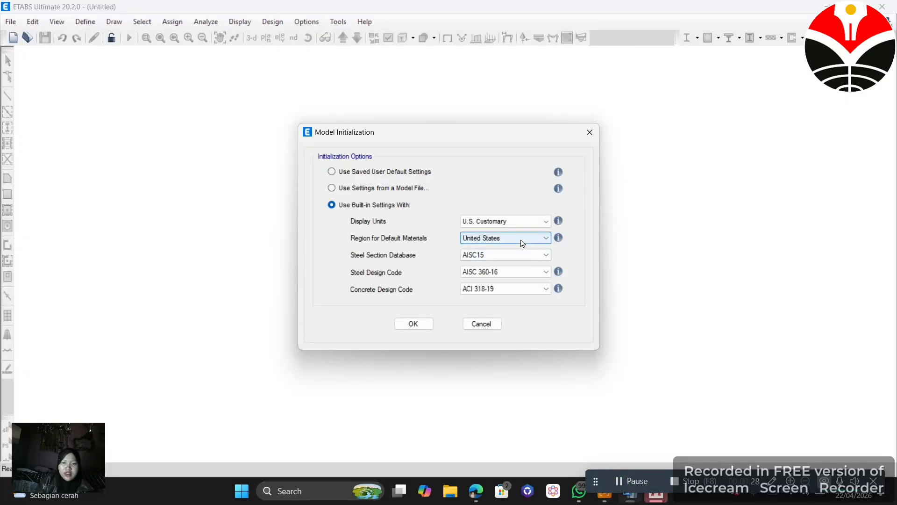
{"action": "left_click", "coordinate": [522, 241]}
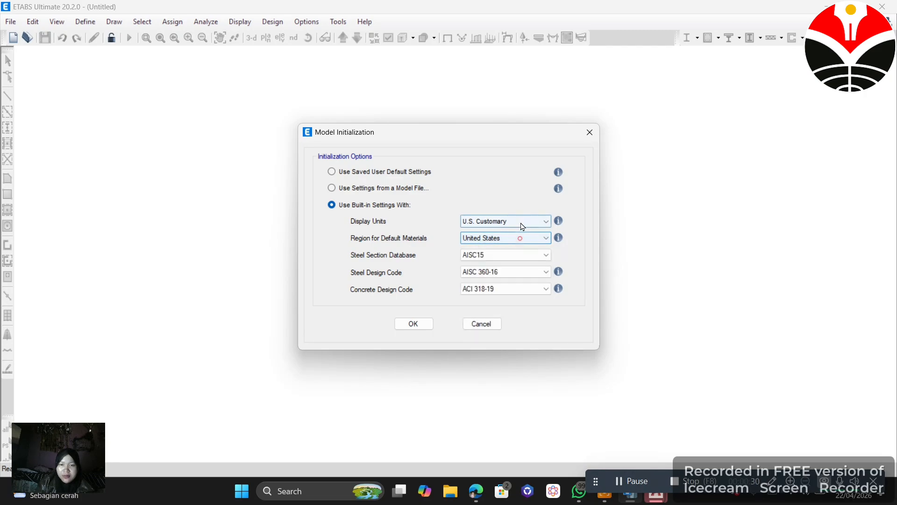
{"action": "left_click", "coordinate": [521, 222]}
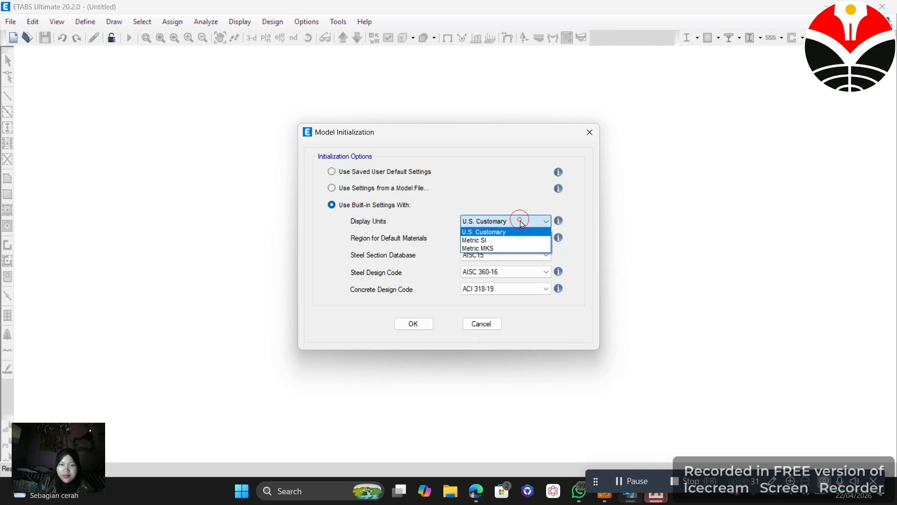
{"action": "left_click", "coordinate": [509, 243]}
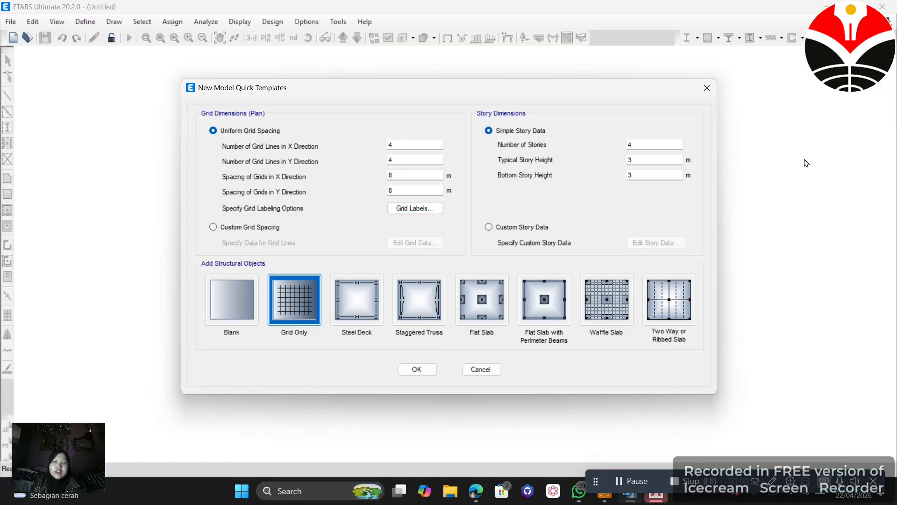
Step: Create a blank model with typical and bottom story heights of 3.45 m
{"action": "left_click", "coordinate": [663, 160]}
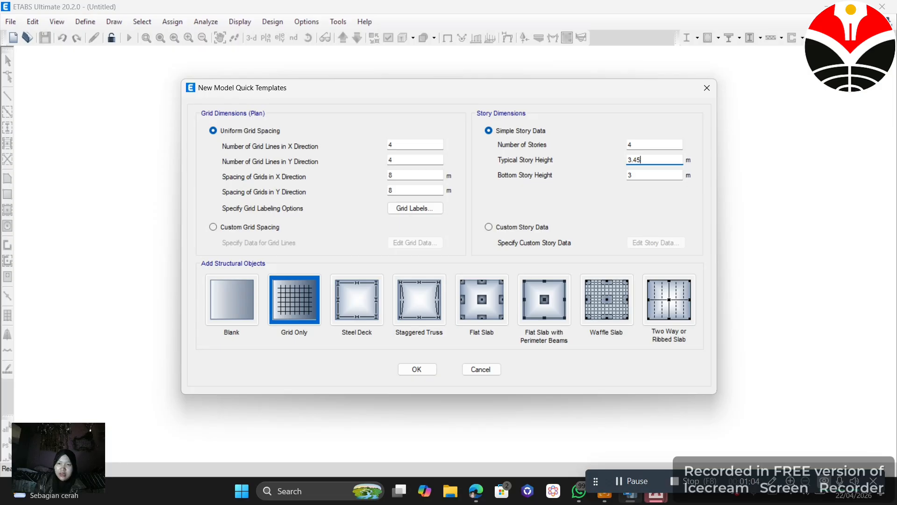
{"action": "left_click", "coordinate": [655, 175]}
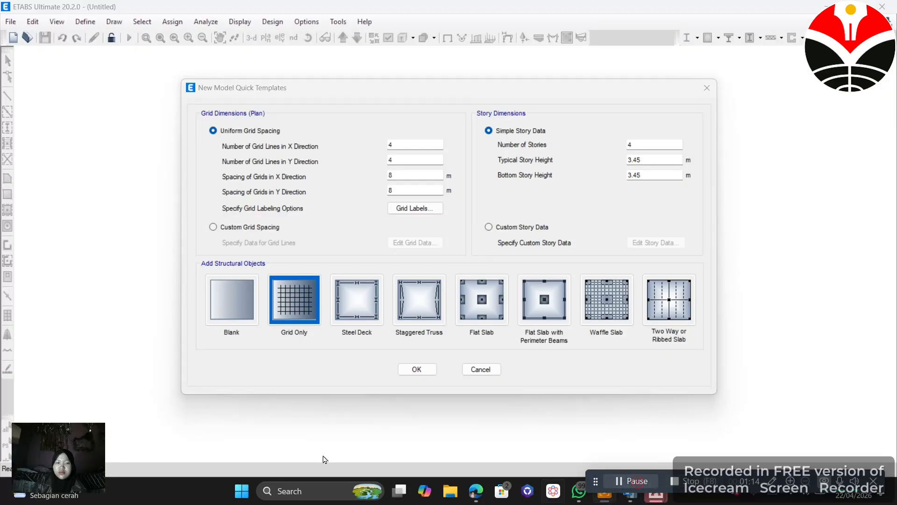
{"action": "left_click", "coordinate": [236, 316]}
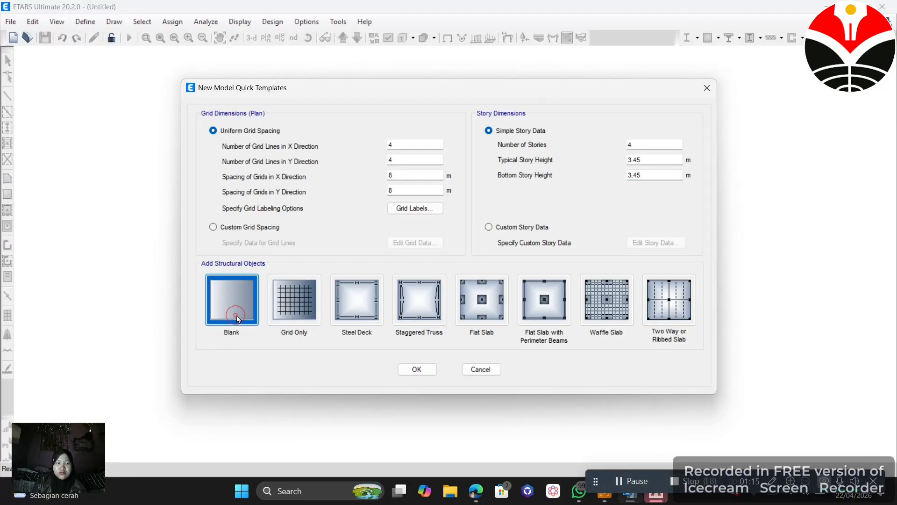
{"action": "left_click", "coordinate": [408, 373]}
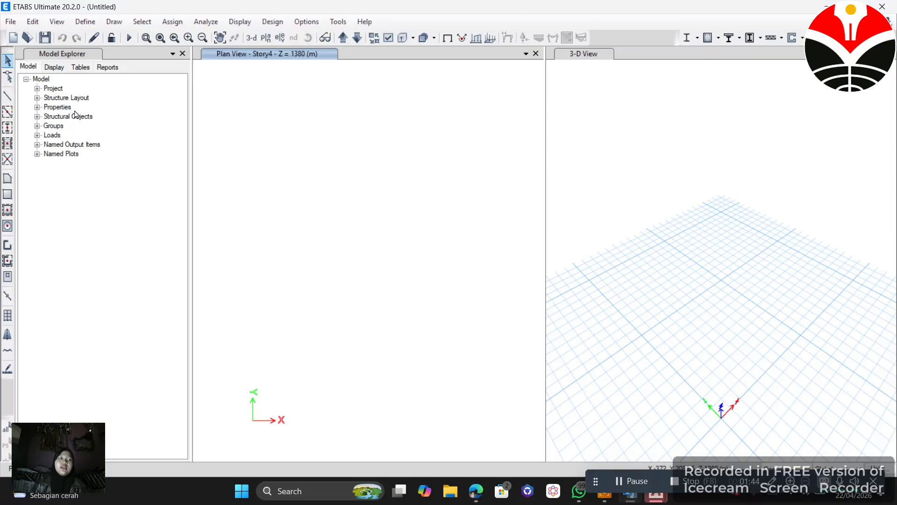
Step: Add a new rectangular concrete frame section property named K35/35
{"action": "left_click", "coordinate": [92, 25]}
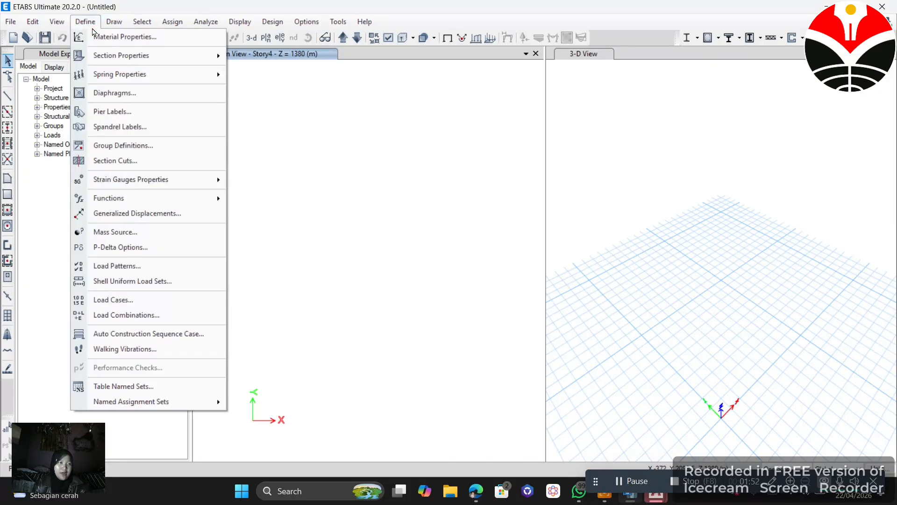
{"action": "mouse_move", "coordinate": [135, 57]}
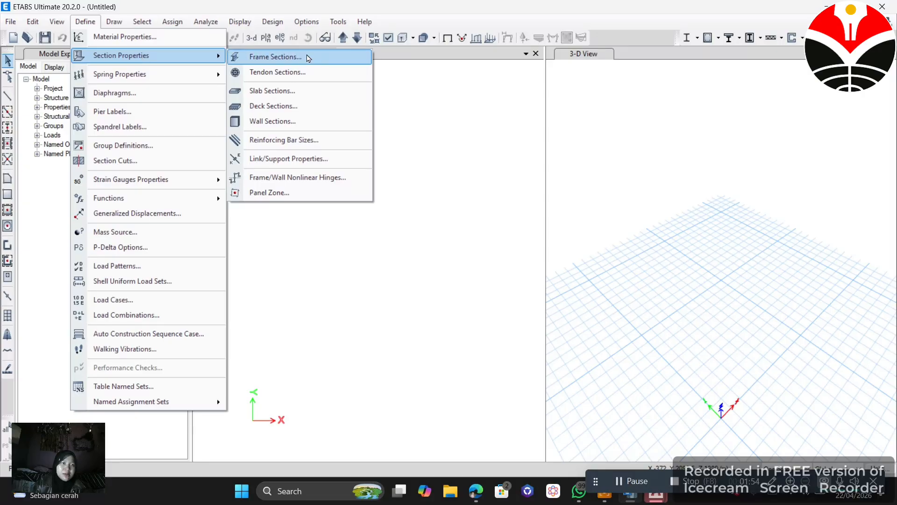
{"action": "left_click", "coordinate": [308, 58]}
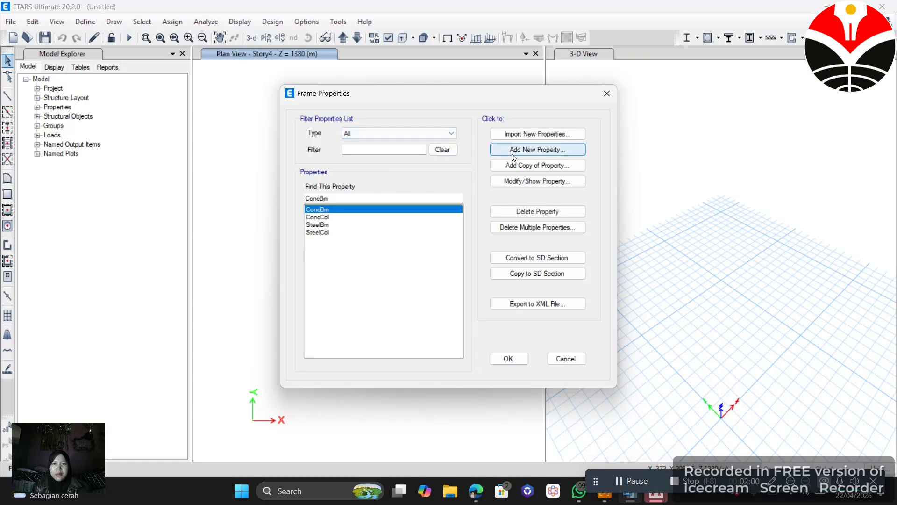
{"action": "left_click", "coordinate": [557, 150]}
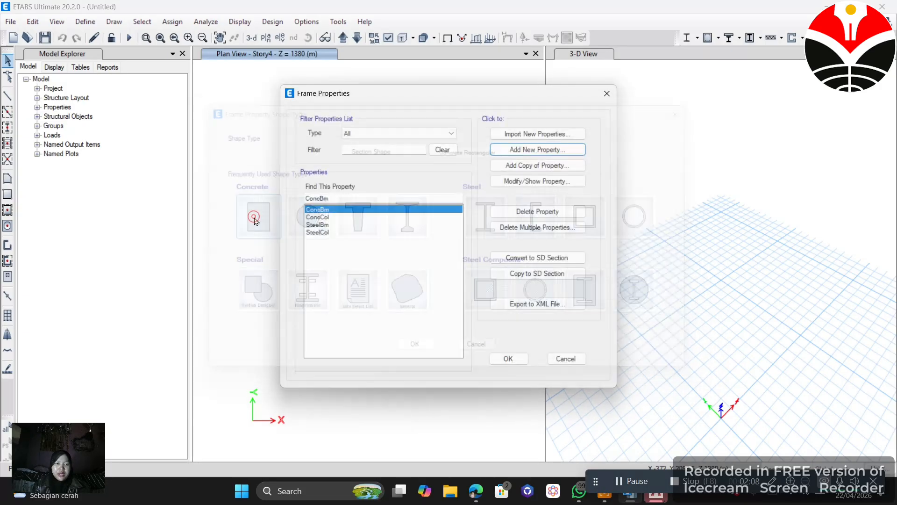
{"action": "left_click", "coordinate": [256, 223]}
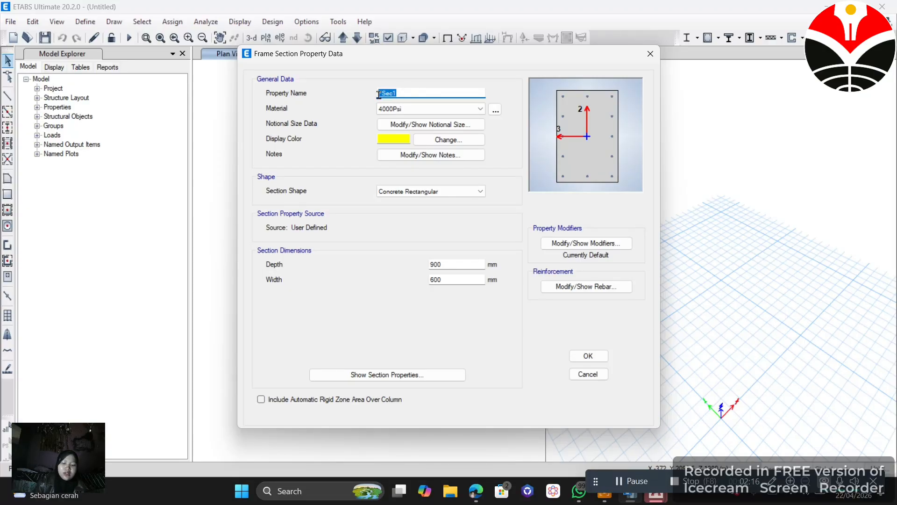
{"action": "type", "text": "KO"}
{"action": "key", "text": "BackSpace"}
{"action": "key", "text": "BackSpace"}
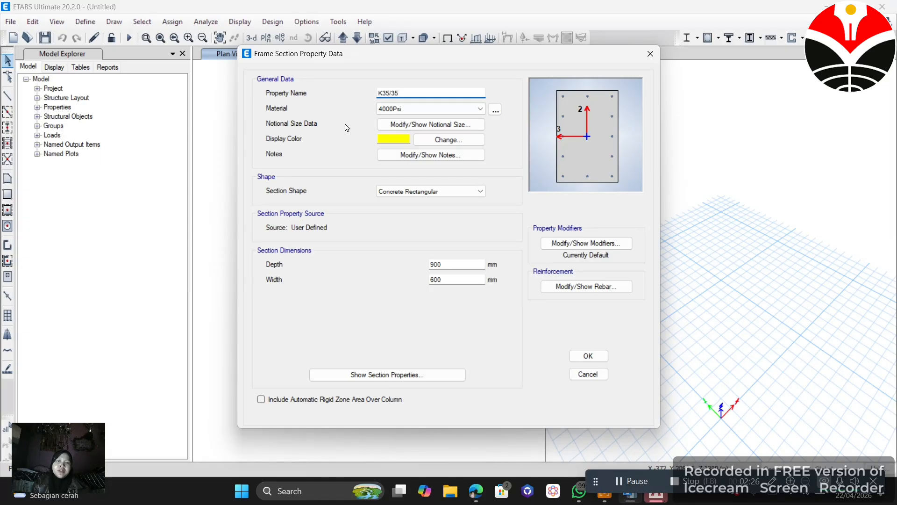
Step: Change the display color of the K35/35 section to red
{"action": "left_click", "coordinate": [405, 140]}
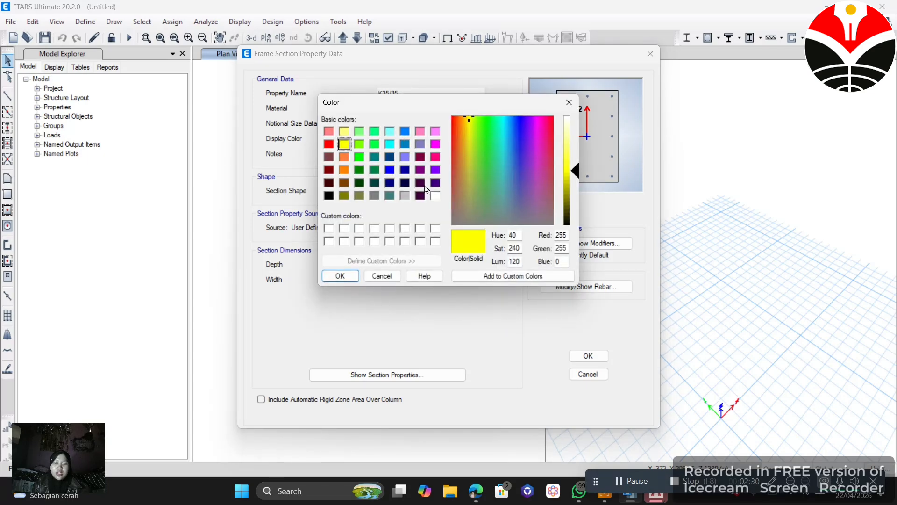
{"action": "left_click", "coordinate": [329, 145]}
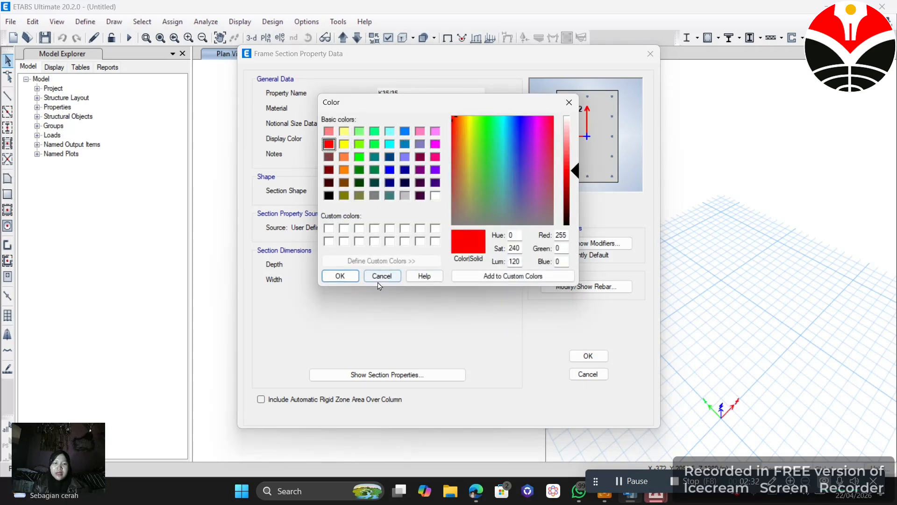
{"action": "left_click", "coordinate": [338, 276]}
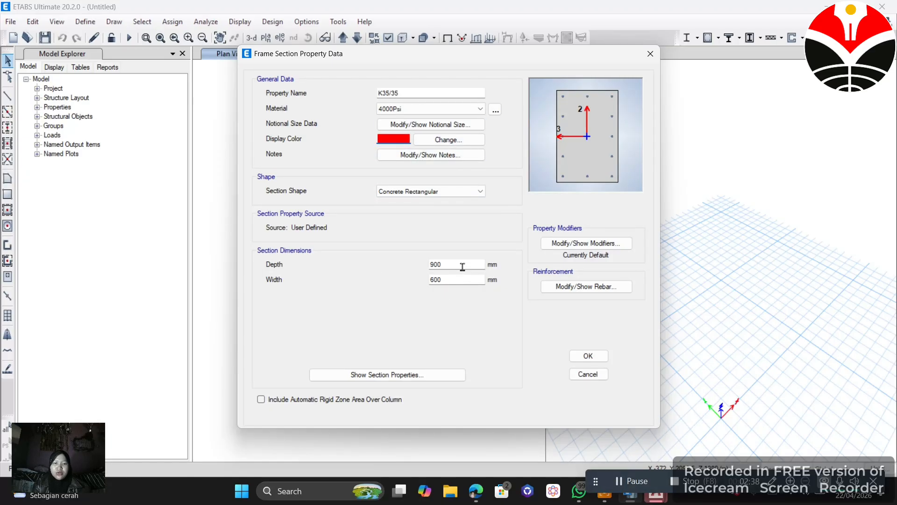
Step: Set the K35/35 section's depth and width to 350 mm each and save the property
{"action": "left_click_drag", "start_coordinate": [461, 267], "coordinate": [421, 266]}
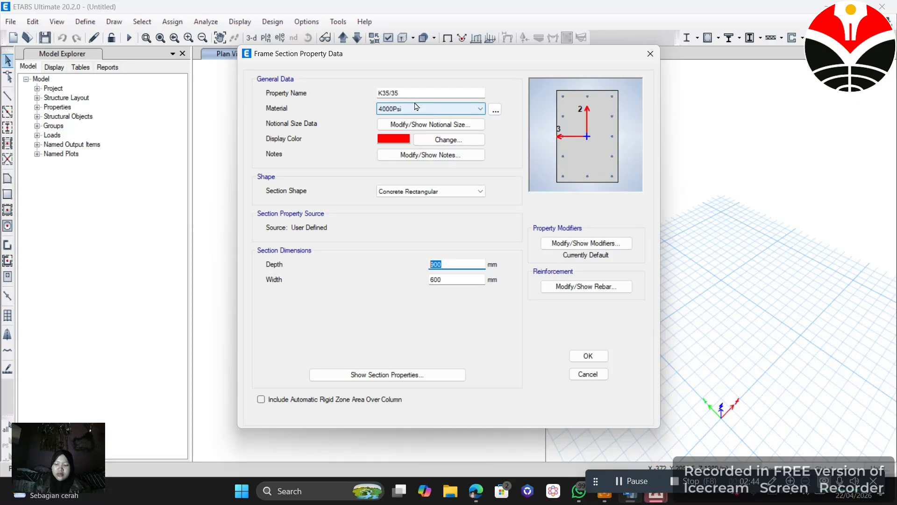
{"action": "type", "text": "350"}
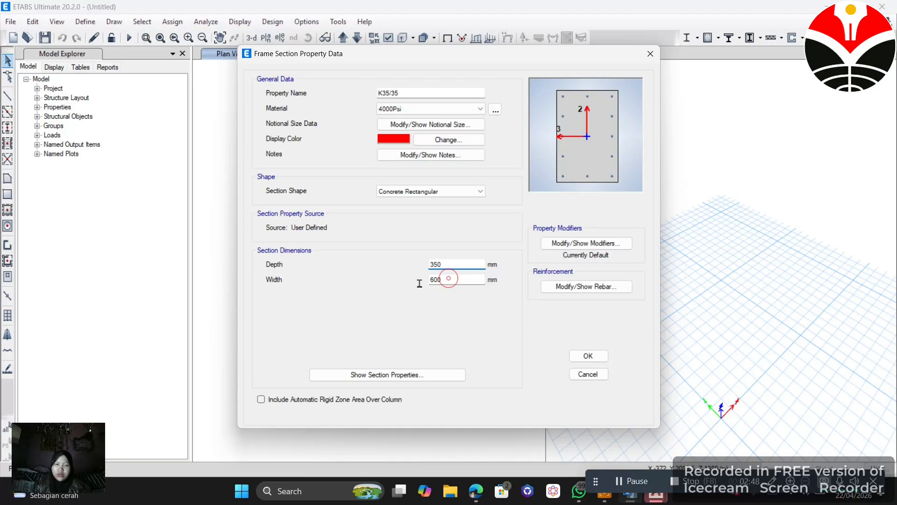
{"action": "key", "text": "Tab"}
{"action": "type", "text": "35"}
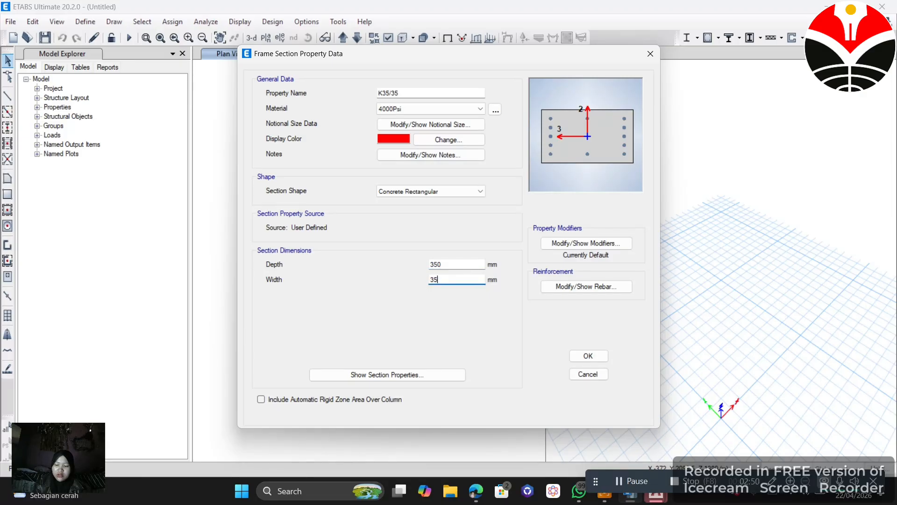
{"action": "type", "text": "0"}
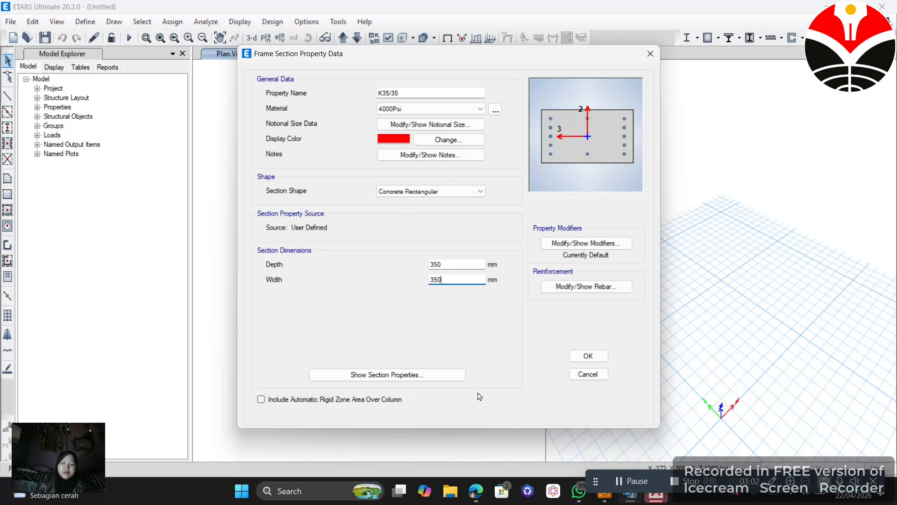
{"action": "left_click", "coordinate": [654, 488]}
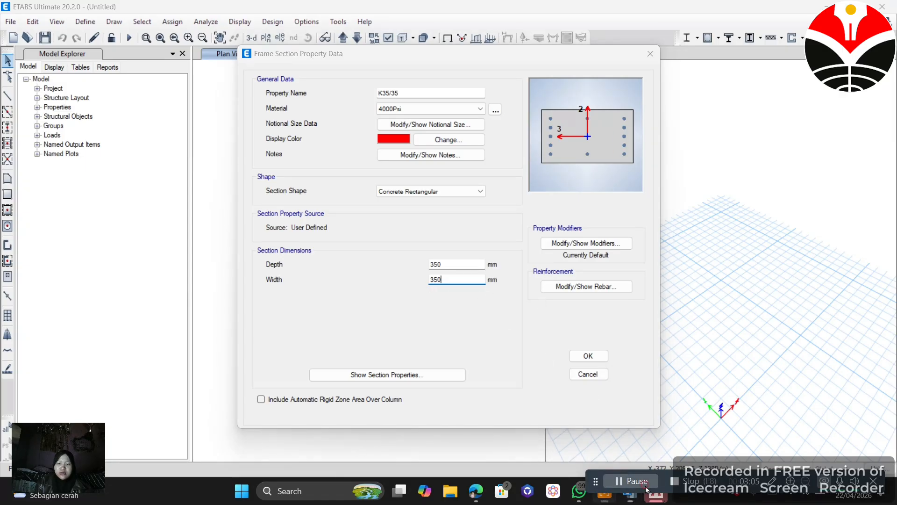
{"action": "left_click", "coordinate": [589, 358]}
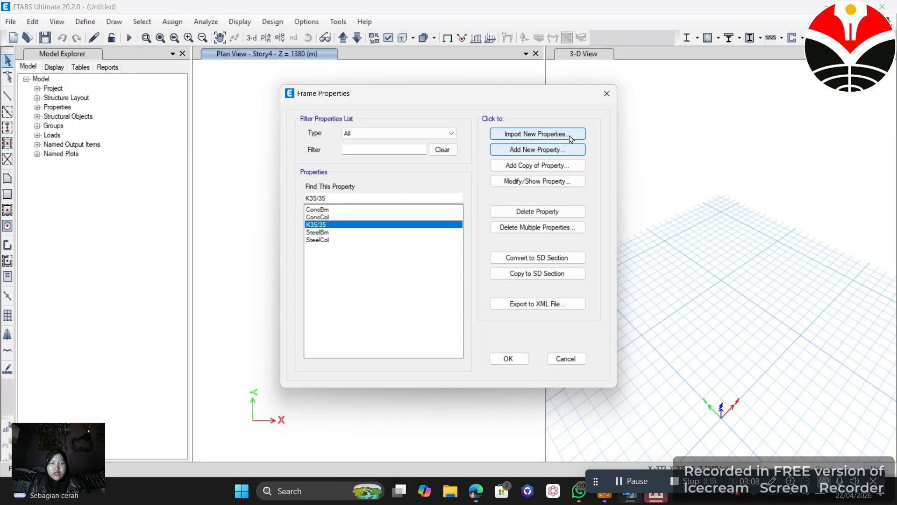
Step: Add a new rectangular concrete frame section property named K35/45 with a pink display color
{"action": "left_click", "coordinate": [559, 151]}
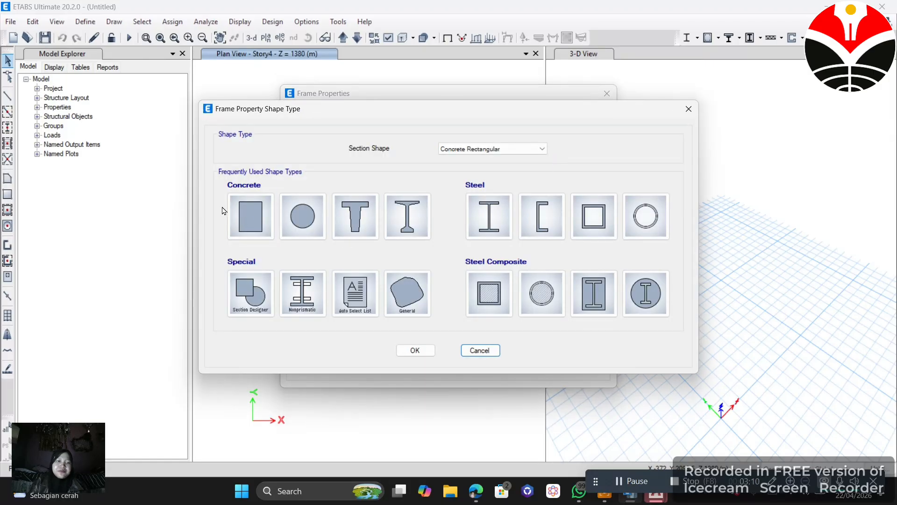
{"action": "left_click", "coordinate": [246, 211]}
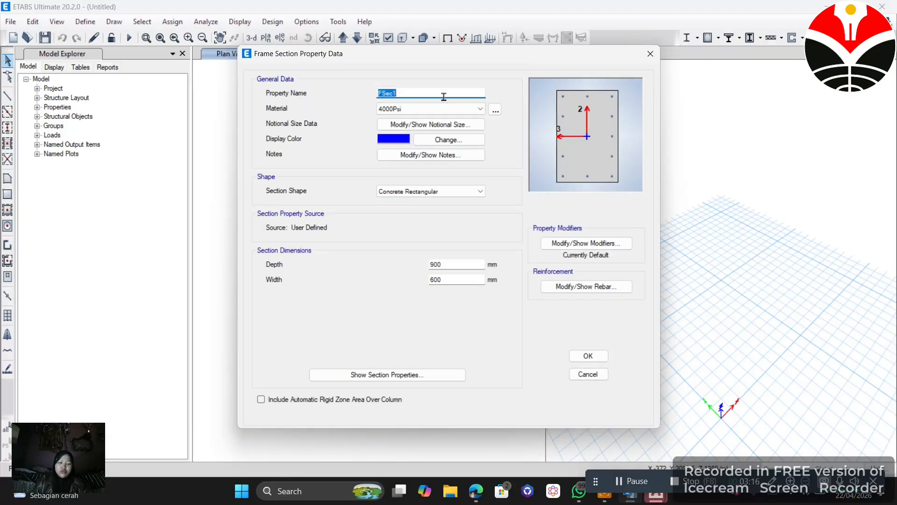
{"action": "type", "text": "K35/45"}
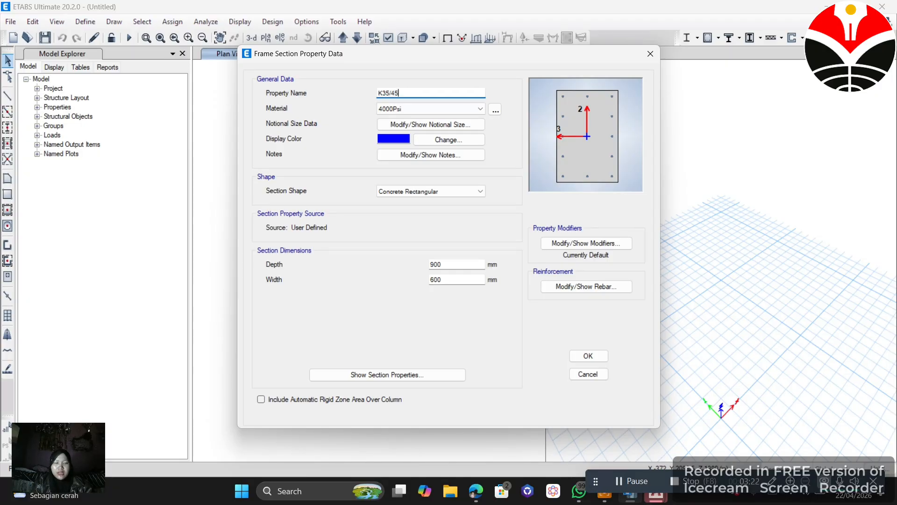
{"action": "left_click", "coordinate": [400, 143]}
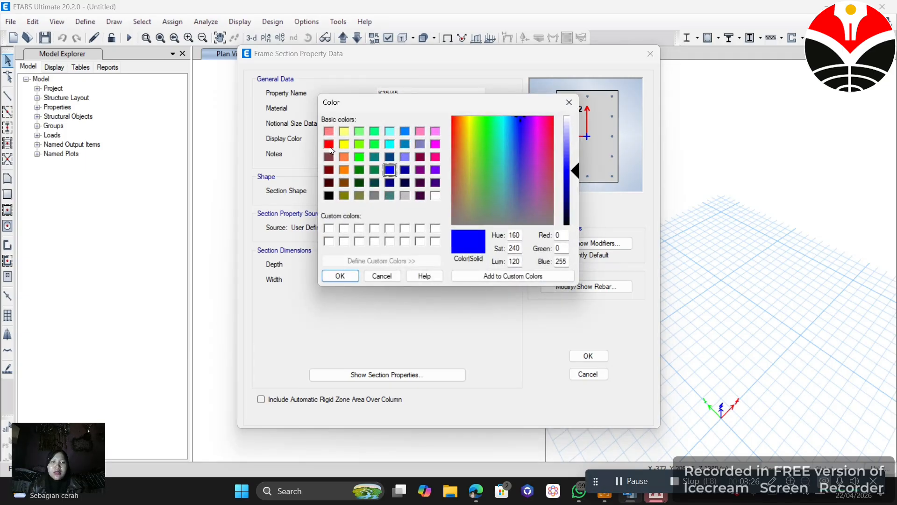
{"action": "left_click", "coordinate": [329, 134]}
{"action": "left_click", "coordinate": [421, 133]}
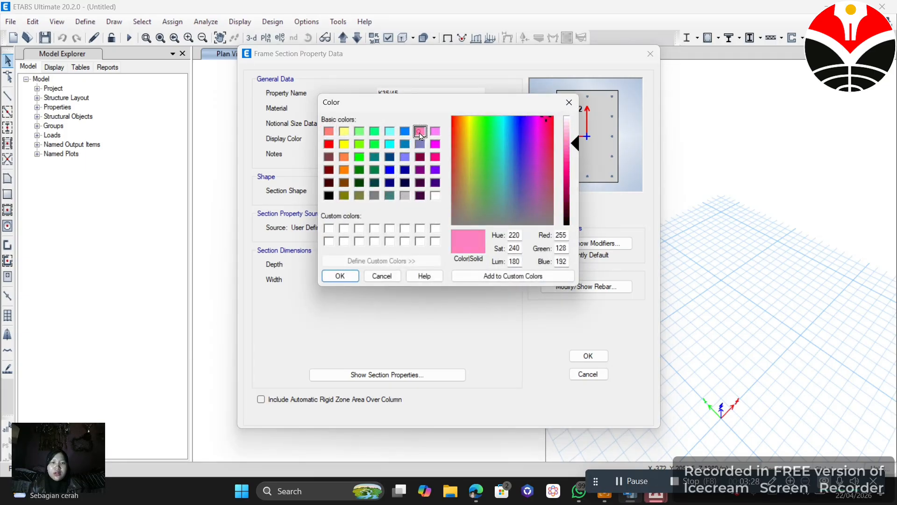
{"action": "left_click", "coordinate": [344, 275]}
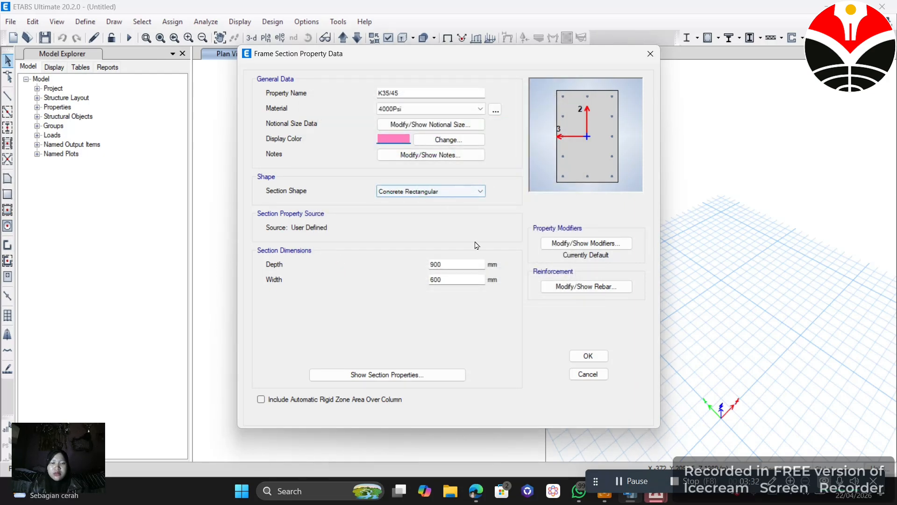
Step: Set the K35/45 section's depth to 350 mm and its width to 450 mm
{"action": "left_click", "coordinate": [460, 264]}
{"action": "left_click_drag", "start_coordinate": [458, 265], "coordinate": [409, 269]}
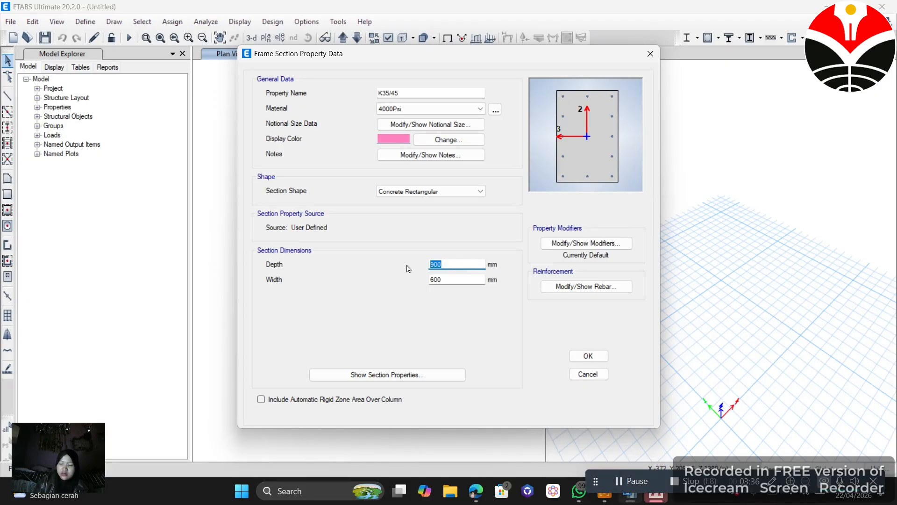
{"action": "type", "text": "350"}
{"action": "key", "text": "BackSpace"}
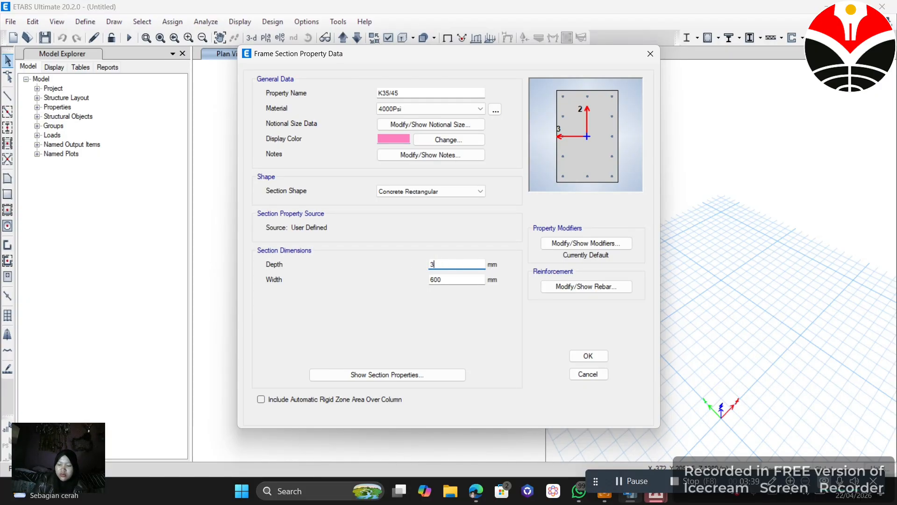
{"action": "type", "text": "50"}
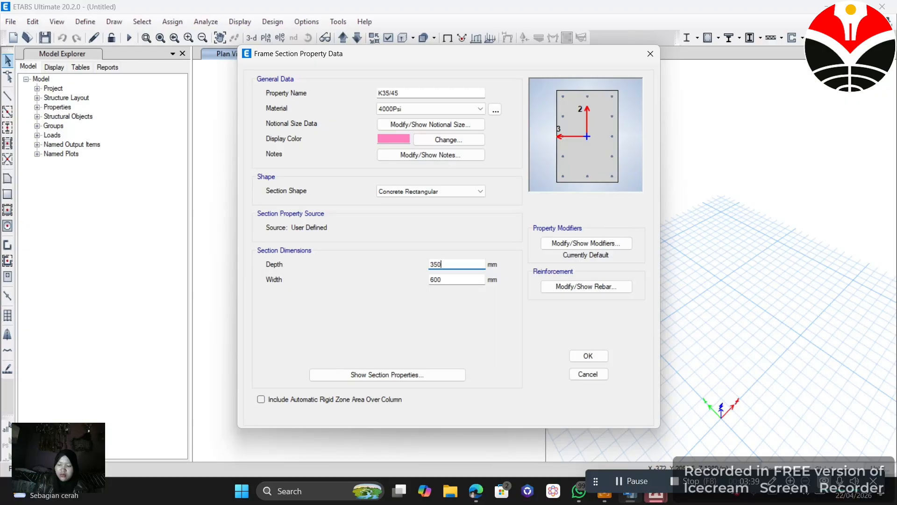
{"action": "double_click", "coordinate": [428, 282]}
{"action": "type", "text": "450"}
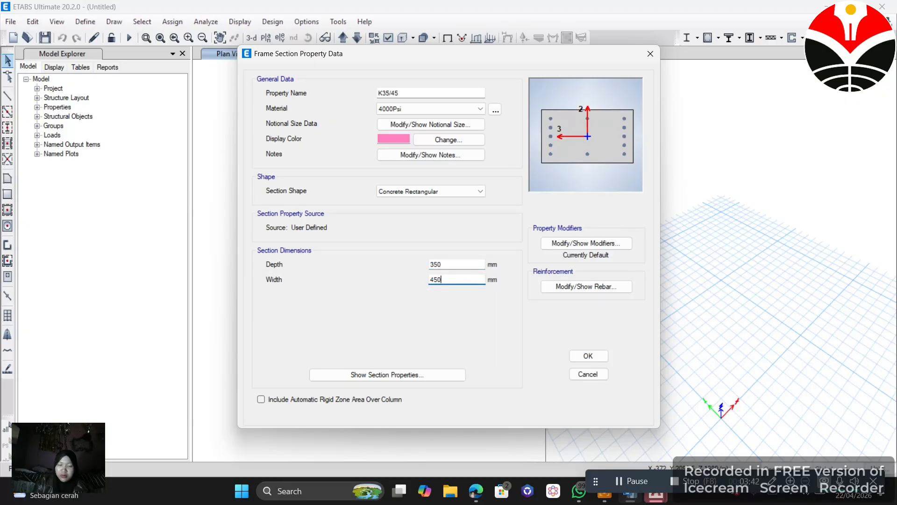
{"action": "left_click", "coordinate": [632, 481]}
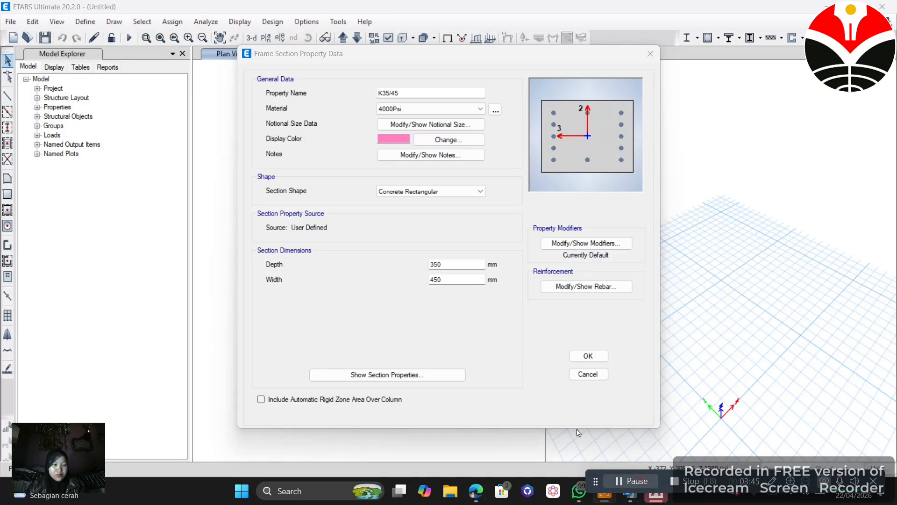
Step: Set the K35/45 section's depth to 450 mm and width to 350 mm, and save the property
{"action": "double_click", "coordinate": [471, 265]}
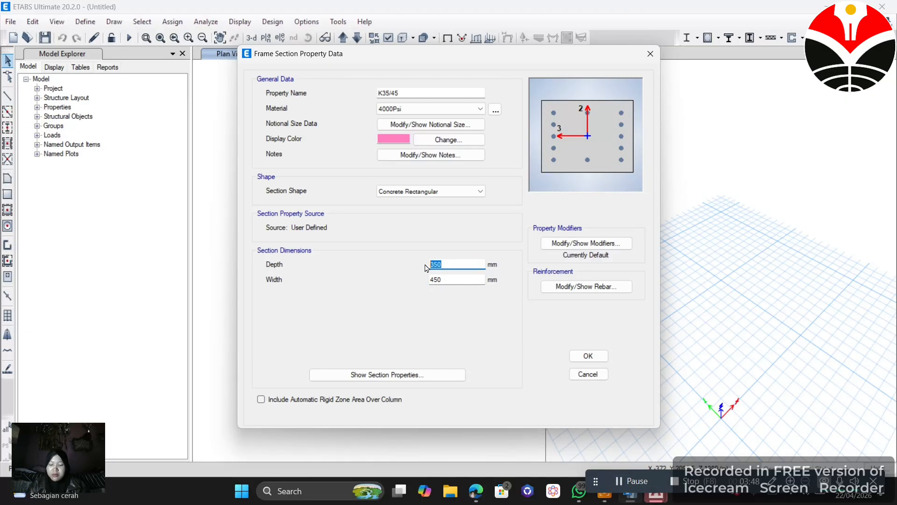
{"action": "type", "text": "4"}
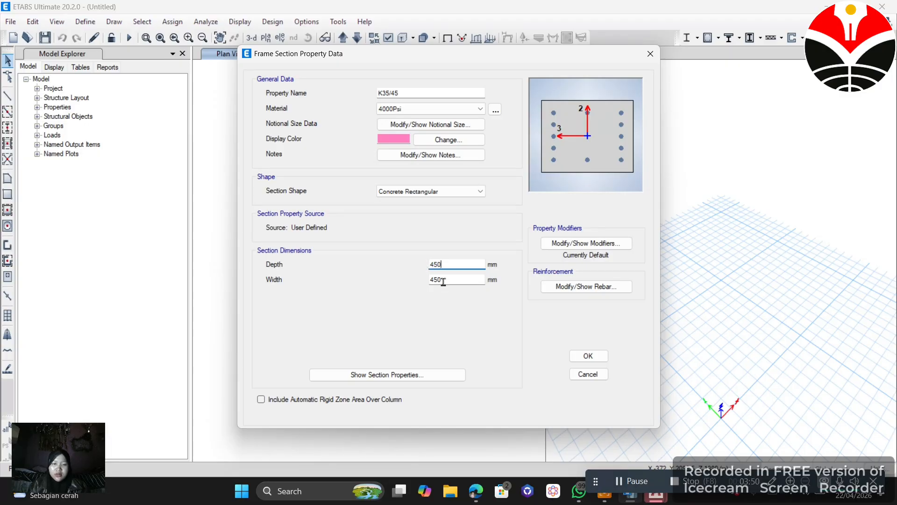
{"action": "key", "text": "Tab"}
{"action": "type", "text": "3"}
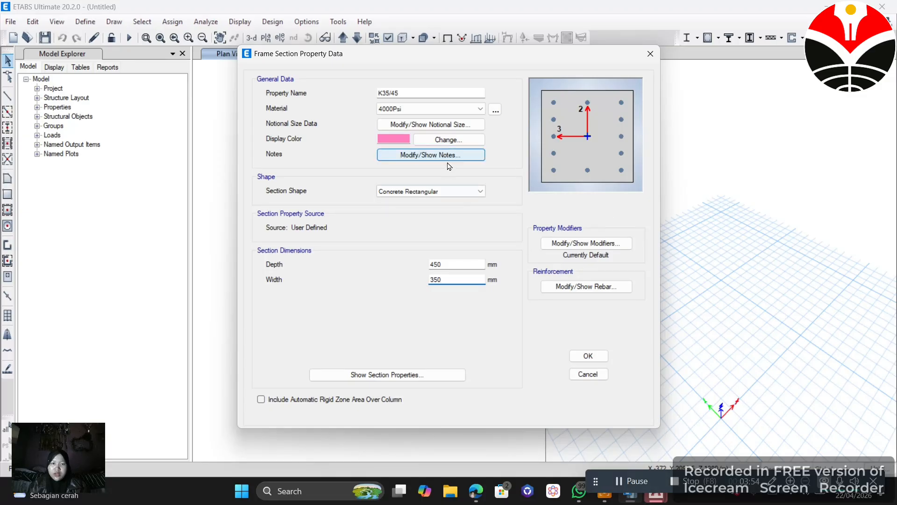
{"action": "left_click", "coordinate": [590, 359]}
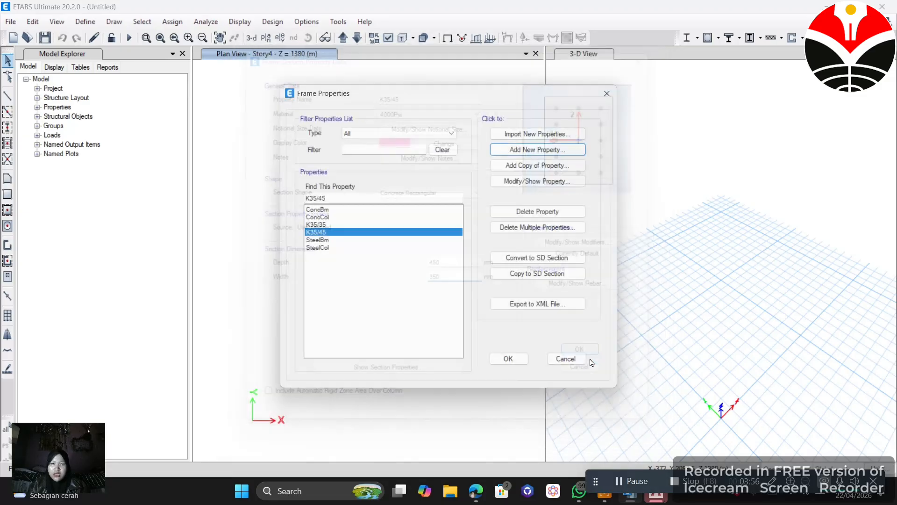
Step: Add a new rectangular concrete frame section property named BALOK with a bright green display color
{"action": "left_click", "coordinate": [557, 150]}
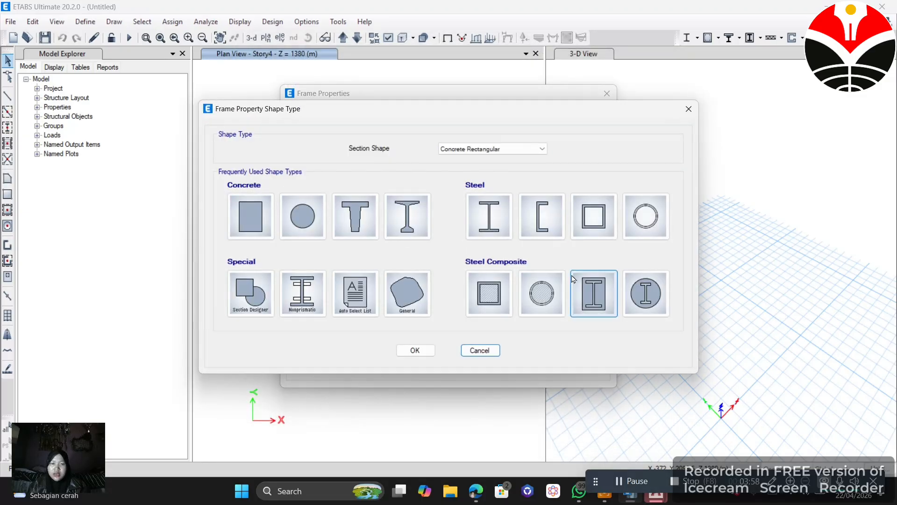
{"action": "left_click", "coordinate": [246, 223]}
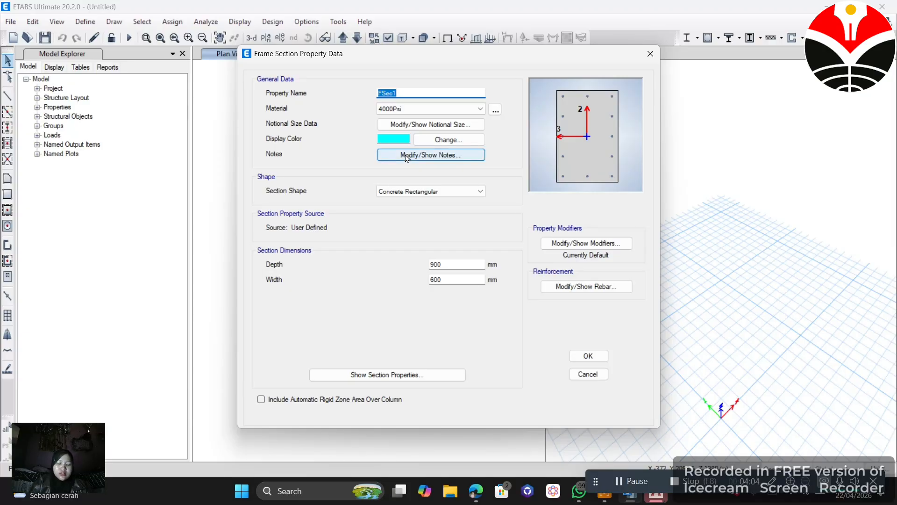
{"action": "type", "text": "BALOK"}
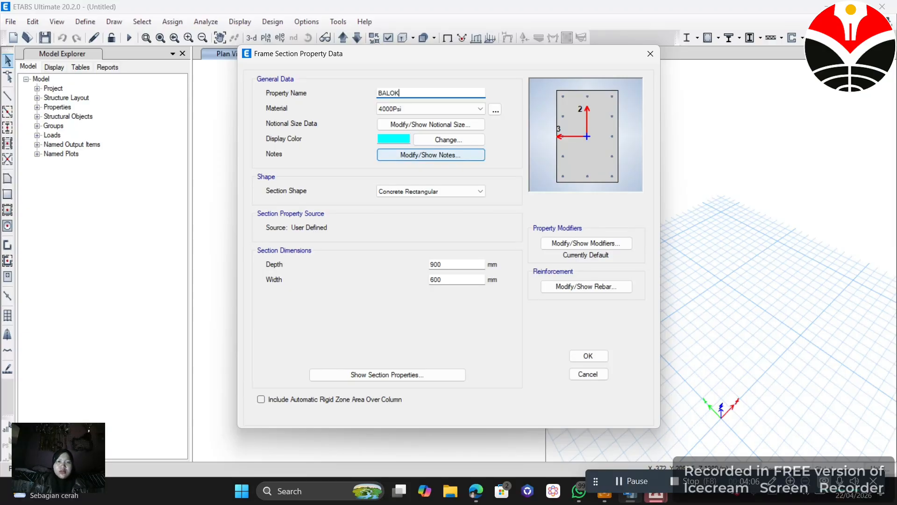
{"action": "left_click", "coordinate": [388, 139]}
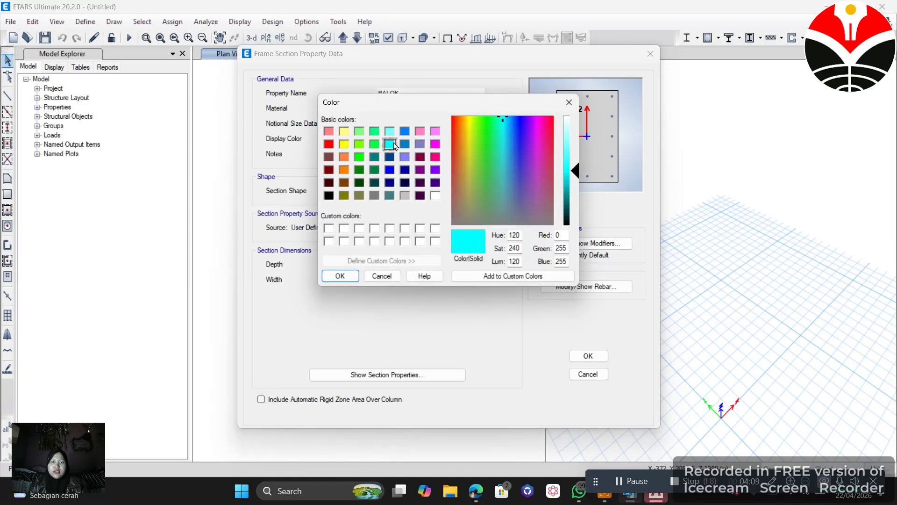
{"action": "left_click", "coordinate": [359, 157]}
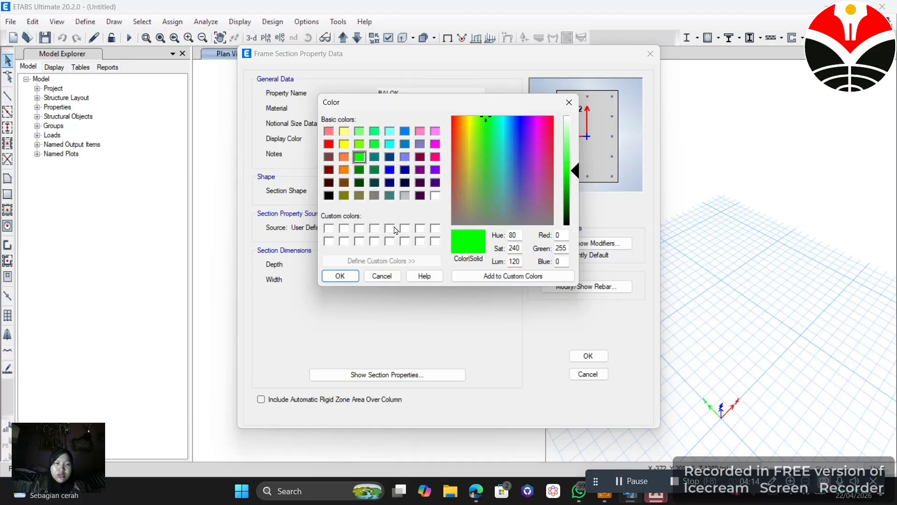
{"action": "left_click", "coordinate": [339, 275]}
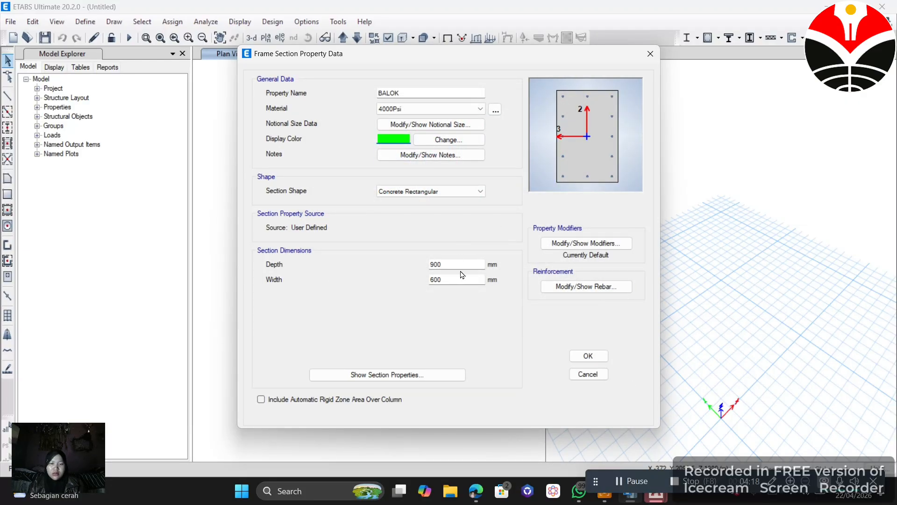
Step: Rename the BALOK section to B30/70 and set its depth to 700 mm
{"action": "left_click", "coordinate": [420, 90]}
{"action": "double_click", "coordinate": [393, 93]}
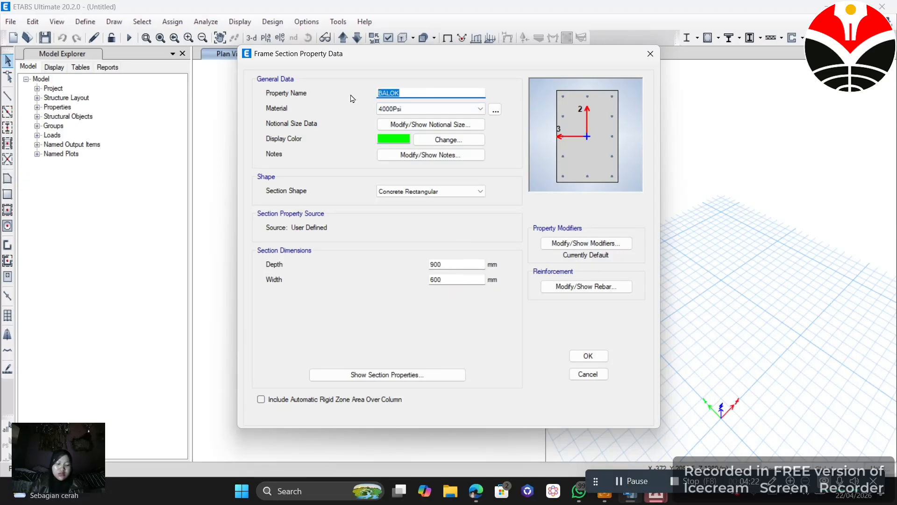
{"action": "type", "text": "B30"}
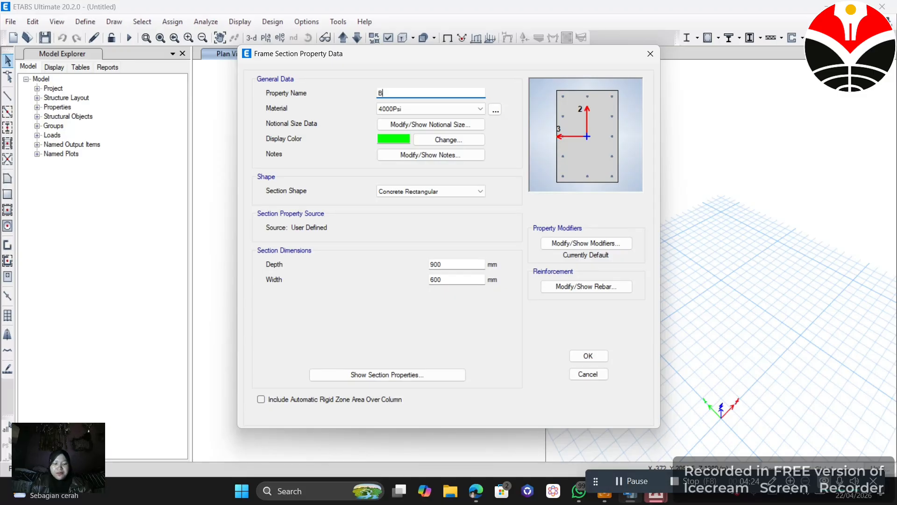
{"action": "type", "text": "/70"}
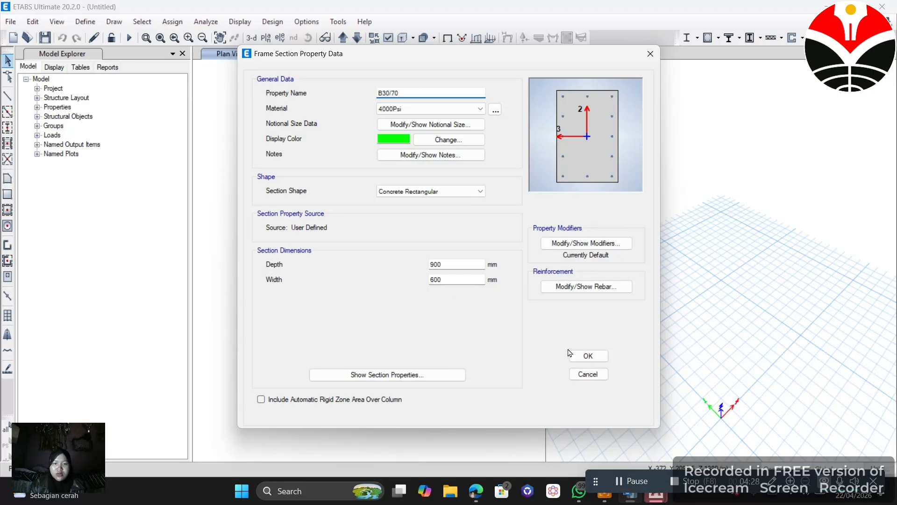
{"action": "double_click", "coordinate": [452, 263]}
{"action": "type", "text": "700"}
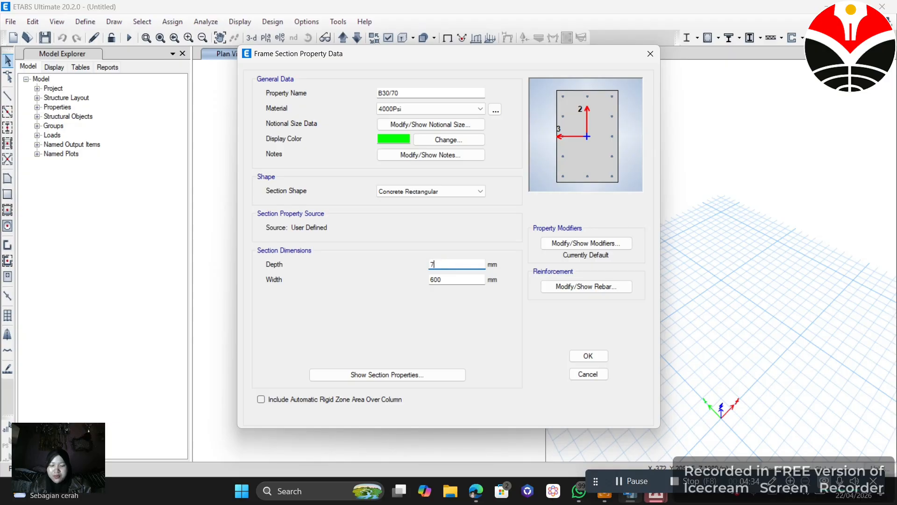
Step: Set the green beam section's width to 300 mm and depth to 500 mm, and save it as B30/50
{"action": "double_click", "coordinate": [447, 280]}
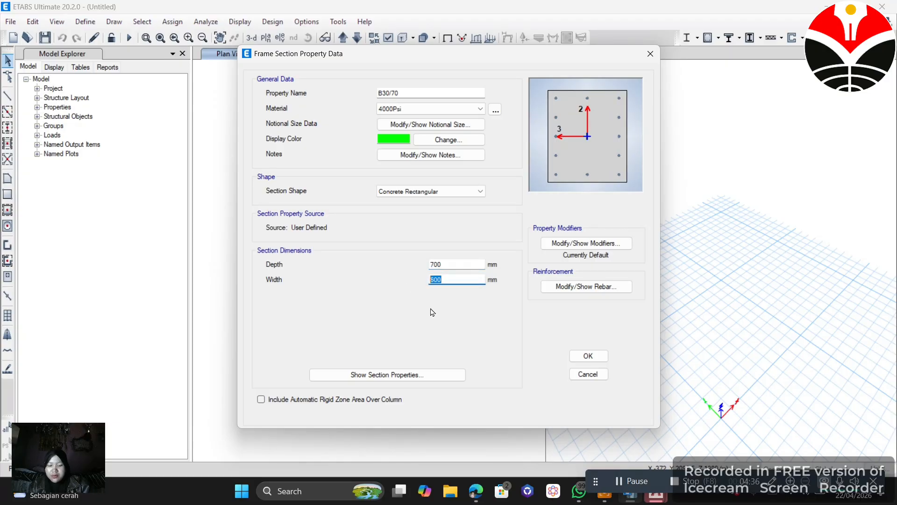
{"action": "type", "text": "3"}
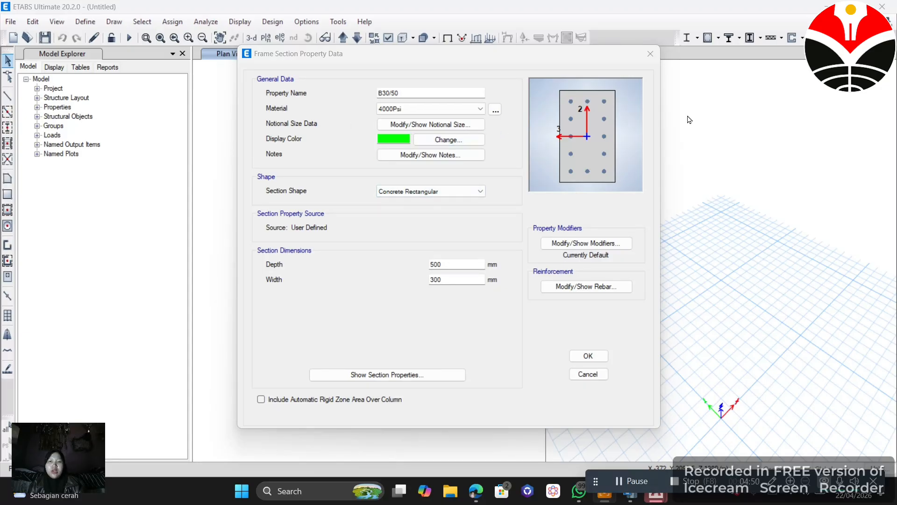
{"action": "left_click", "coordinate": [602, 358]}
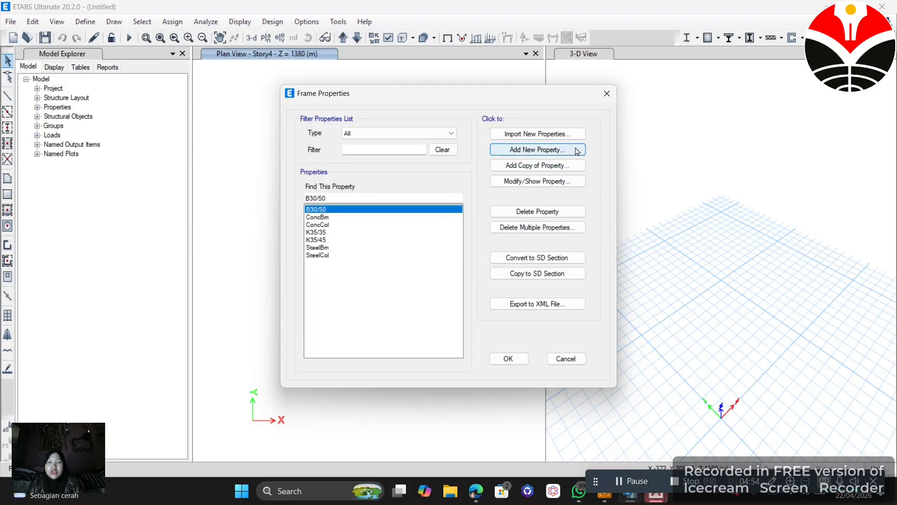
Step: Add another rectangular concrete frame section property and name it K20/40
{"action": "left_click", "coordinate": [576, 149]}
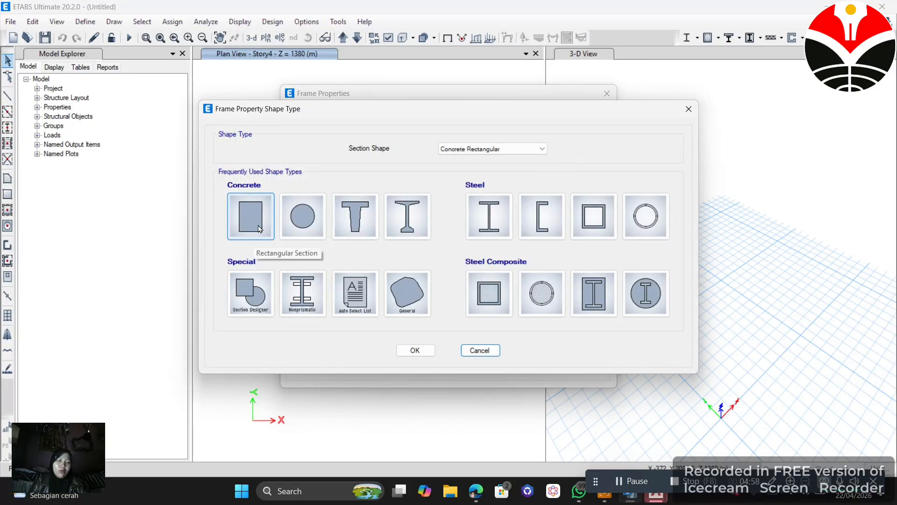
{"action": "left_click", "coordinate": [260, 229]}
{"action": "double_click", "coordinate": [420, 92]}
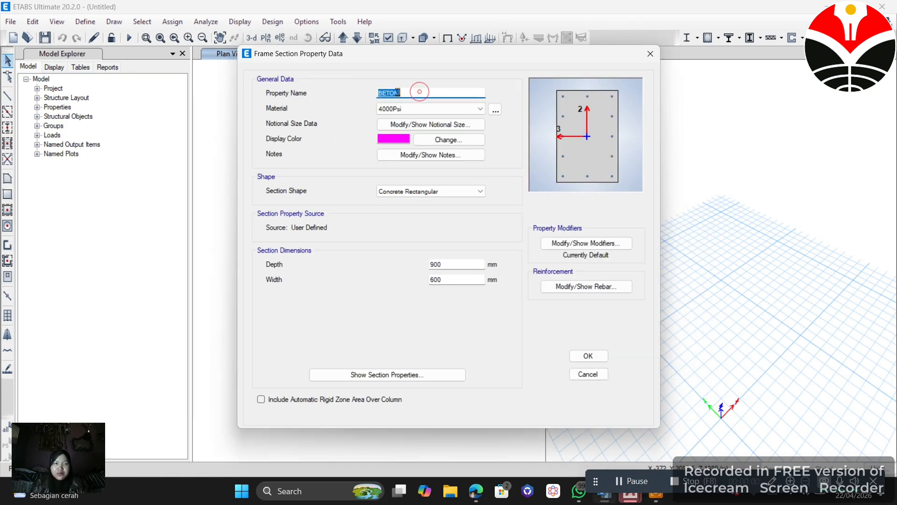
{"action": "type", "text": "K20/40"}
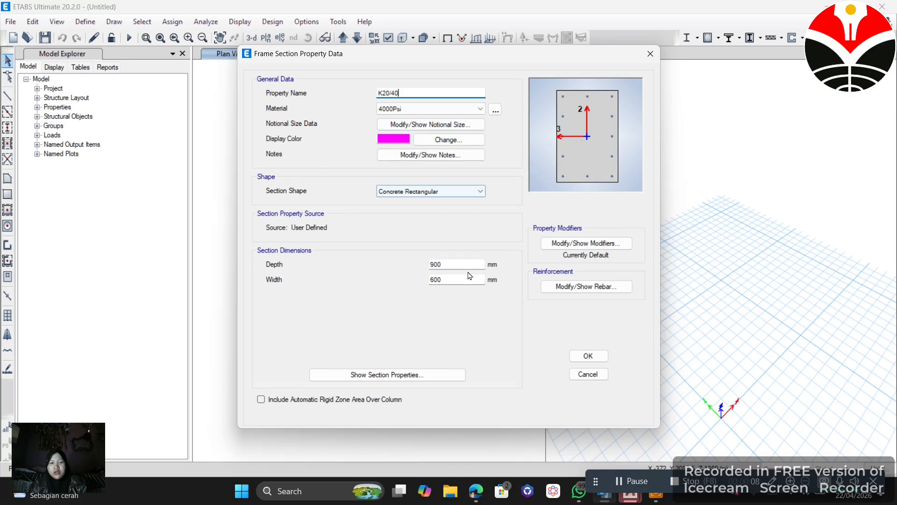
Step: Set the K20/40 section's depth to 400 mm and its width to 200 mm
{"action": "left_click_drag", "start_coordinate": [465, 263], "coordinate": [427, 261]}
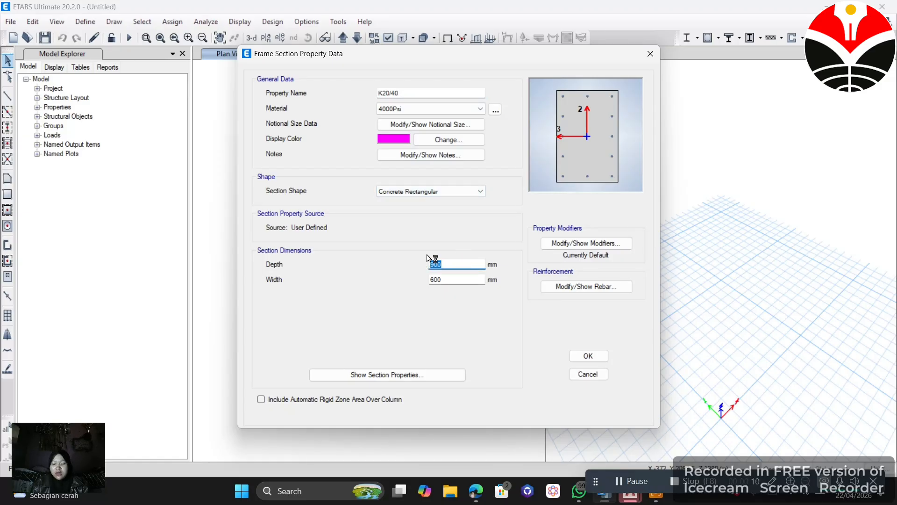
{"action": "type", "text": "4"}
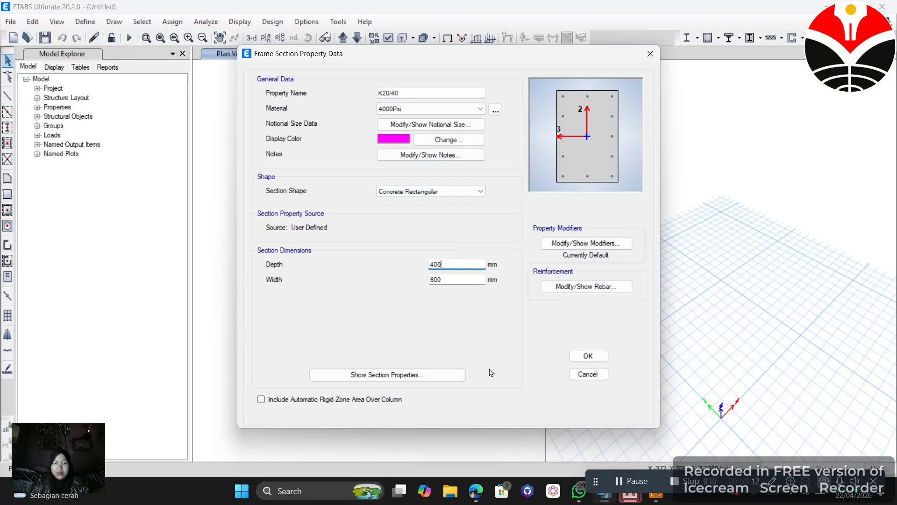
{"action": "left_click_drag", "start_coordinate": [470, 280], "coordinate": [421, 286]}
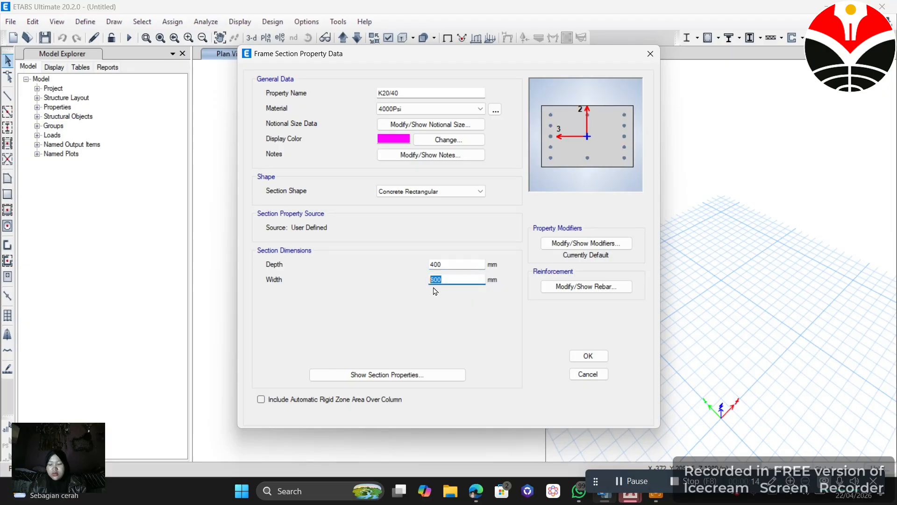
{"action": "type", "text": "2"}
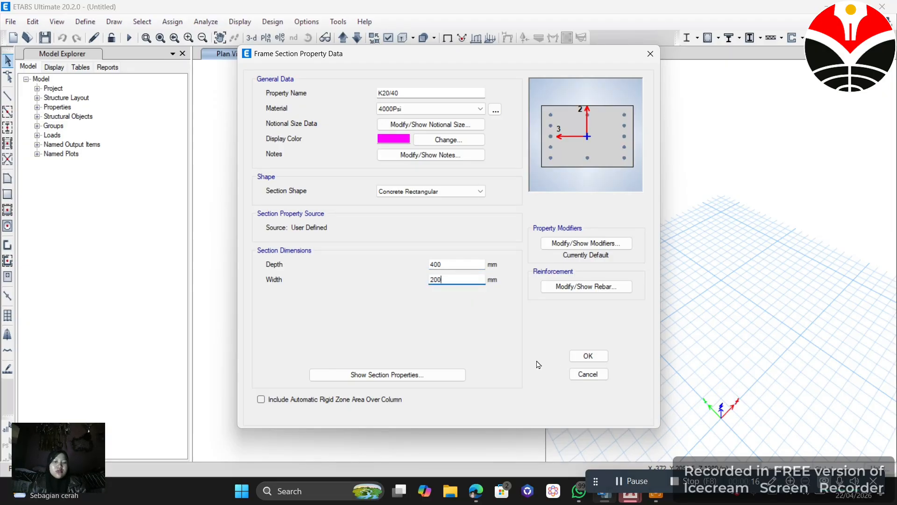
Step: Accept the K20/40 section data and save the frame properties list with its new concrete sections
{"action": "left_click", "coordinate": [580, 360]}
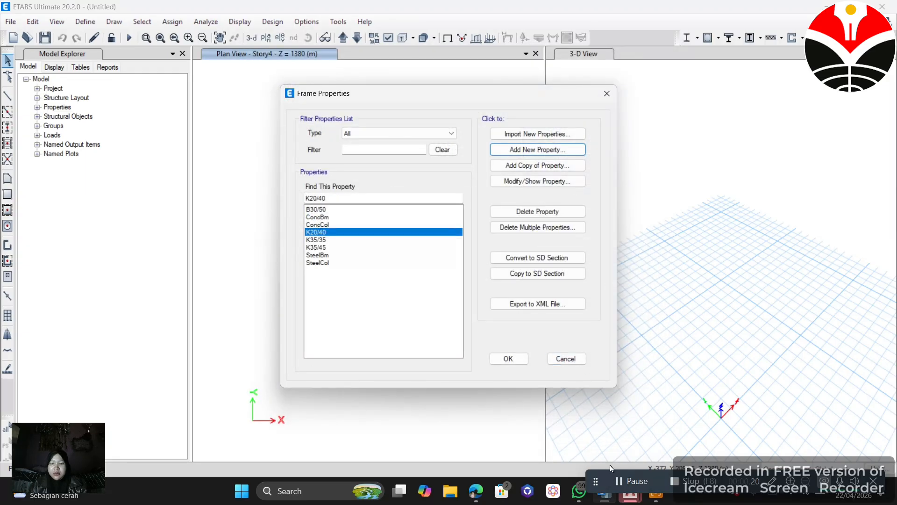
{"action": "left_click", "coordinate": [629, 488]}
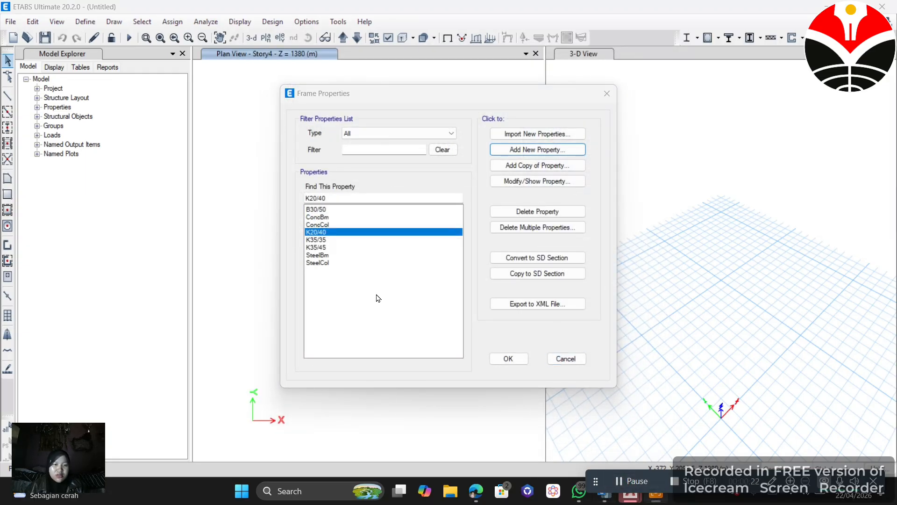
{"action": "left_click", "coordinate": [509, 358]}
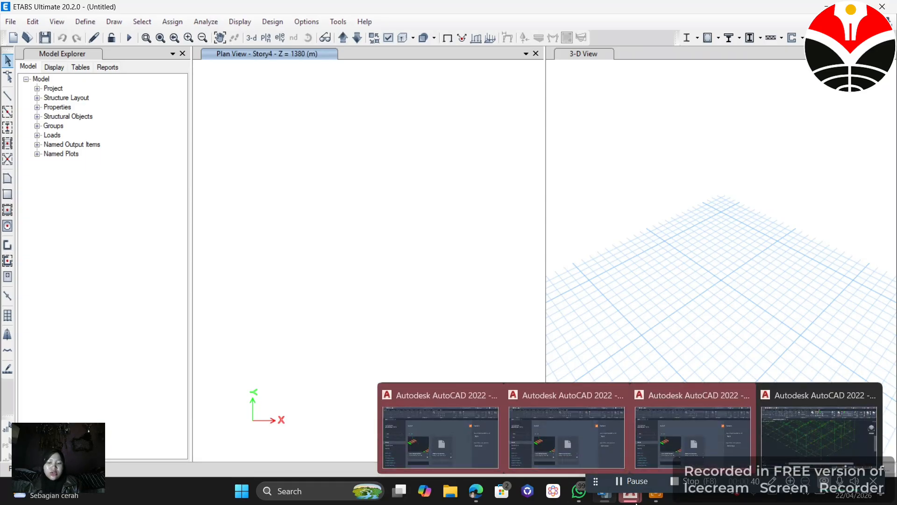
Step: Close all open AutoCAD windows, saving the changes to STRUKTUR BETON WIKA.dwg
{"action": "mouse_move", "coordinate": [630, 491]}
{"action": "left_click", "coordinate": [745, 390]}
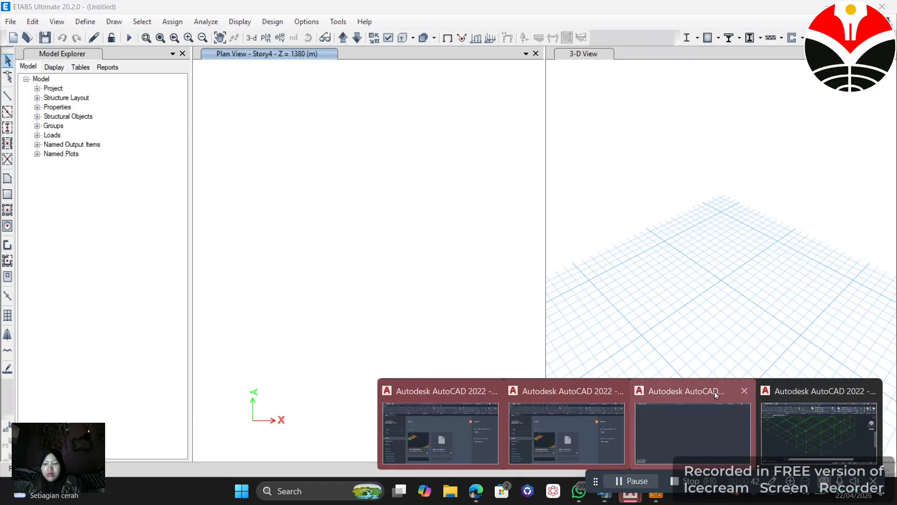
{"action": "left_click", "coordinate": [681, 391]}
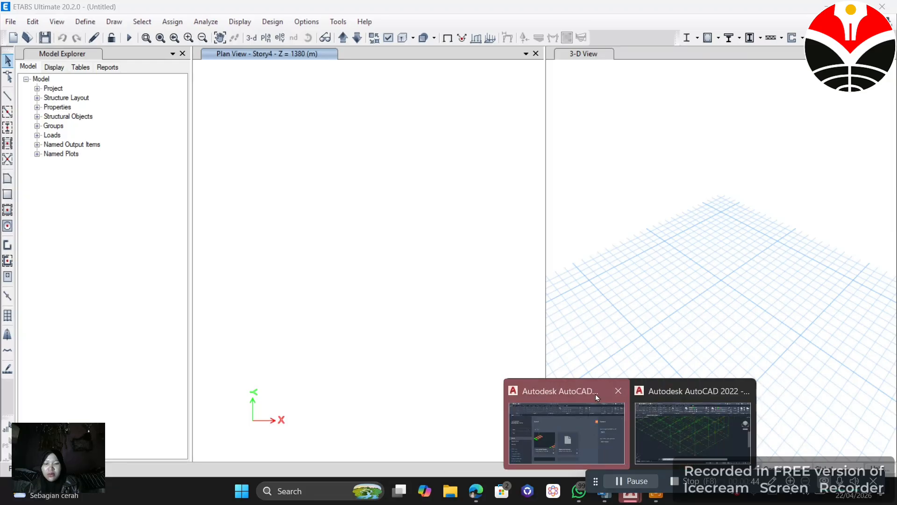
{"action": "left_click", "coordinate": [625, 390]}
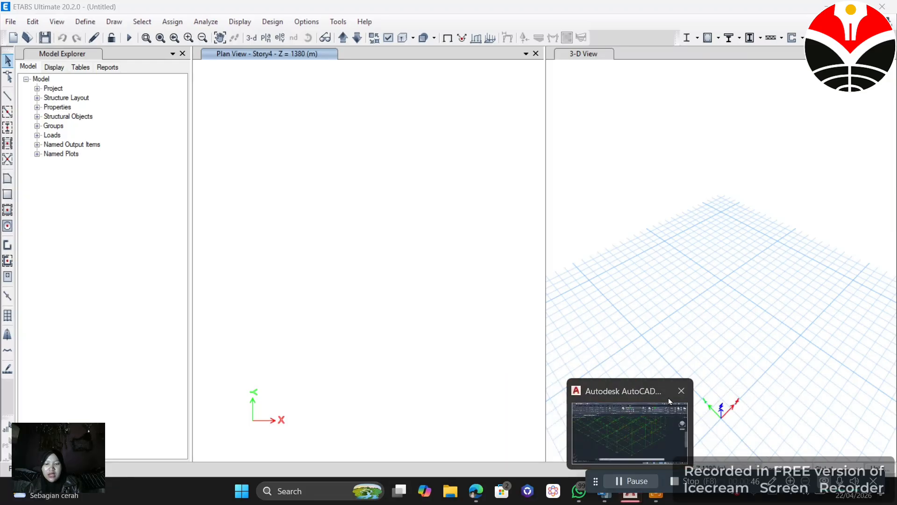
{"action": "left_click", "coordinate": [683, 397]}
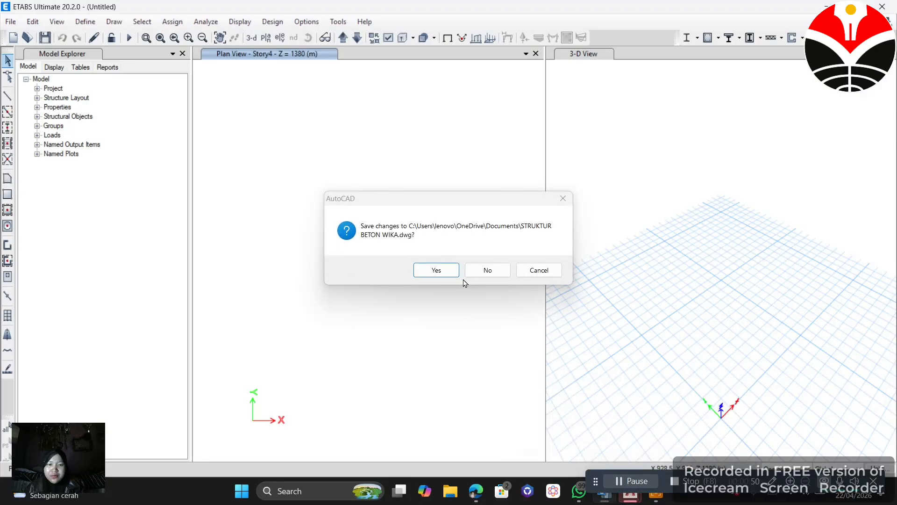
{"action": "left_click", "coordinate": [447, 274]}
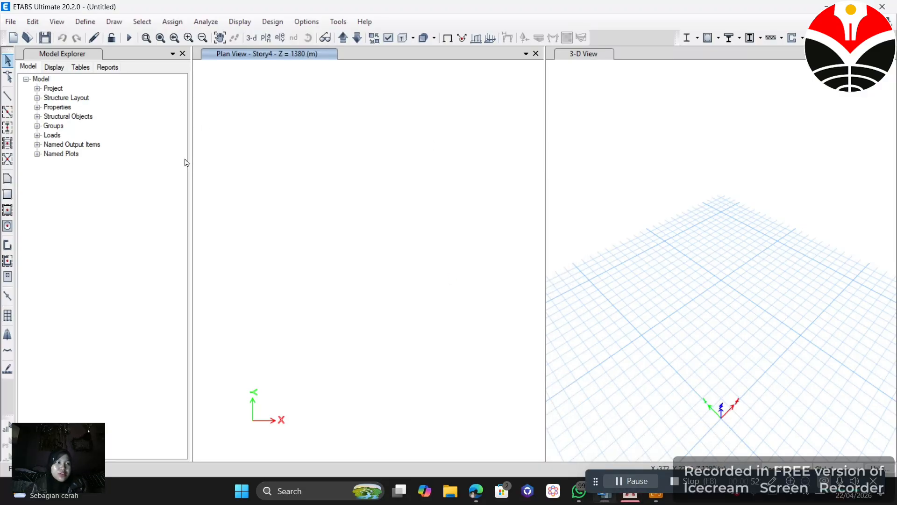
Step: Start a DXF import of a 3D model, using STRUKTUR BETON WIKA.dxf from the Documents folder
{"action": "left_click", "coordinate": [9, 21]}
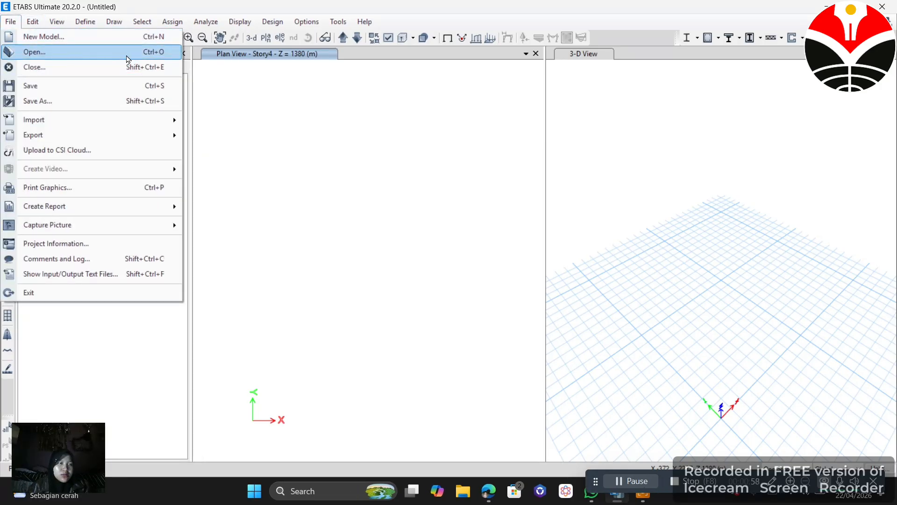
{"action": "mouse_move", "coordinate": [127, 137]}
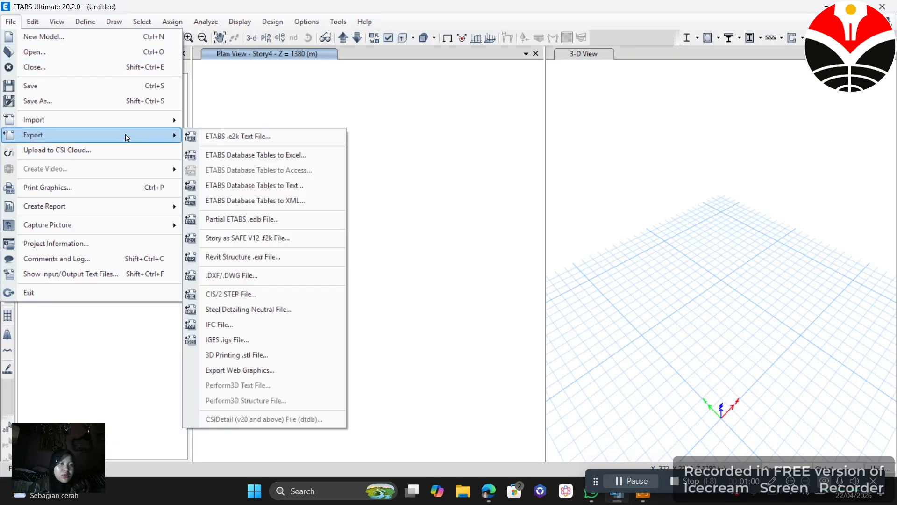
{"action": "mouse_move", "coordinate": [140, 120]}
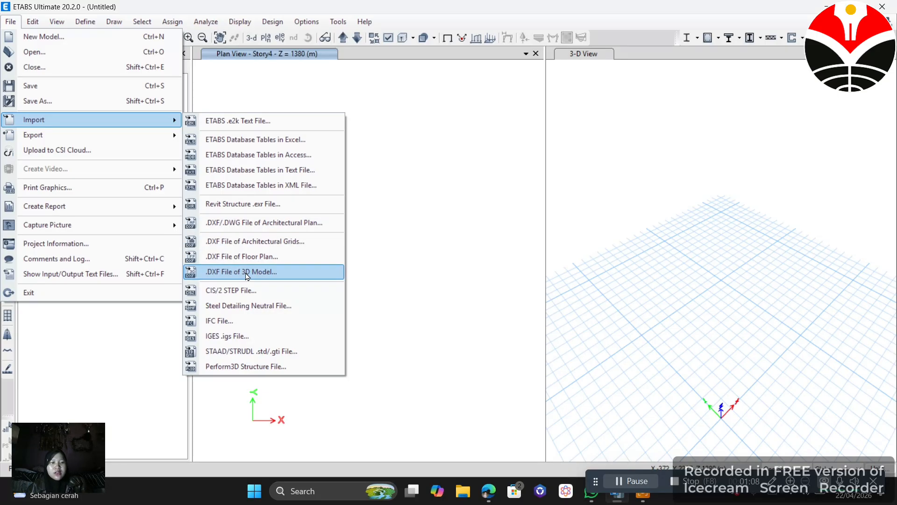
{"action": "left_click", "coordinate": [247, 276]}
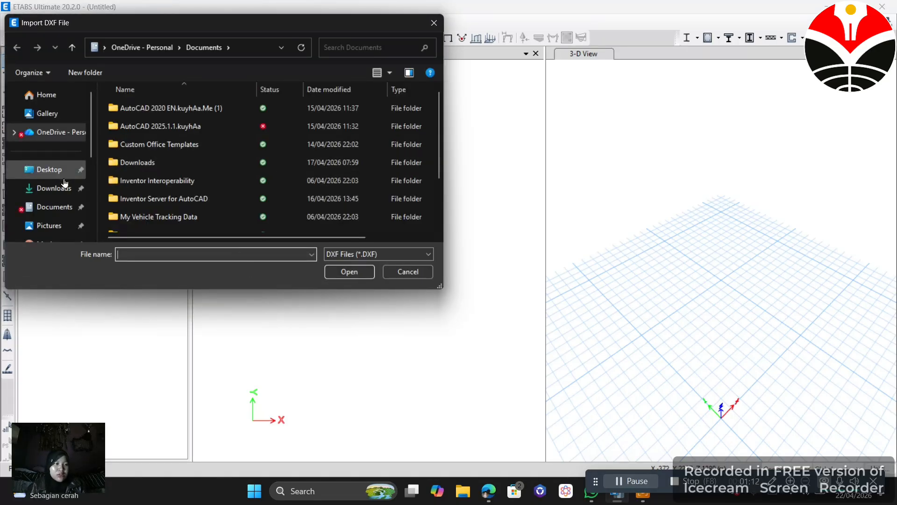
{"action": "left_click", "coordinate": [56, 207]}
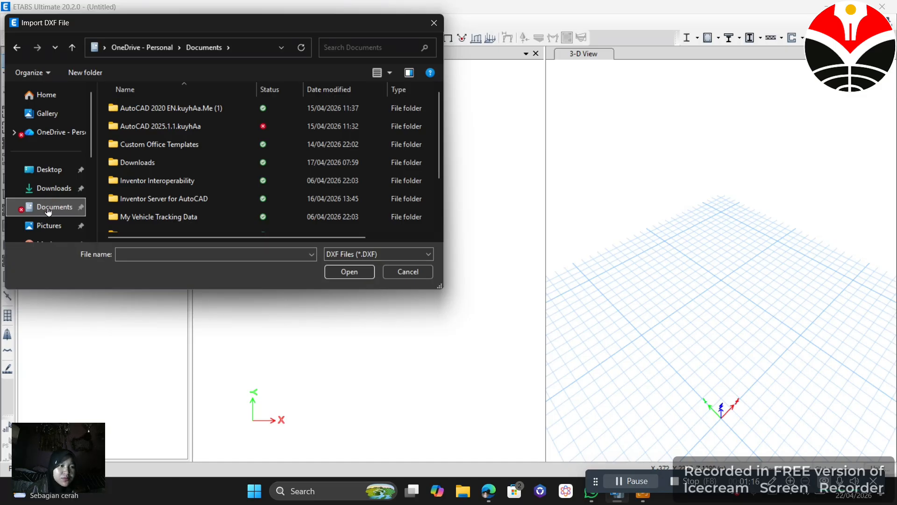
{"action": "scroll", "coordinate": [187, 140], "scroll_direction": "down", "scroll_amount": 2}
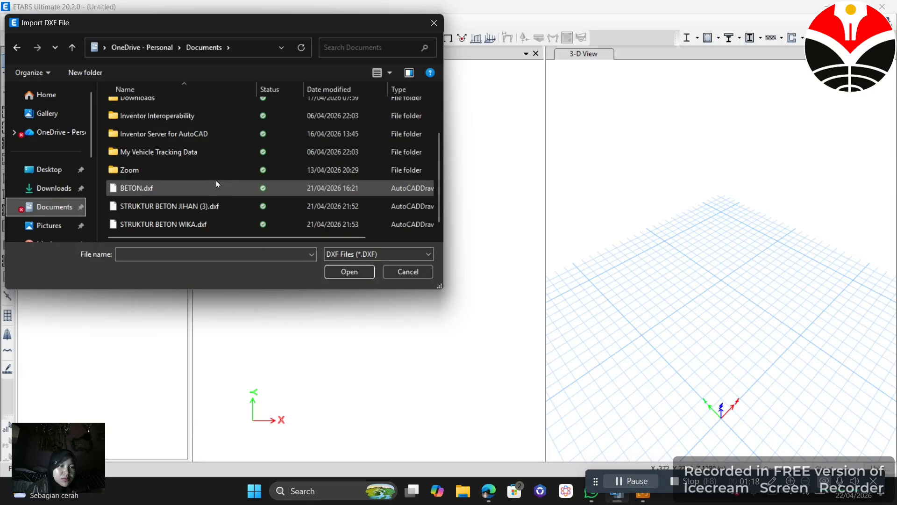
{"action": "left_click", "coordinate": [232, 224]}
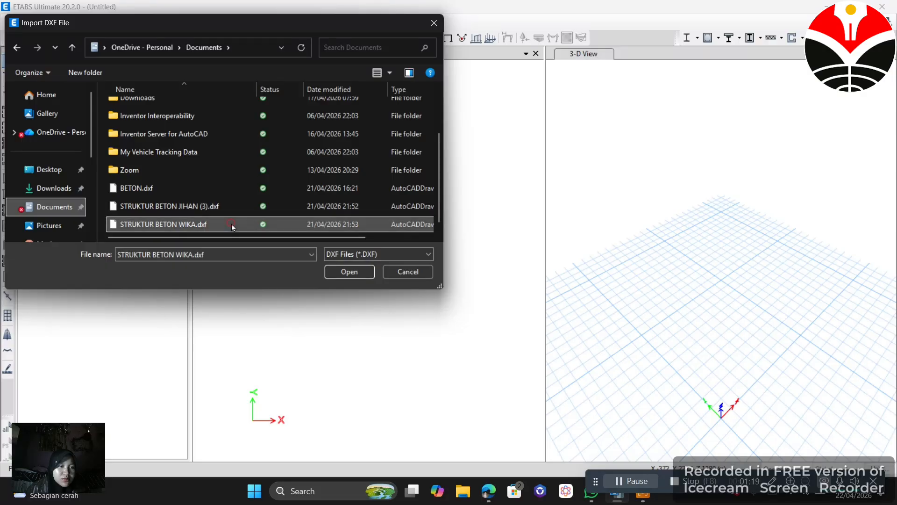
{"action": "left_click", "coordinate": [355, 274]}
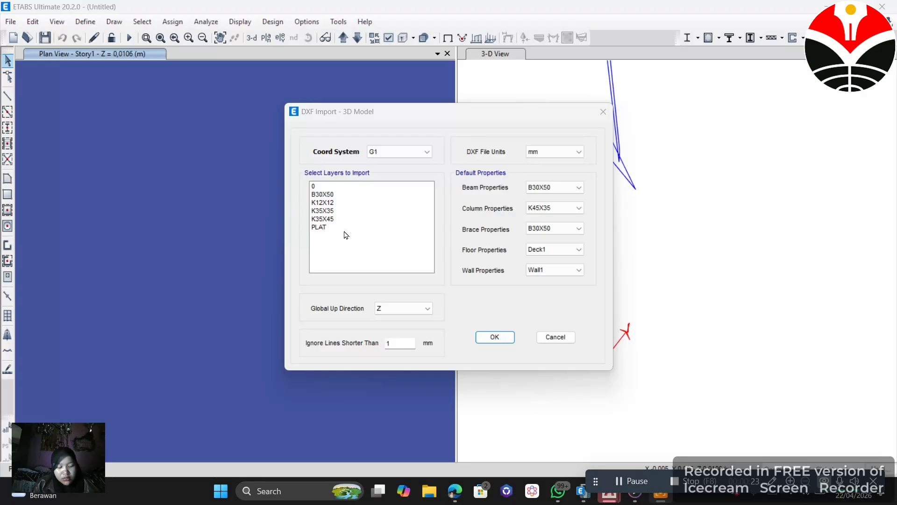
Step: Import the K35X35, K35X45 and PLAT layers of the DXF 3D model, and cancel saving the model file
{"action": "left_click_drag", "start_coordinate": [345, 228], "coordinate": [343, 211]}
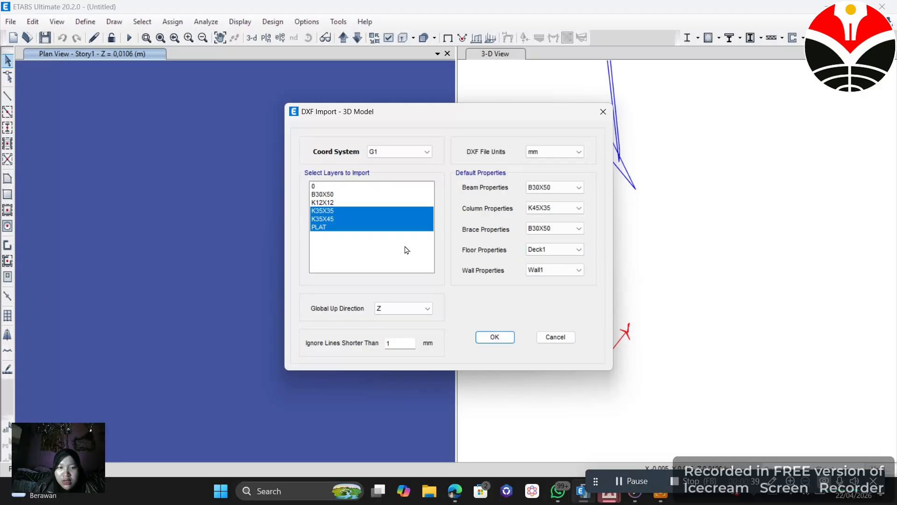
{"action": "left_click", "coordinate": [505, 344]}
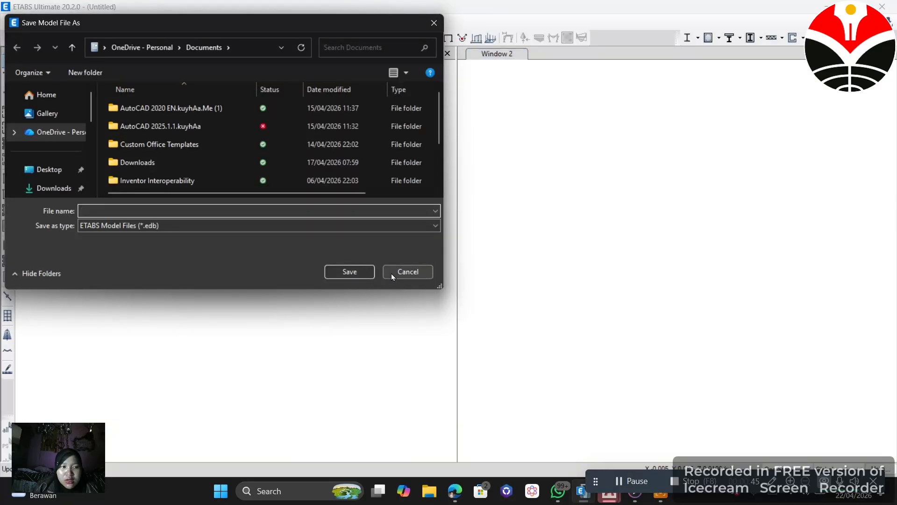
{"action": "left_click", "coordinate": [391, 274]}
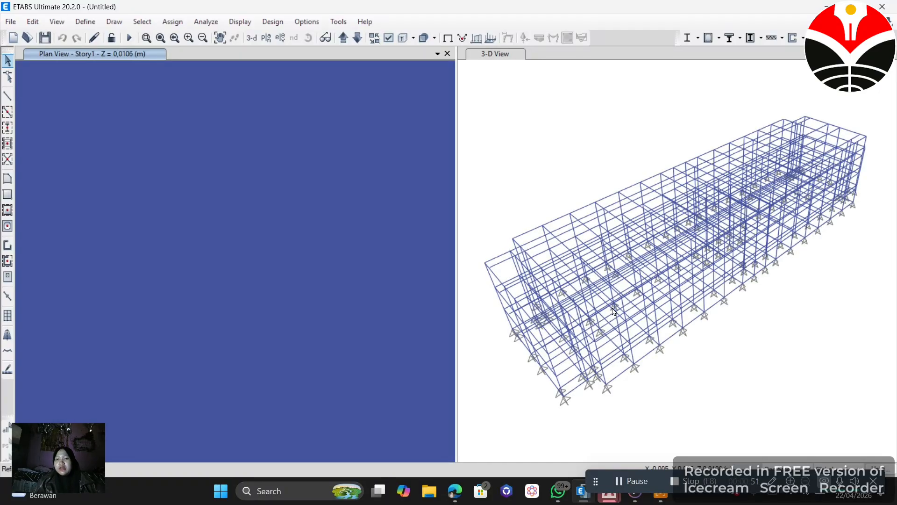
Step: Examine the imported building frame and its base supports in the 3D view from several angles and distances
{"action": "scroll", "coordinate": [619, 346], "scroll_direction": "down", "scroll_amount": 5}
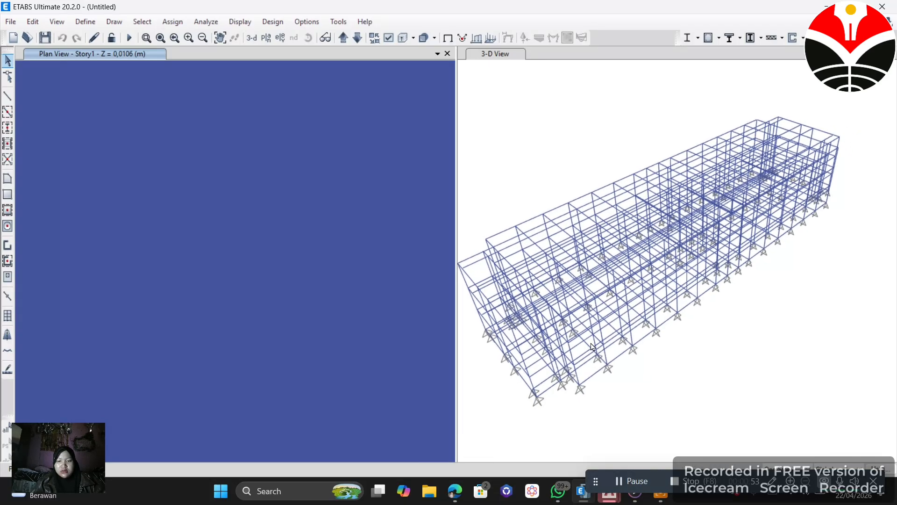
{"action": "scroll", "coordinate": [689, 324], "scroll_direction": "up", "scroll_amount": 3}
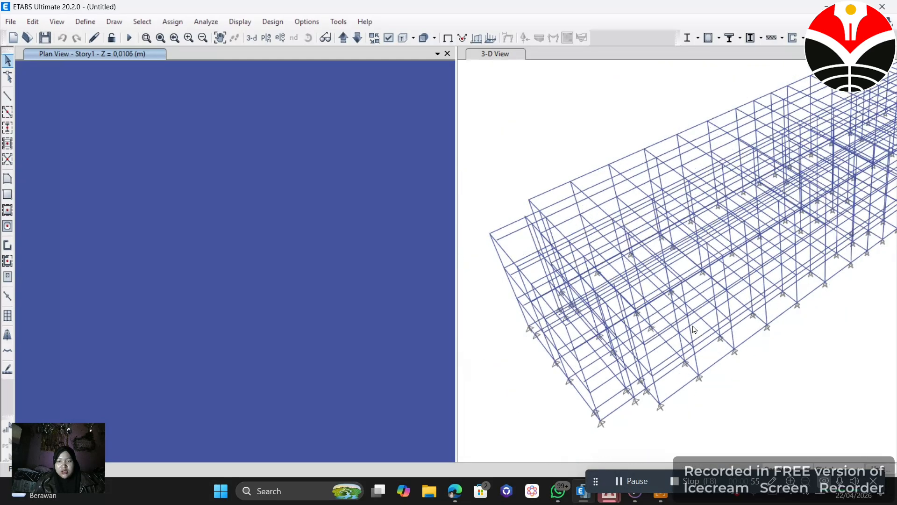
{"action": "scroll", "coordinate": [687, 308], "scroll_direction": "down", "scroll_amount": 3}
{"action": "middle_click_drag", "start_coordinate": [684, 294], "coordinate": [718, 288], "text": "shift"}
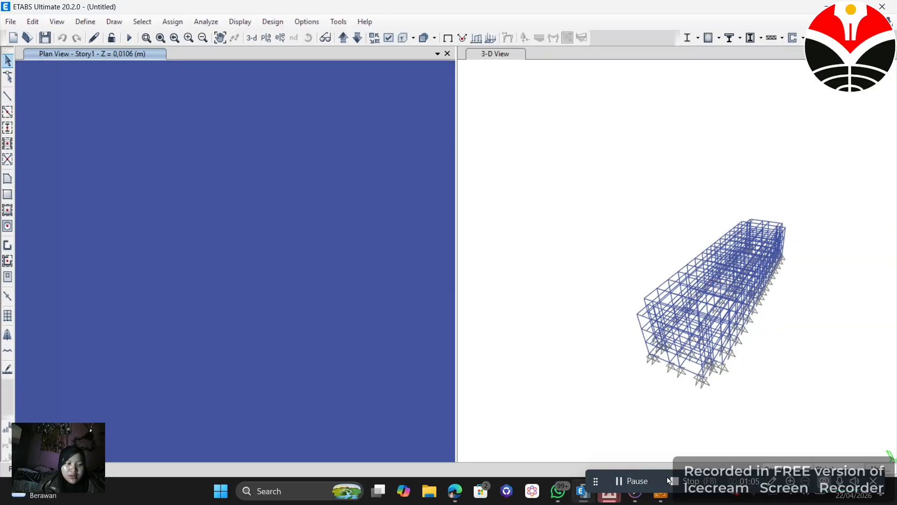
{"action": "scroll", "coordinate": [681, 347], "scroll_direction": "up", "scroll_amount": 3}
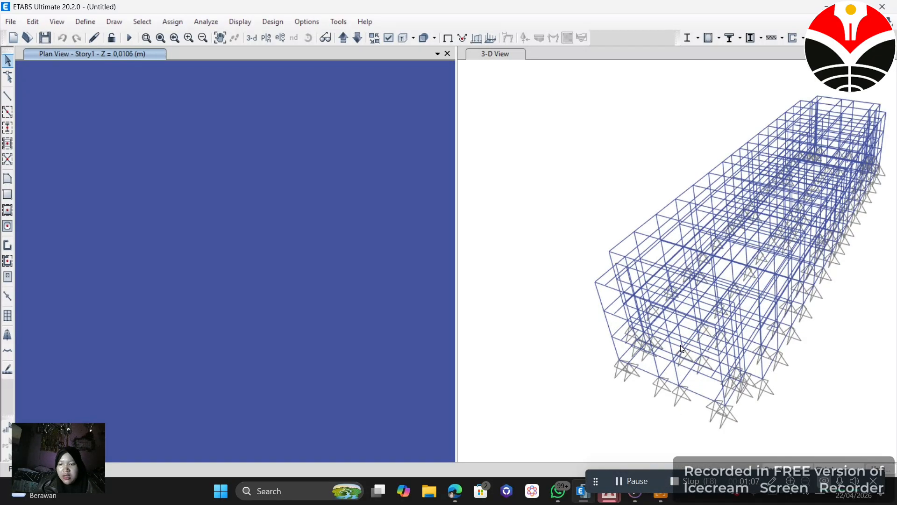
{"action": "scroll", "coordinate": [681, 346], "scroll_direction": "down", "scroll_amount": 3}
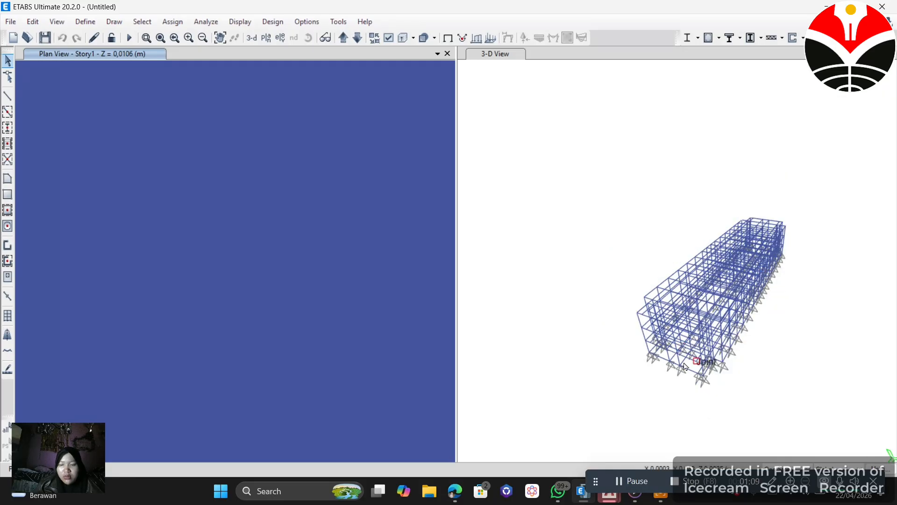